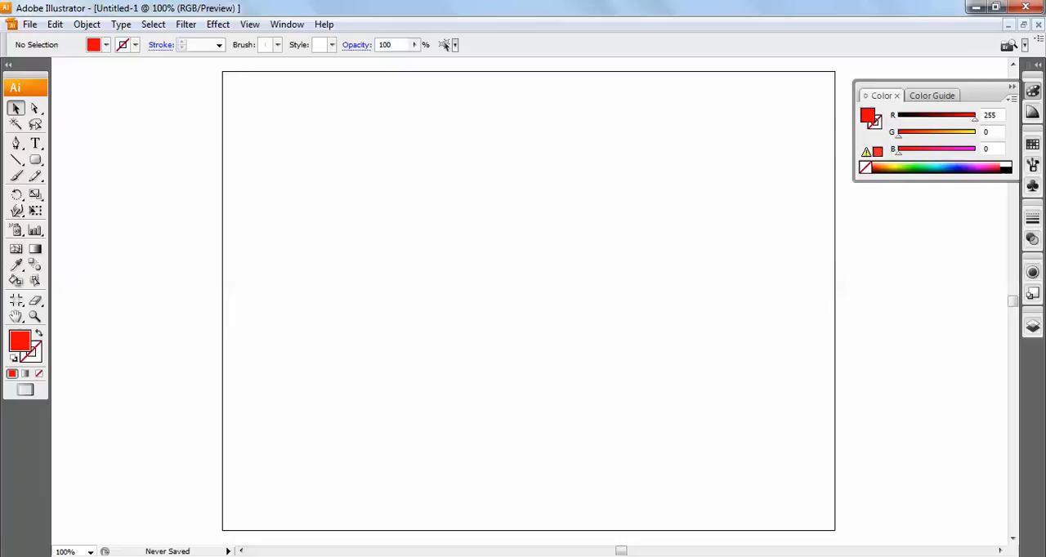
Draw a red rounded rectangle about 777 by 564 px that nearly fills the artboard
{"action": "key", "text": "r"}
{"action": "key", "text": "v"}
{"action": "left_click", "coordinate": [35, 160]}
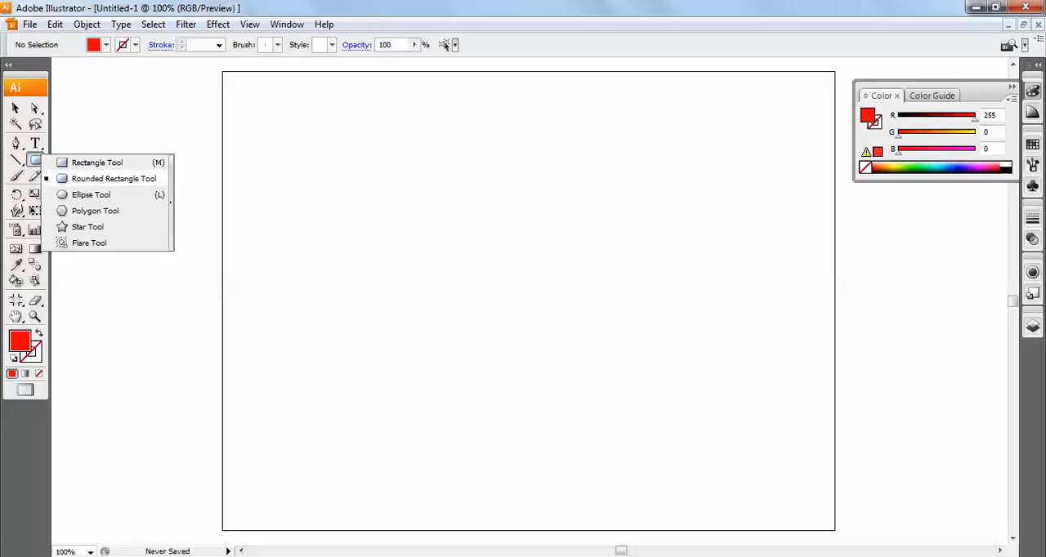
{"action": "left_click", "coordinate": [113, 178]}
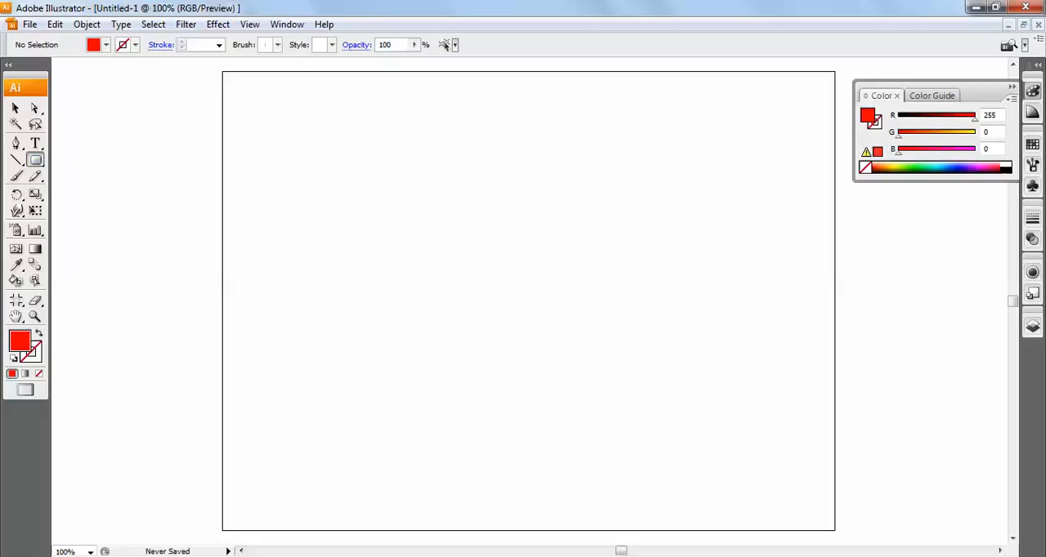
{"action": "left_click_drag", "start_coordinate": [232, 79], "coordinate": [717, 376]}
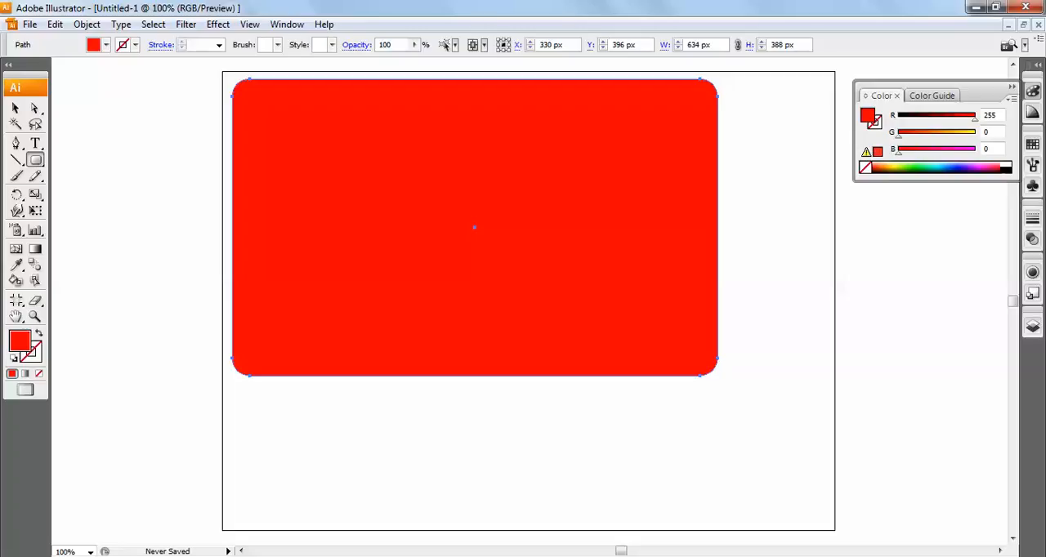
{"action": "key", "text": "Delete"}
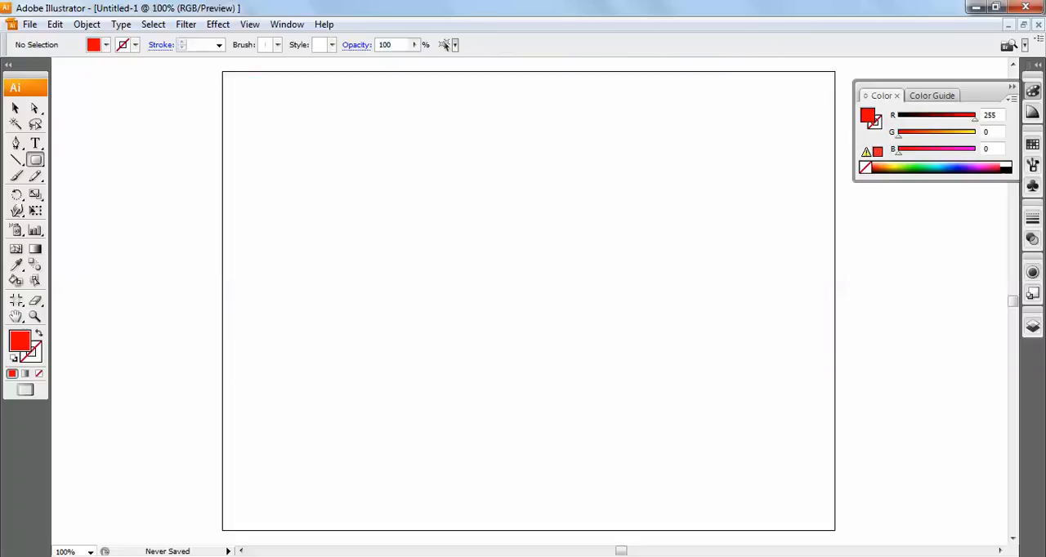
{"action": "left_click_drag", "start_coordinate": [226, 78], "coordinate": [820, 509]}
{"action": "left_click", "coordinate": [15, 108]}
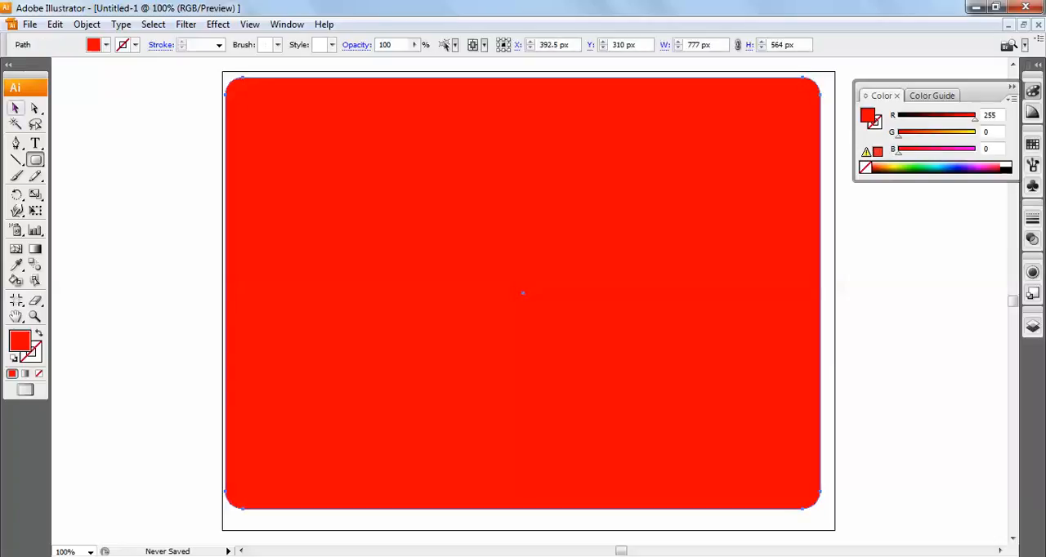
{"action": "left_click", "coordinate": [14, 108]}
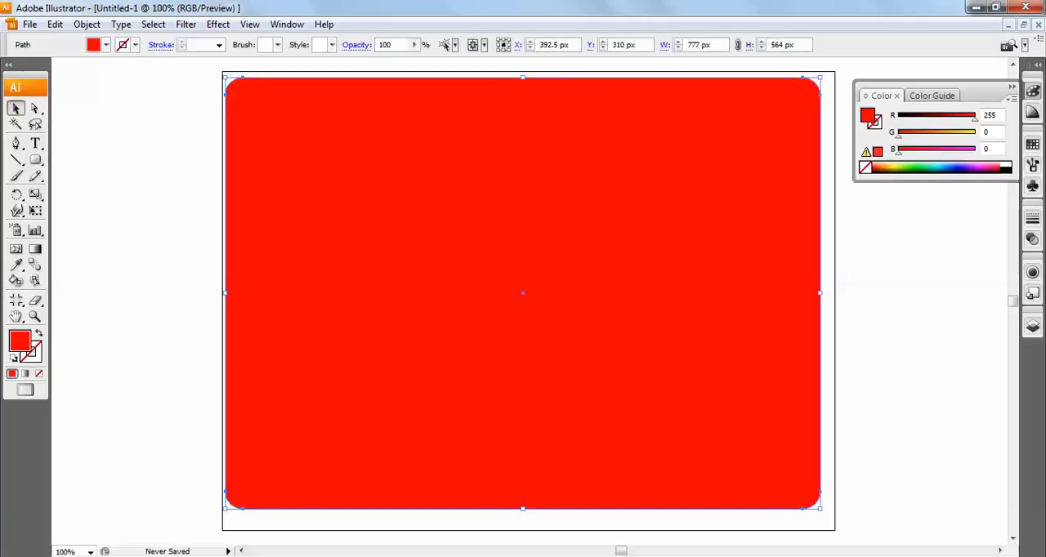
Nudge the red rounded rectangle slightly right and down to centre it on the artboard
{"action": "left_click_drag", "start_coordinate": [523, 293], "coordinate": [524, 295]}
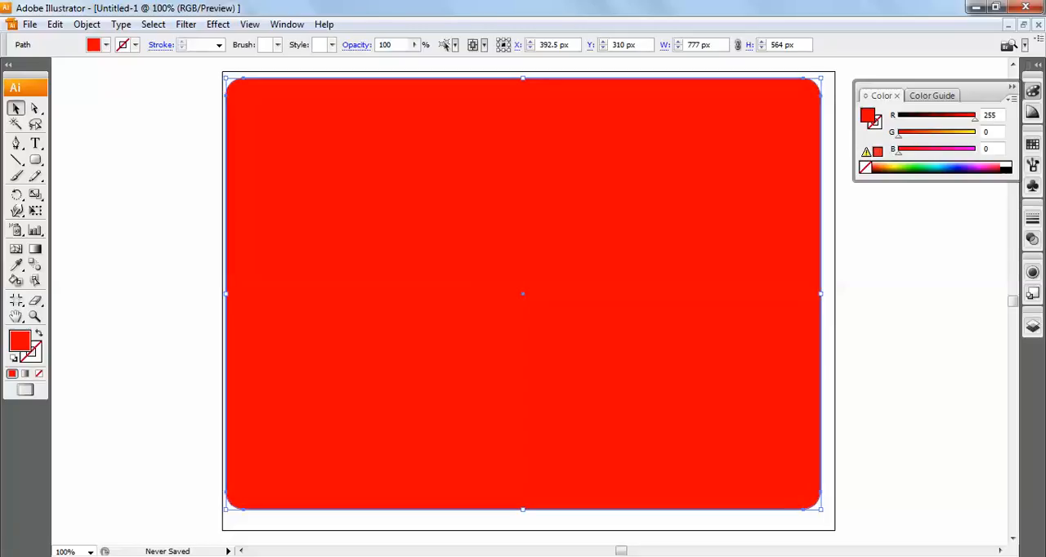
{"action": "key", "text": "Right"}
{"action": "key", "text": "Right"}
{"action": "key", "text": "Right"}
{"action": "key", "text": "Right"}
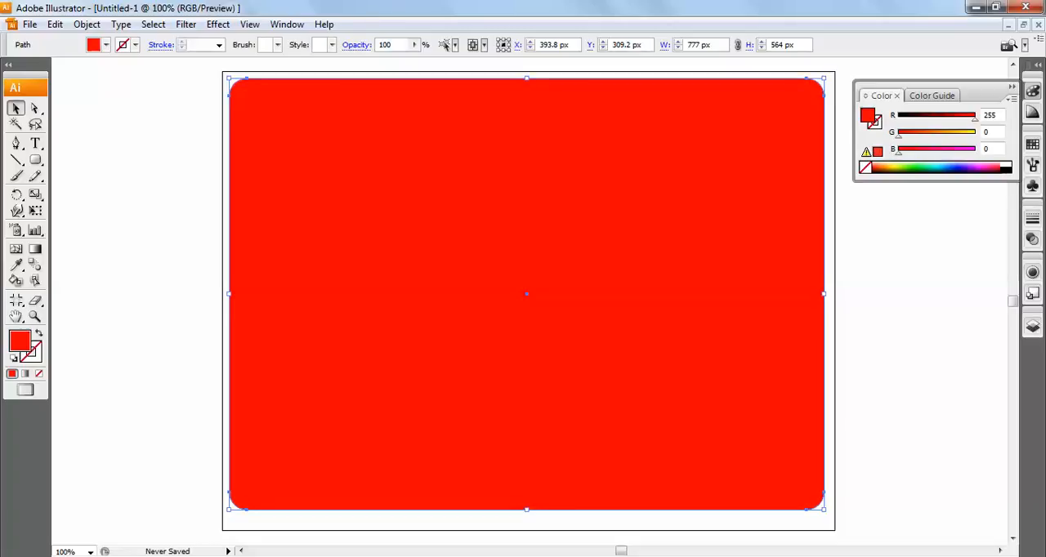
{"action": "key", "text": "Right"}
{"action": "key", "text": "Right"}
{"action": "key", "text": "Down"}
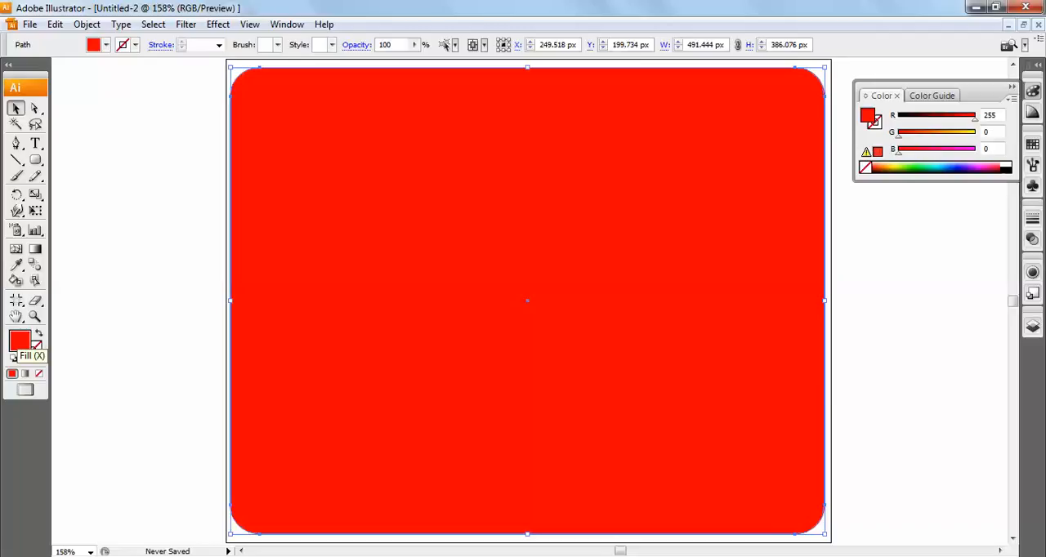
Set the rounded rectangle's fill color to hex 9E1F63 and deselect it
{"action": "double_click", "coordinate": [18, 350]}
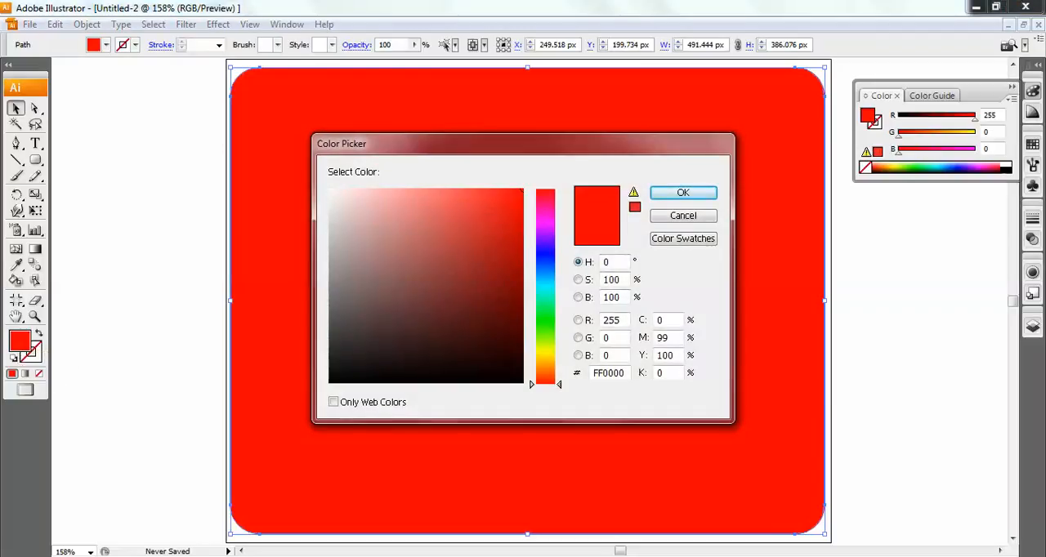
{"action": "left_click_drag", "start_coordinate": [626, 372], "coordinate": [593, 372]}
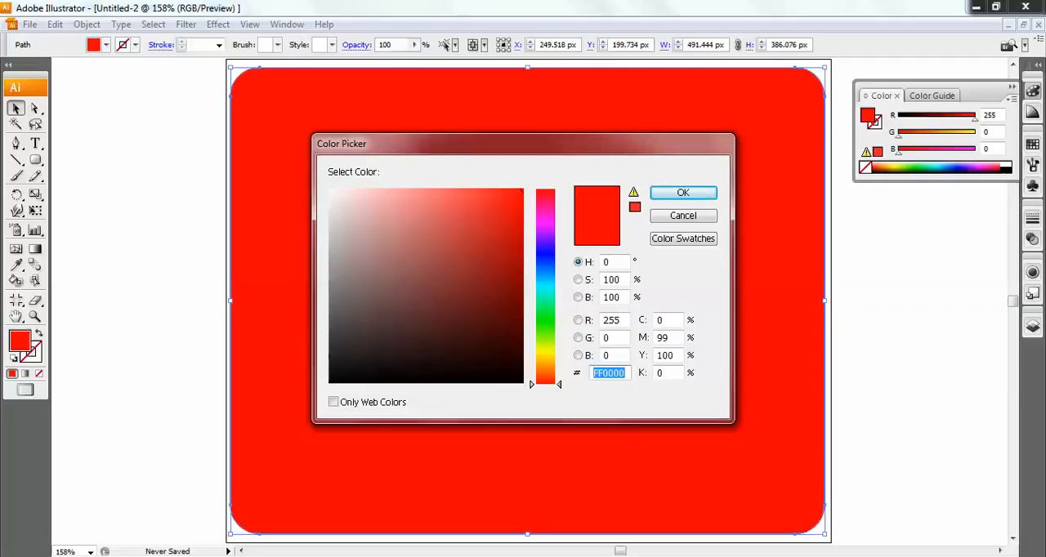
{"action": "type", "text": "9e1f63"}
{"action": "key", "text": "Tab"}
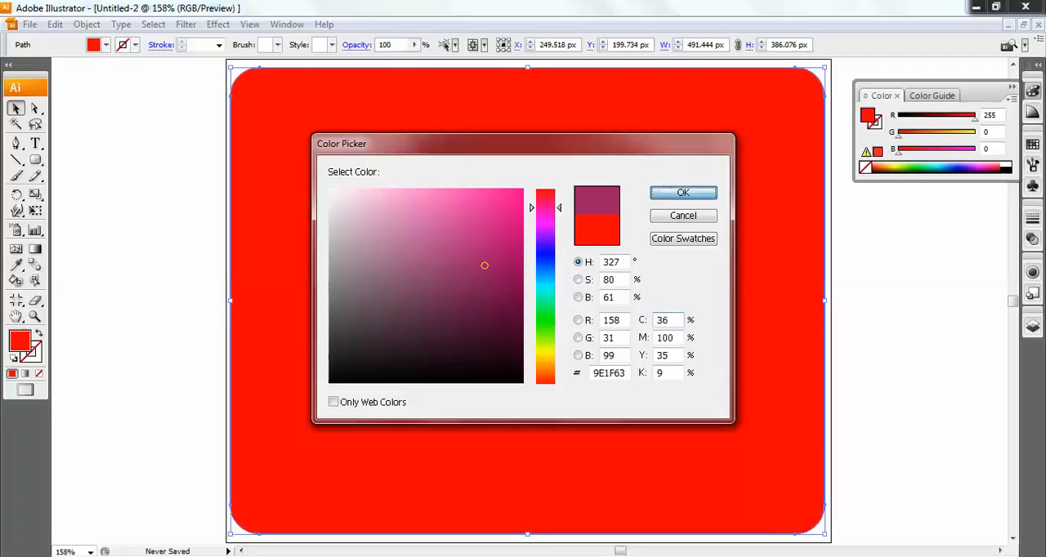
{"action": "key", "text": "Return"}
{"action": "key", "text": "ctrl+shift+a"}
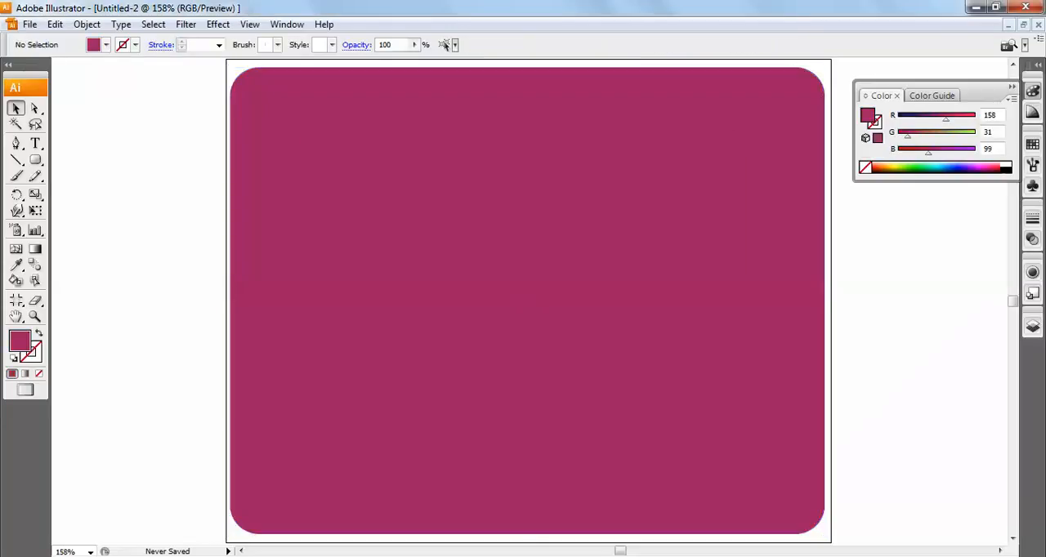
Copy the rounded rectangle, paste the copy directly in front, and open the copy's hex fill value for editing
{"action": "key", "text": "ctrl+a"}
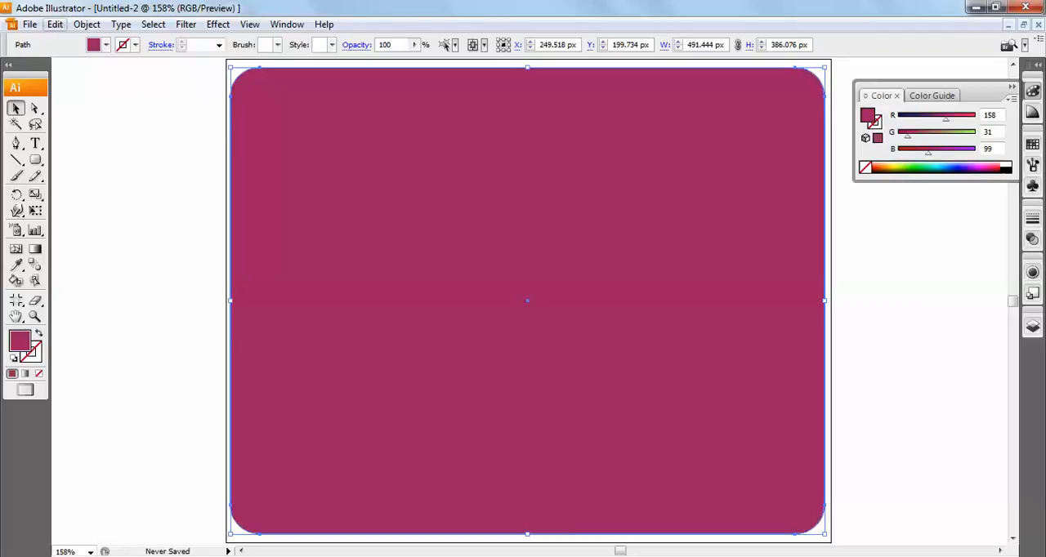
{"action": "left_click", "coordinate": [55, 24]}
{"action": "left_click", "coordinate": [79, 98]}
{"action": "left_click", "coordinate": [54, 24]}
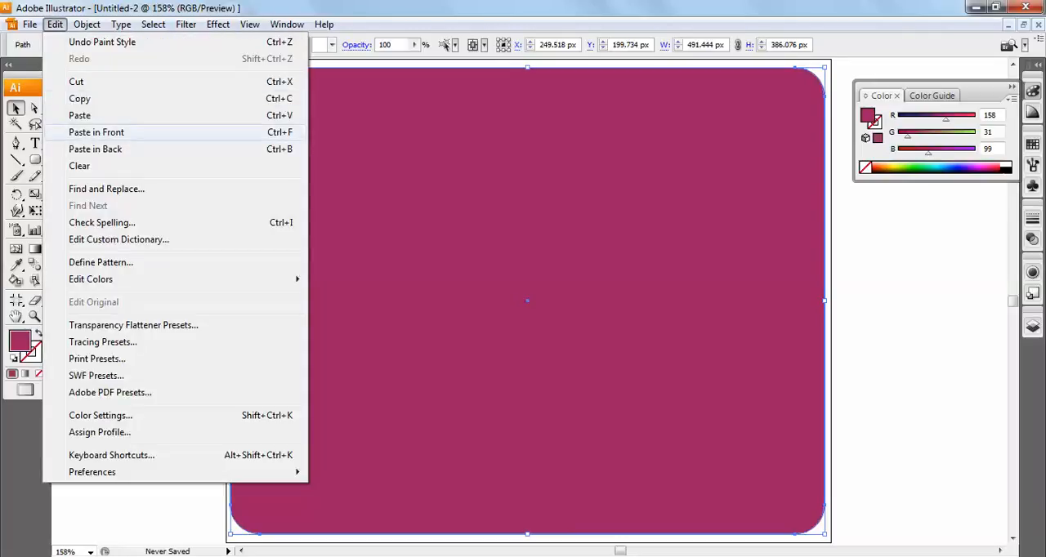
{"action": "left_click", "coordinate": [97, 132]}
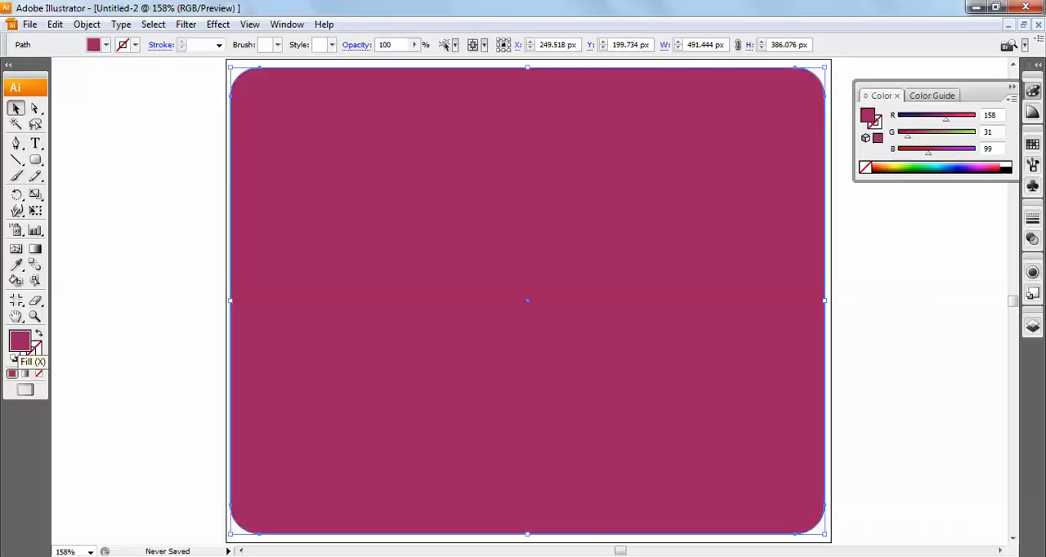
{"action": "double_click", "coordinate": [17, 343]}
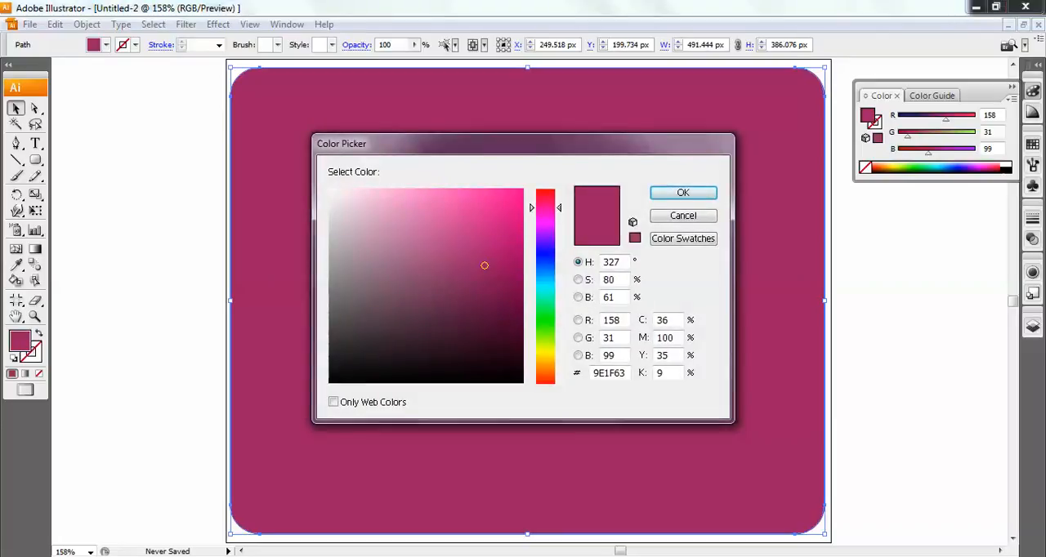
{"action": "double_click", "coordinate": [609, 374]}
{"action": "type", "text": "fff"}
{"action": "key", "text": "BackSpace"}
{"action": "key", "text": "BackSpace"}
{"action": "key", "text": "BackSpace"}
{"action": "type", "text": "joesss"}
{"action": "key", "text": "Tab"}
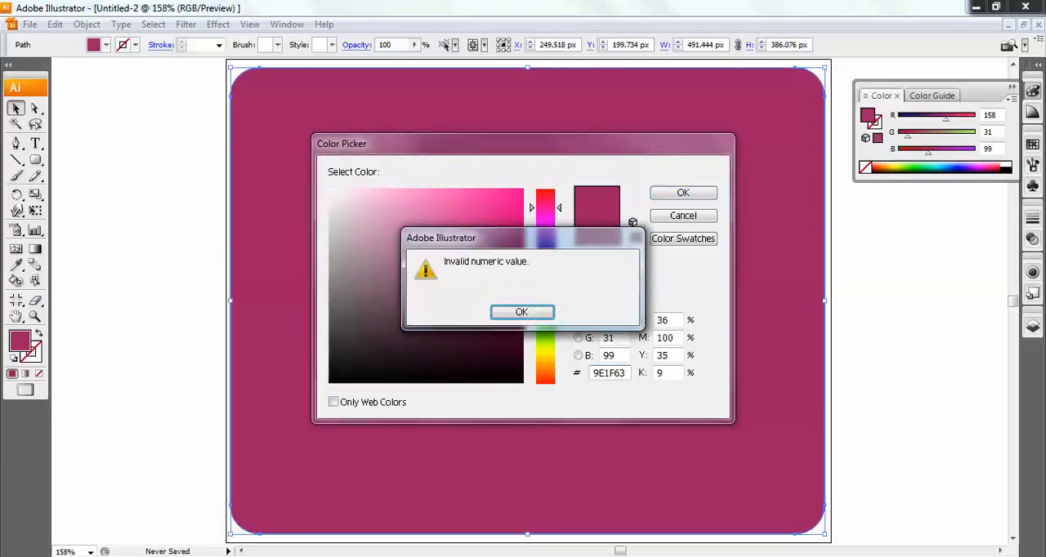
{"action": "key", "text": "Return"}
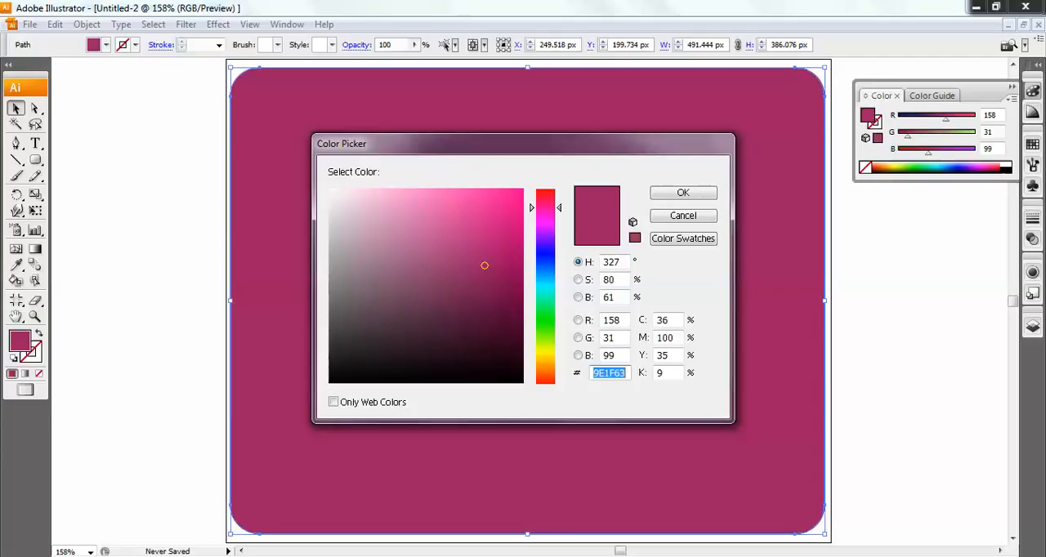
{"action": "type", "text": "j2345"}
{"action": "type", "text": "6"}
{"action": "key", "text": "Return"}
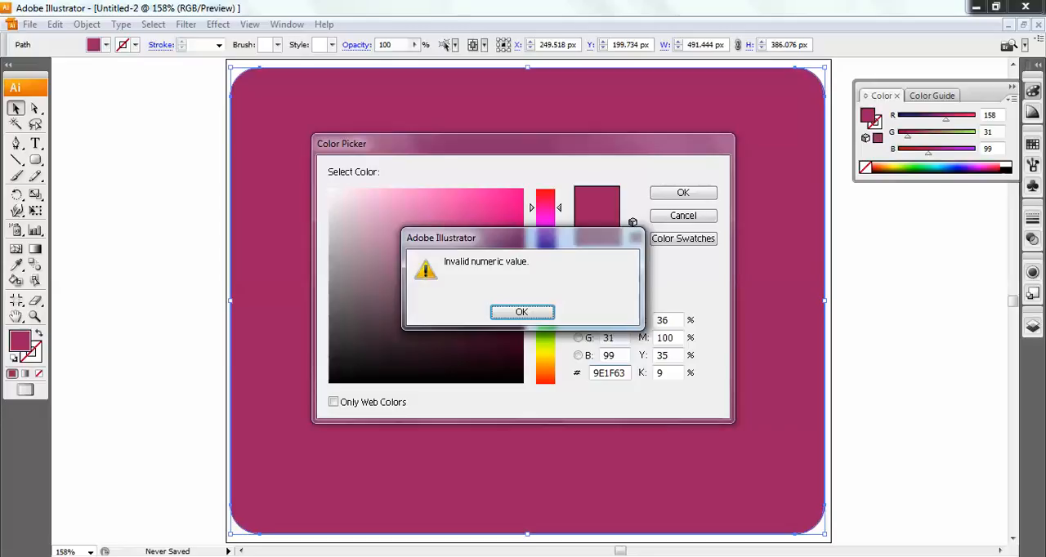
{"action": "key", "text": "Return"}
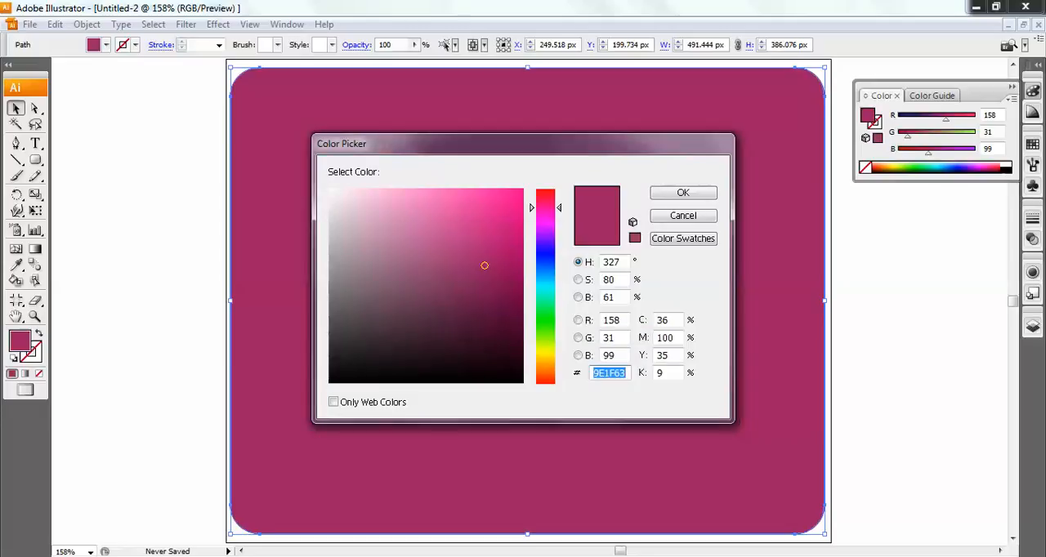
Set the front copy's fill color to hex FFFEEE and deselect it
{"action": "type", "text": "fffeee"}
{"action": "key", "text": "Return"}
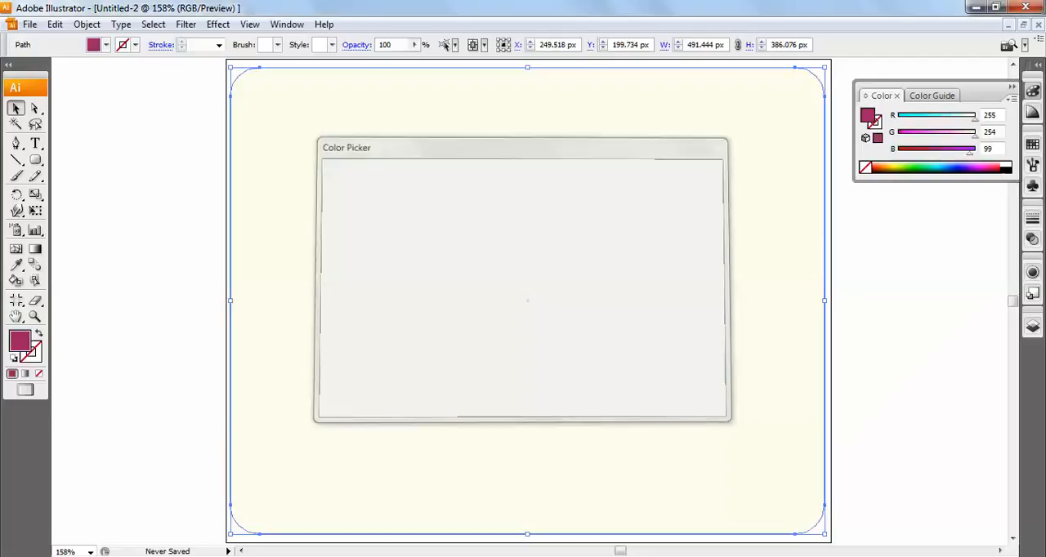
{"action": "key", "text": "ctrl+shift+a"}
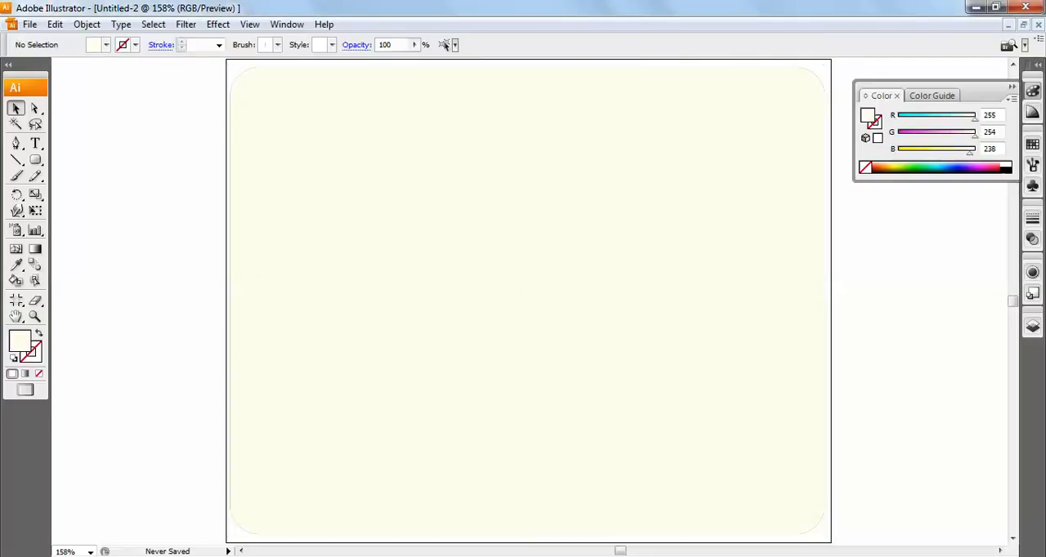
Shrink the cream rectangle from its upper-left corner and right side to about 472 px wide, nudging it slightly left
{"action": "key", "text": "ctrl+a"}
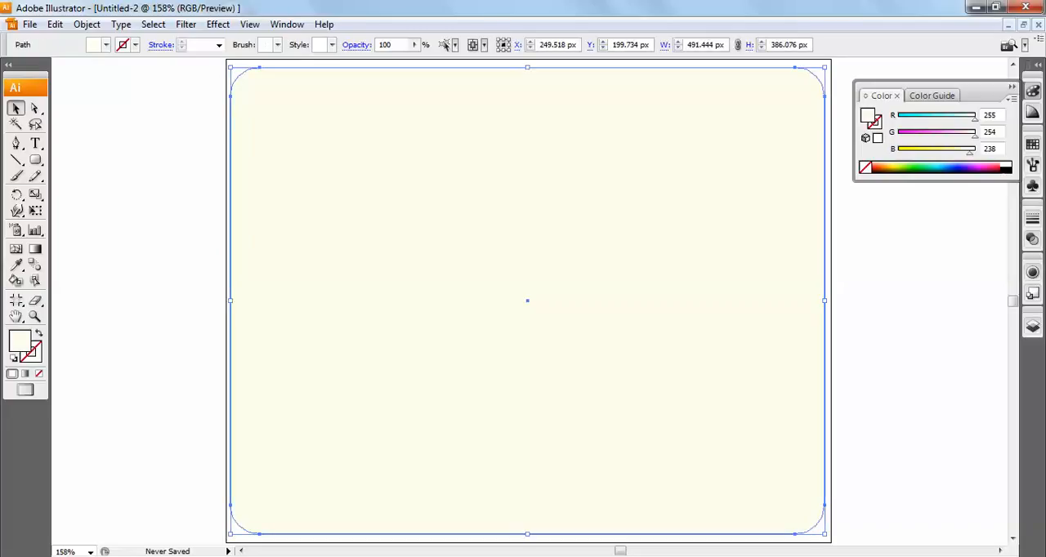
{"action": "left_click_drag", "start_coordinate": [231, 67], "coordinate": [242, 77]}
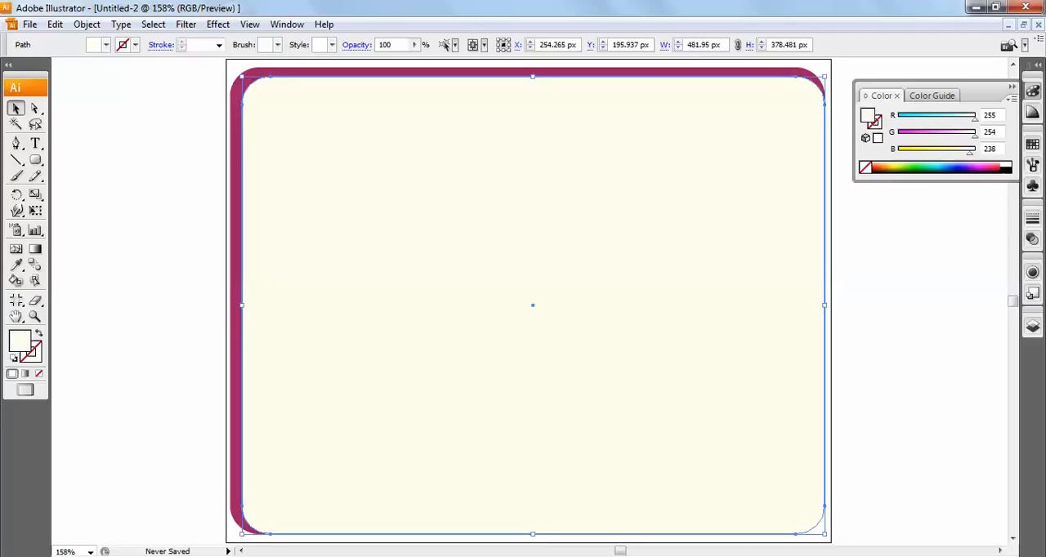
{"action": "key", "text": "Left"}
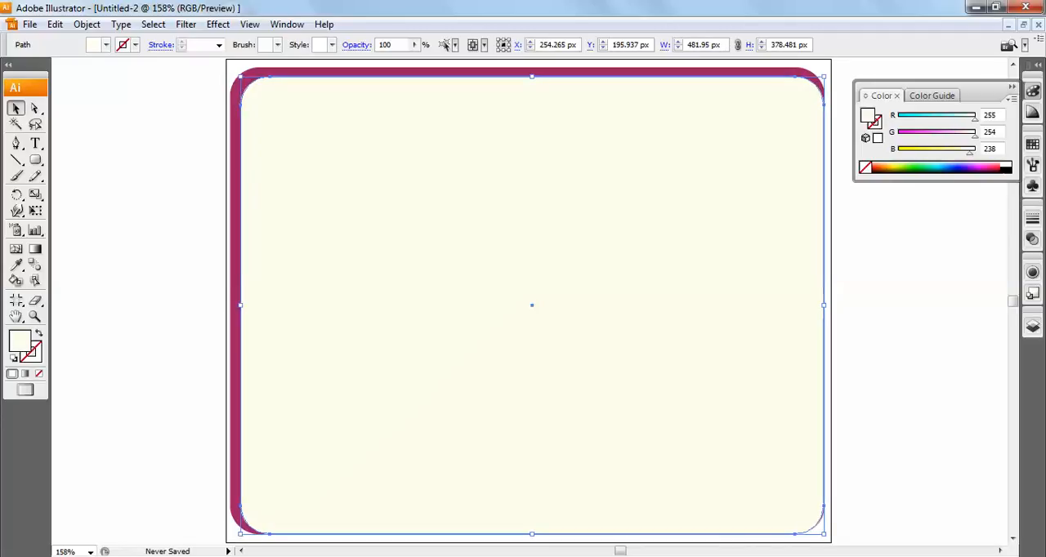
{"action": "key", "text": "Left"}
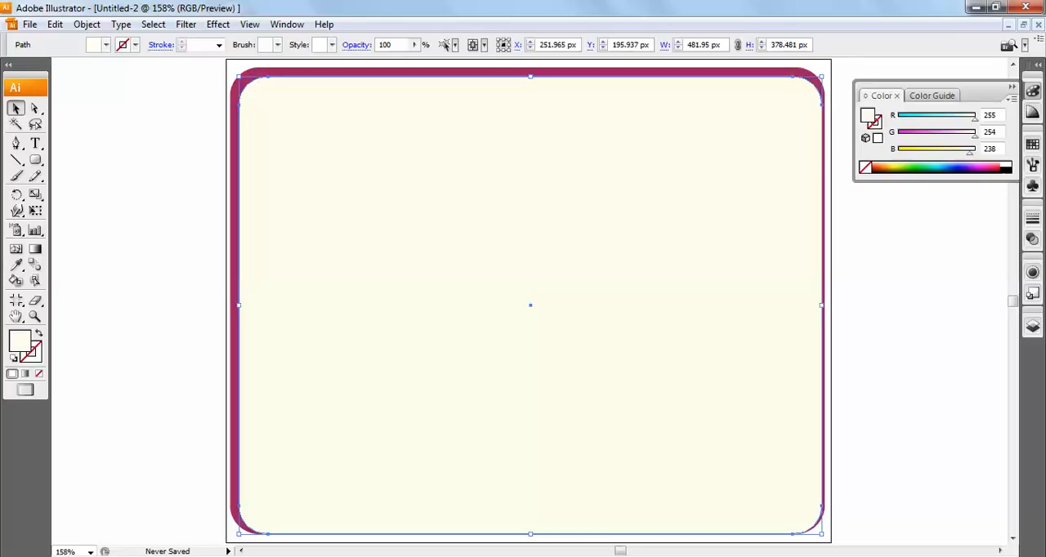
{"action": "left_click_drag", "start_coordinate": [822, 306], "coordinate": [794, 306]}
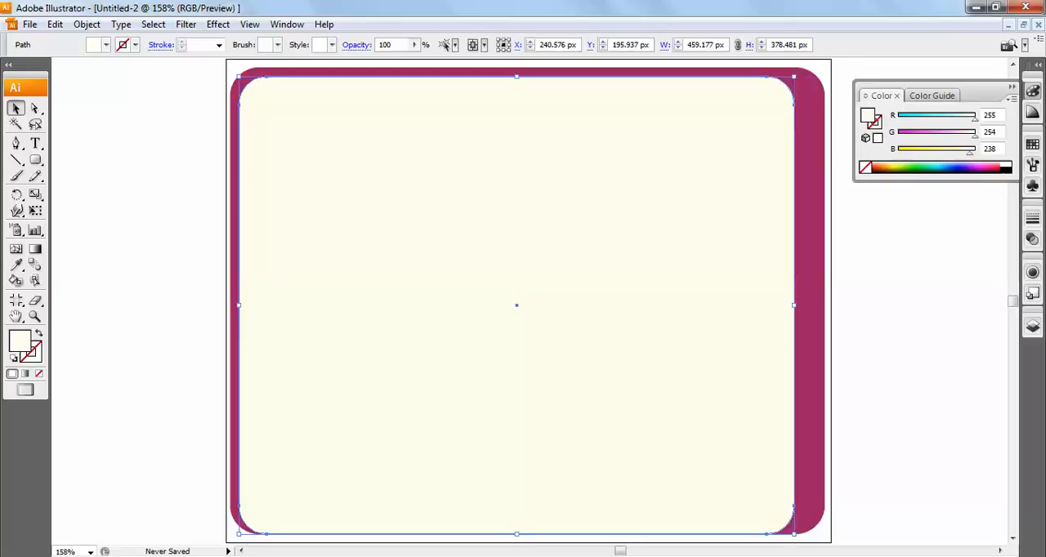
{"action": "left_click_drag", "start_coordinate": [794, 305], "coordinate": [810, 305]}
Raise the cream rectangle's bottom edge to make it about 363 px high, exposing the magenta shape below
{"action": "scroll", "coordinate": [810, 306], "scroll_direction": "down", "scroll_amount": 1}
{"action": "scroll", "coordinate": [525, 303], "scroll_direction": "down", "scroll_amount": 1}
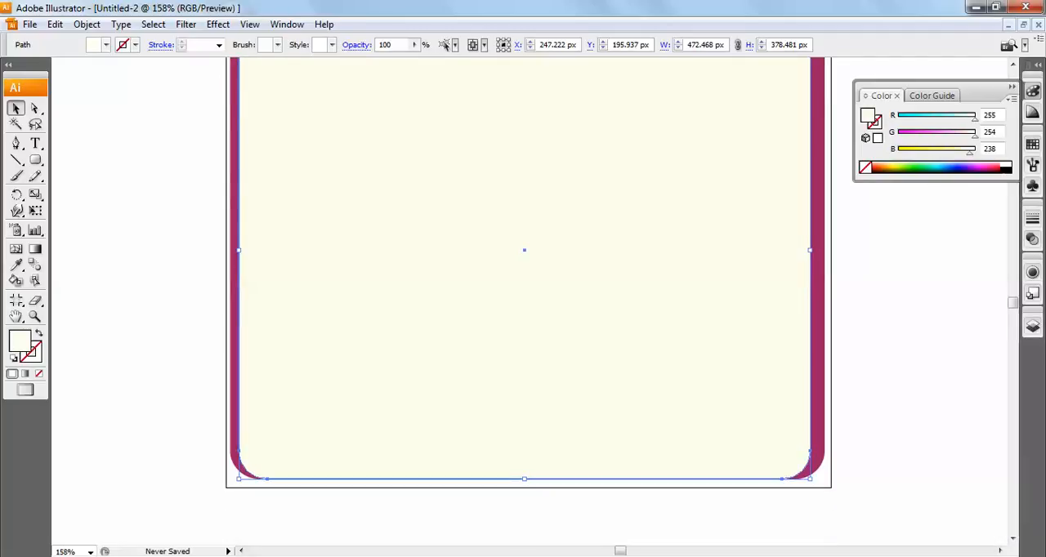
{"action": "left_click_drag", "start_coordinate": [525, 479], "coordinate": [525, 460]}
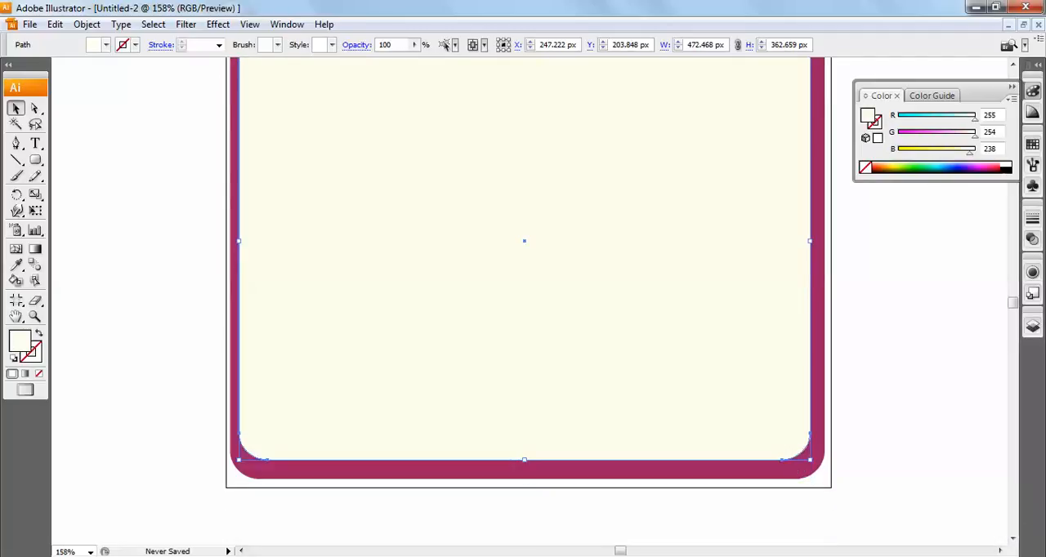
{"action": "scroll", "coordinate": [524, 313], "scroll_direction": "up", "scroll_amount": 4}
{"action": "scroll", "coordinate": [525, 302], "scroll_direction": "down", "scroll_amount": 2}
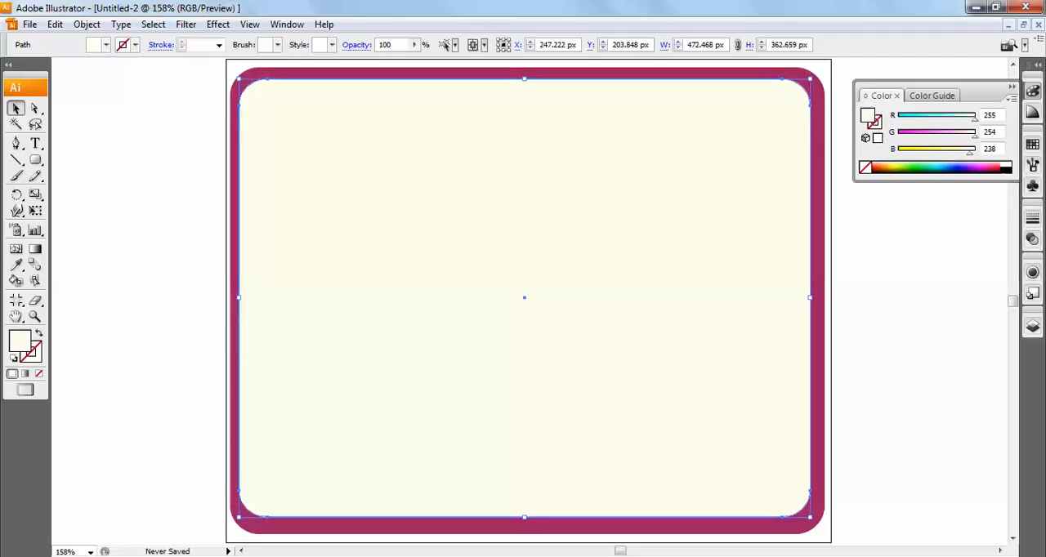
Nudge the cream rectangle down and extend its bottom, top and right edges to about 478 by 372 px for an even magenta border
{"action": "key", "text": "Down"}
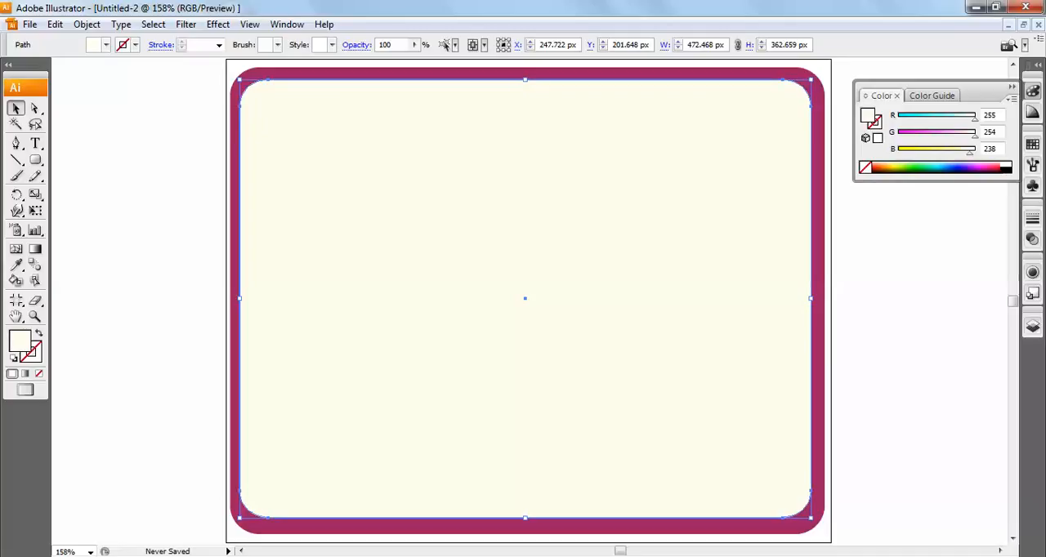
{"action": "key", "text": "Down"}
{"action": "left_click_drag", "start_coordinate": [526, 518], "coordinate": [526, 525]}
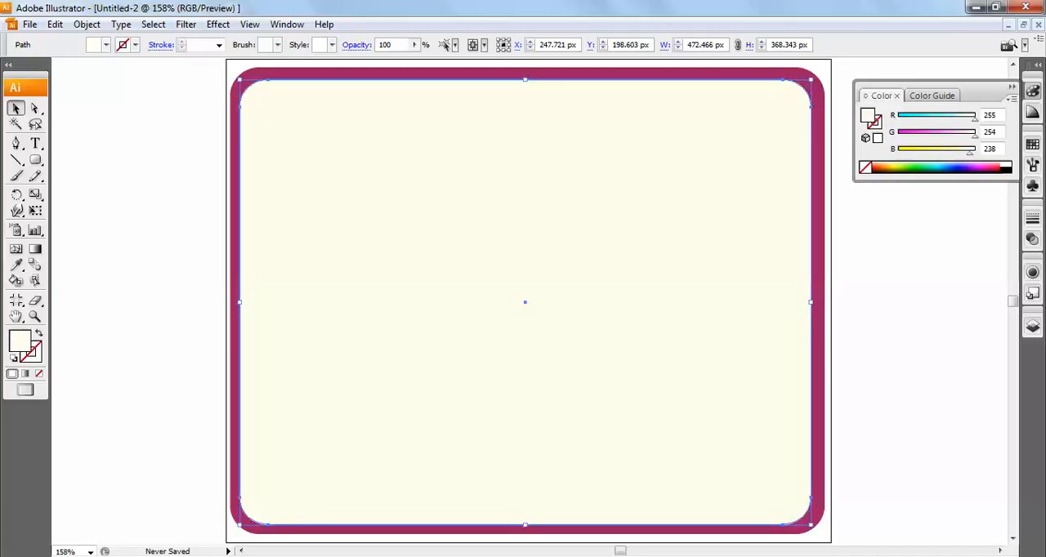
{"action": "left_click_drag", "start_coordinate": [525, 80], "coordinate": [524, 75]}
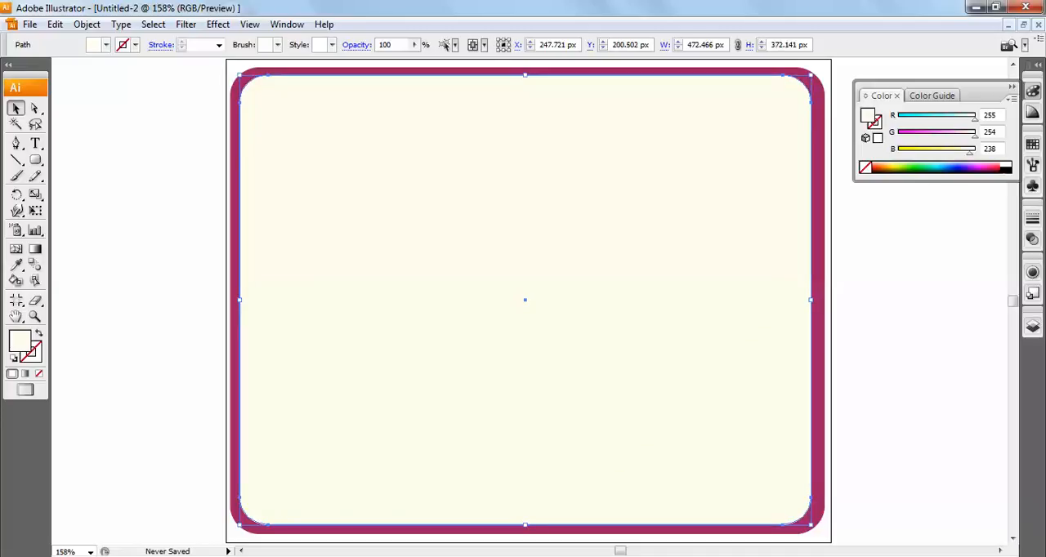
{"action": "left_click_drag", "start_coordinate": [810, 300], "coordinate": [817, 300]}
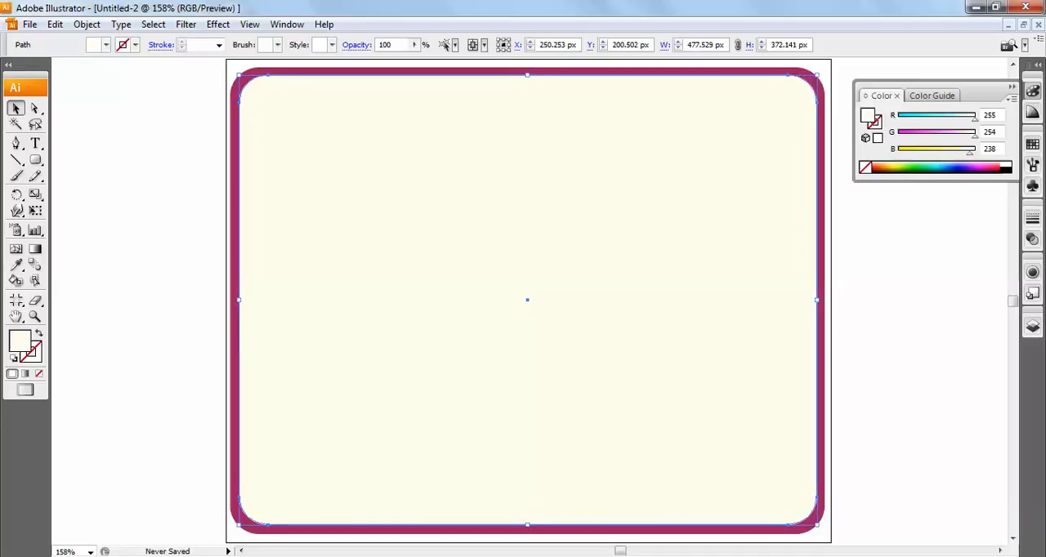
Nudge the cream rectangle slightly left to even out the border and deselect it
{"action": "key", "text": "Left"}
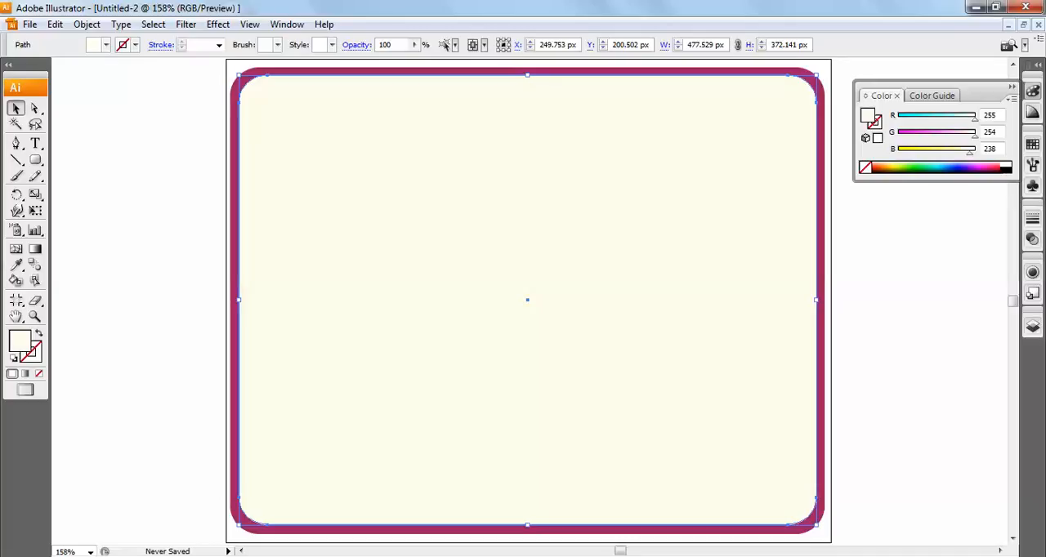
{"action": "key", "text": "ctrl+shift+a"}
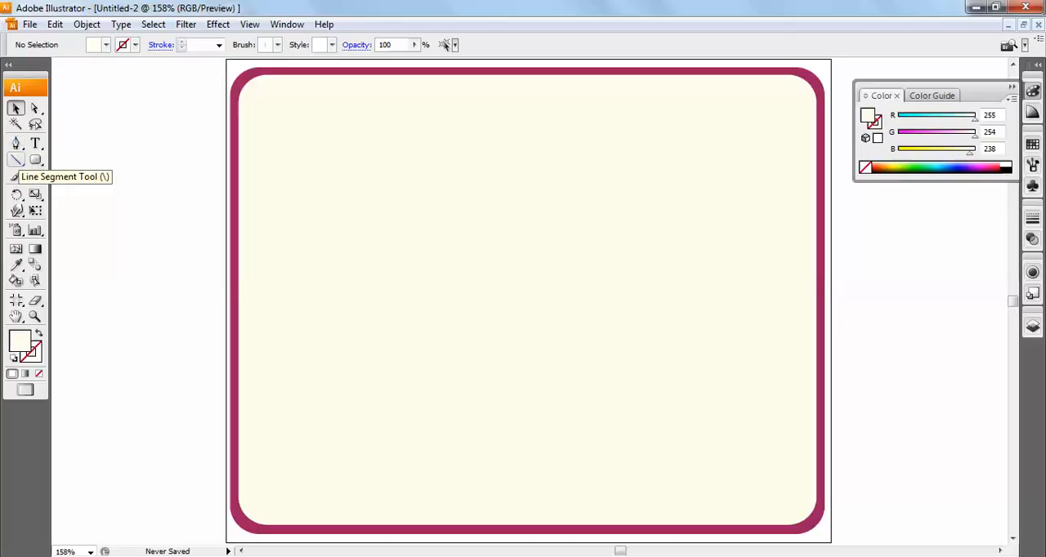
Prepare the Pen tool with no fill and a black 1 pt stroke
{"action": "left_click", "coordinate": [16, 143]}
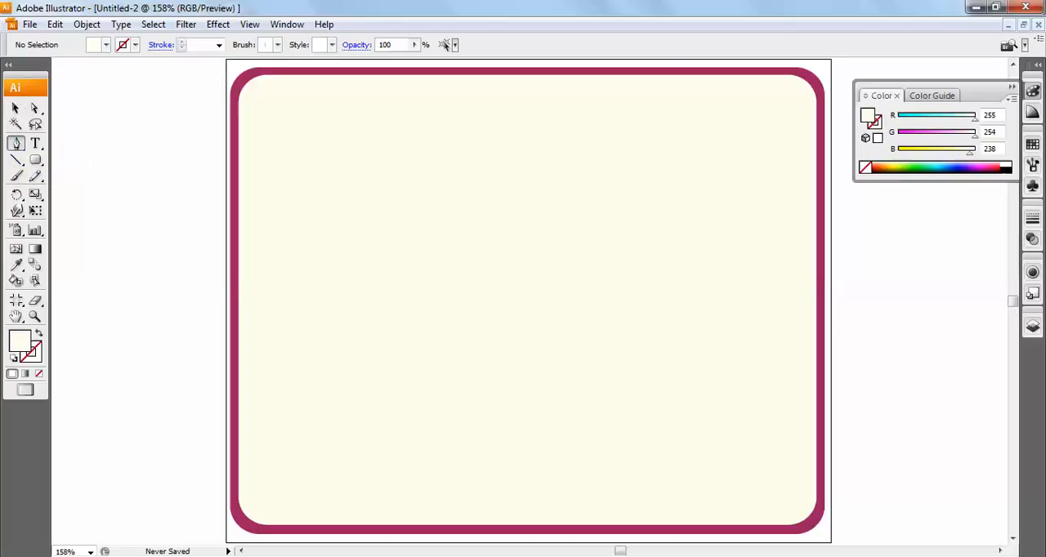
{"action": "left_click", "coordinate": [69, 146]}
{"action": "left_click", "coordinate": [106, 45]}
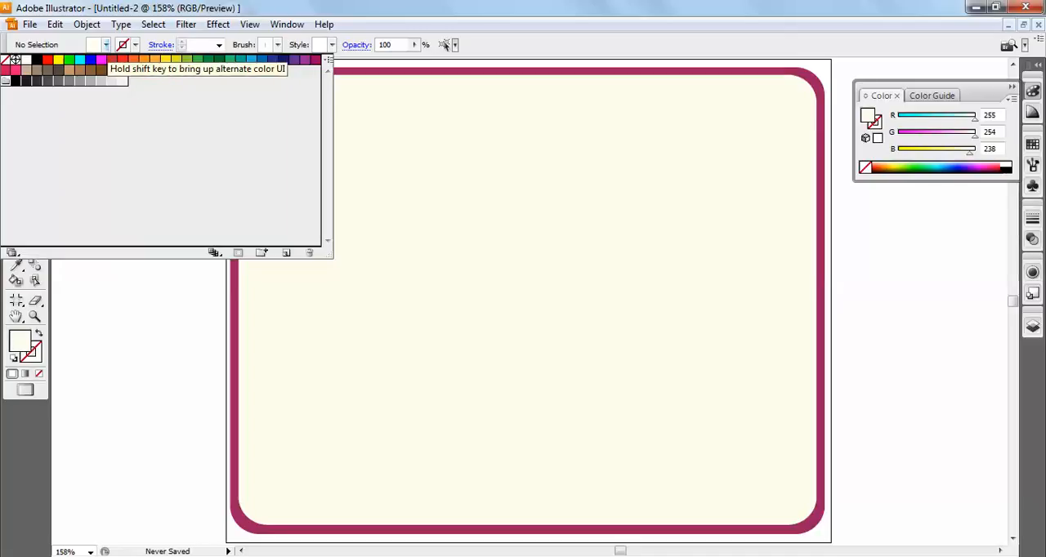
{"action": "left_click", "coordinate": [105, 45]}
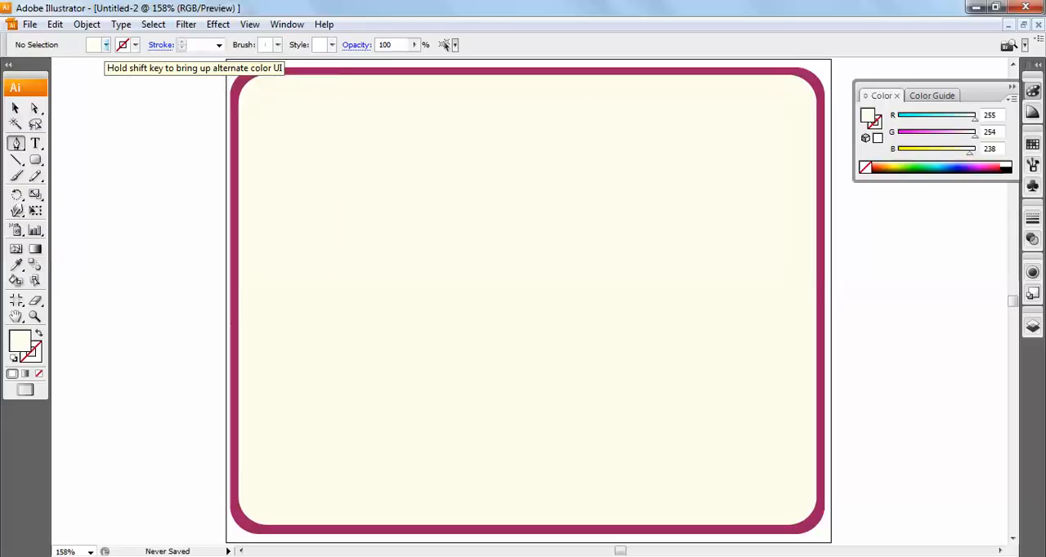
{"action": "left_click", "coordinate": [105, 45]}
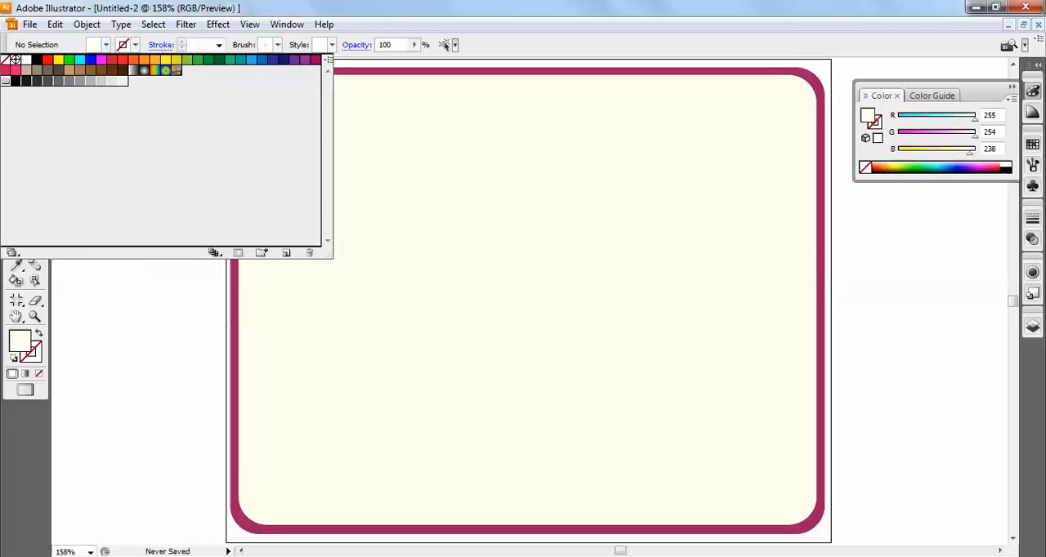
{"action": "left_click", "coordinate": [5, 59]}
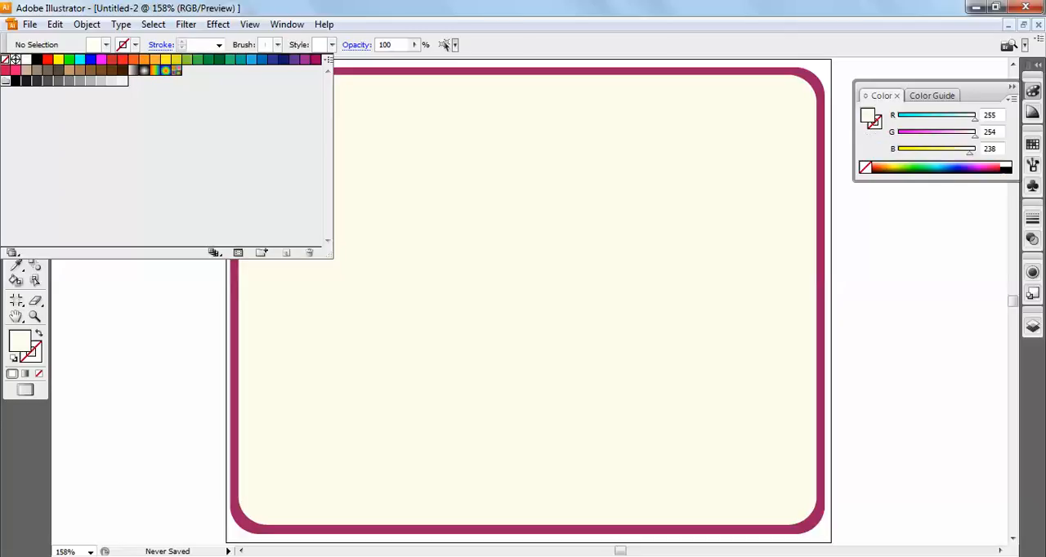
{"action": "left_click", "coordinate": [135, 45]}
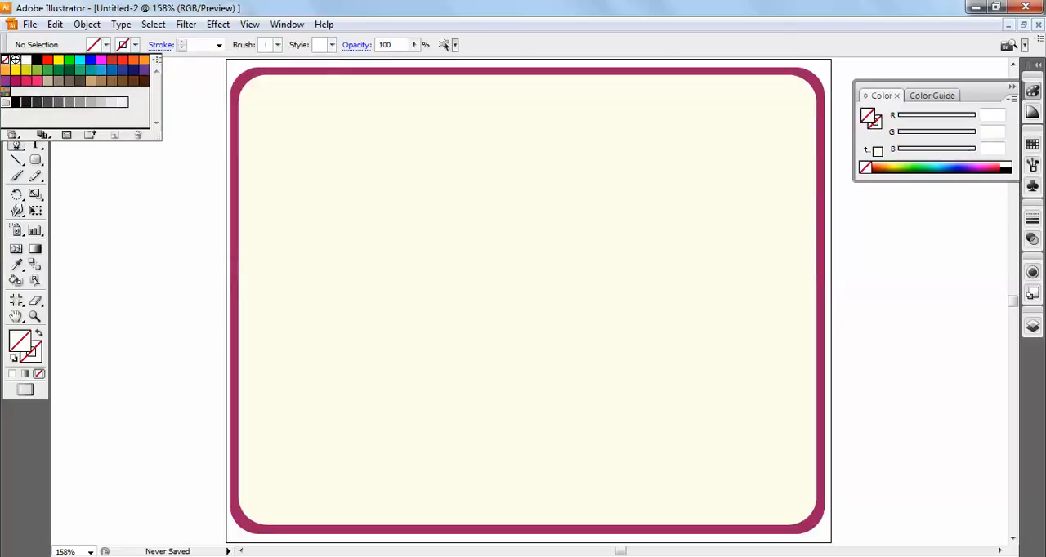
{"action": "left_click", "coordinate": [37, 60]}
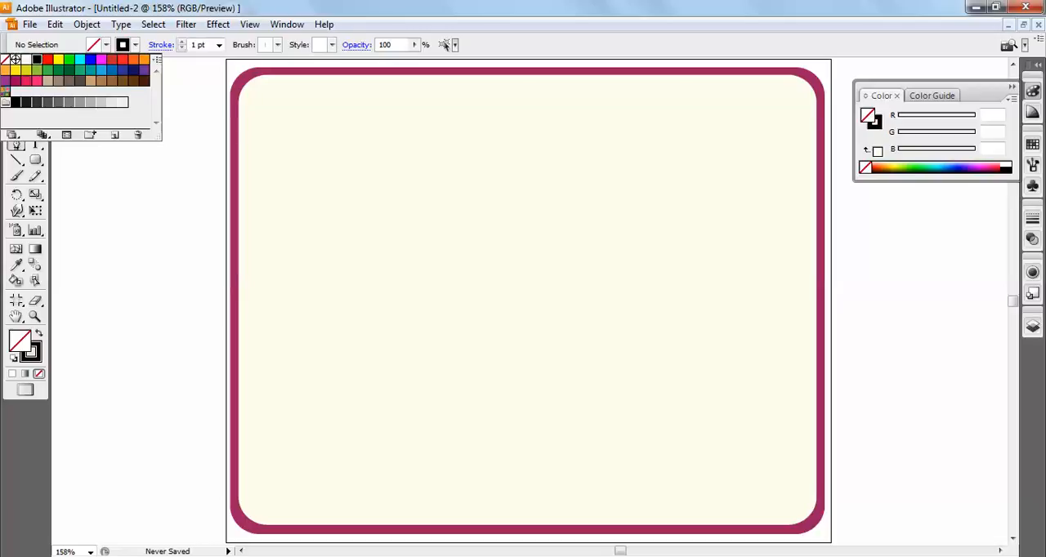
{"action": "left_click", "coordinate": [219, 45]}
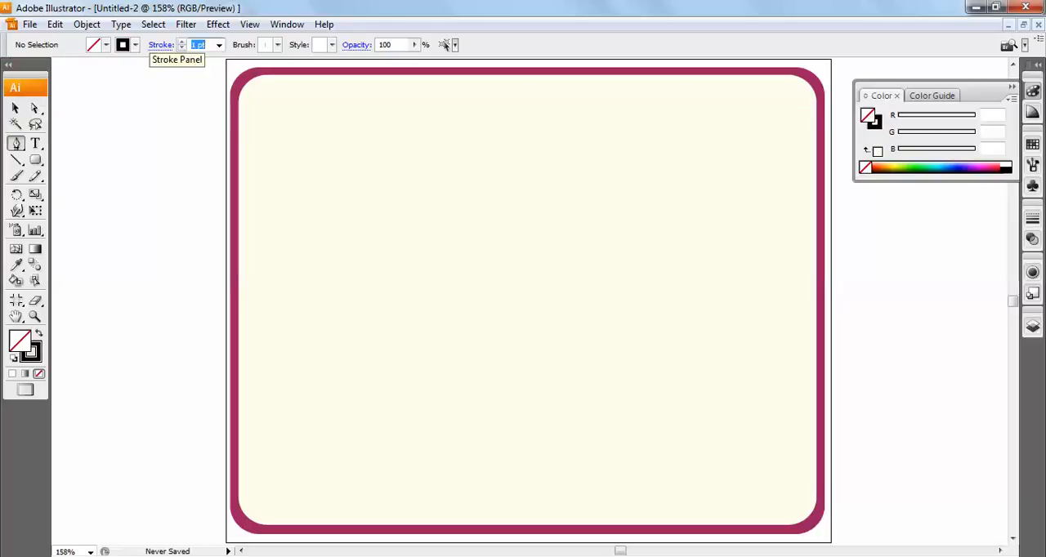
{"action": "type", "text": "1"}
{"action": "key", "text": "Return"}
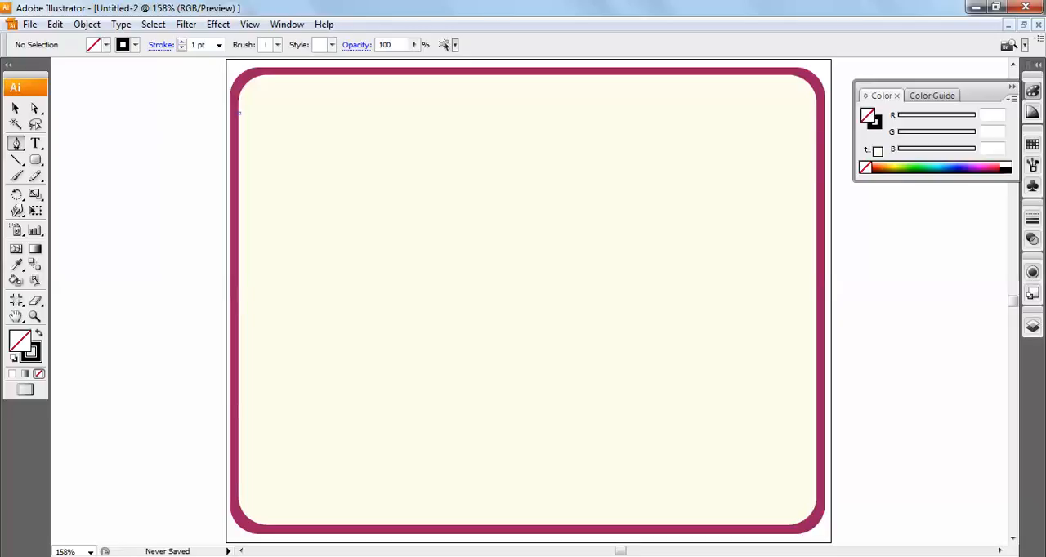
Draw a straight horizontal line about 476 px long across the upper part of the cream panel
{"action": "left_click", "coordinate": [239, 113]}
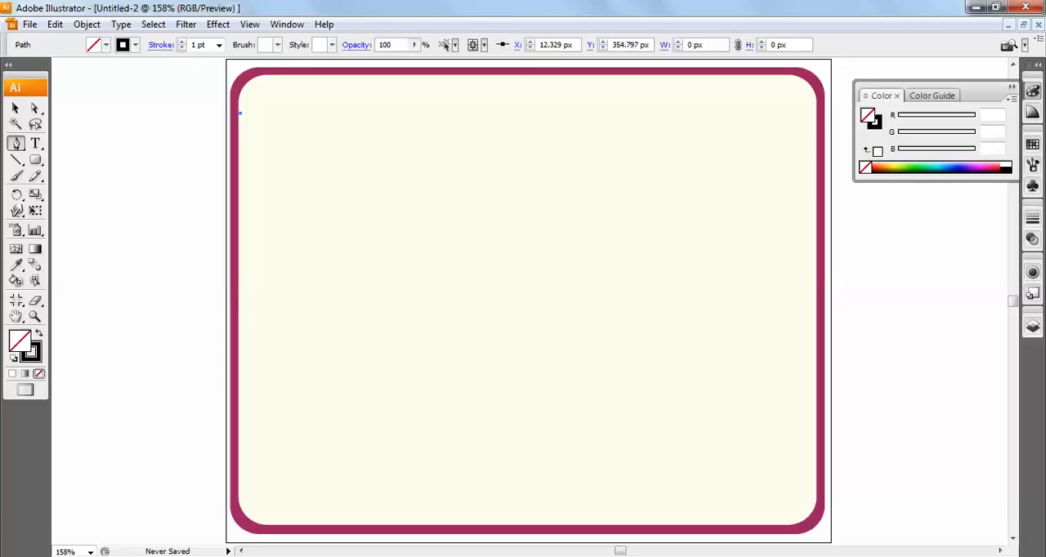
{"action": "left_click", "coordinate": [816, 112]}
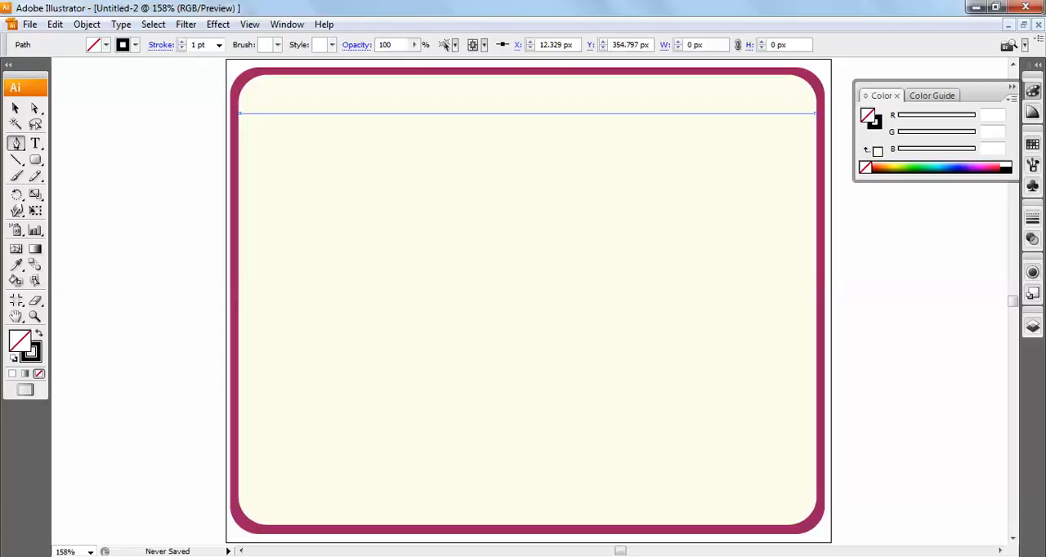
{"action": "left_click", "coordinate": [16, 108]}
{"action": "left_click", "coordinate": [327, 221]}
Set the horizontal line's stroke color to hex 00ADEE and deselect it
{"action": "left_click", "coordinate": [34, 316]}
{"action": "left_click_drag", "start_coordinate": [409, 85], "coordinate": [610, 136]}
{"action": "key", "text": "v"}
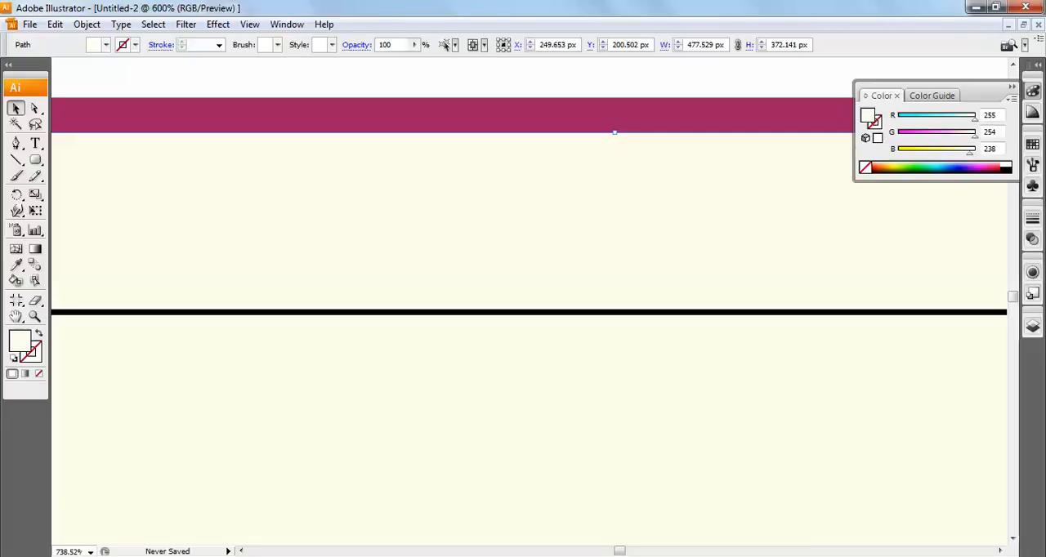
{"action": "key", "text": "ctrl+minus"}
{"action": "key", "text": "ctrl+minus"}
{"action": "key", "text": "ctrl+minus"}
{"action": "key", "text": "ctrl+minus"}
{"action": "left_click", "coordinate": [551, 302]}
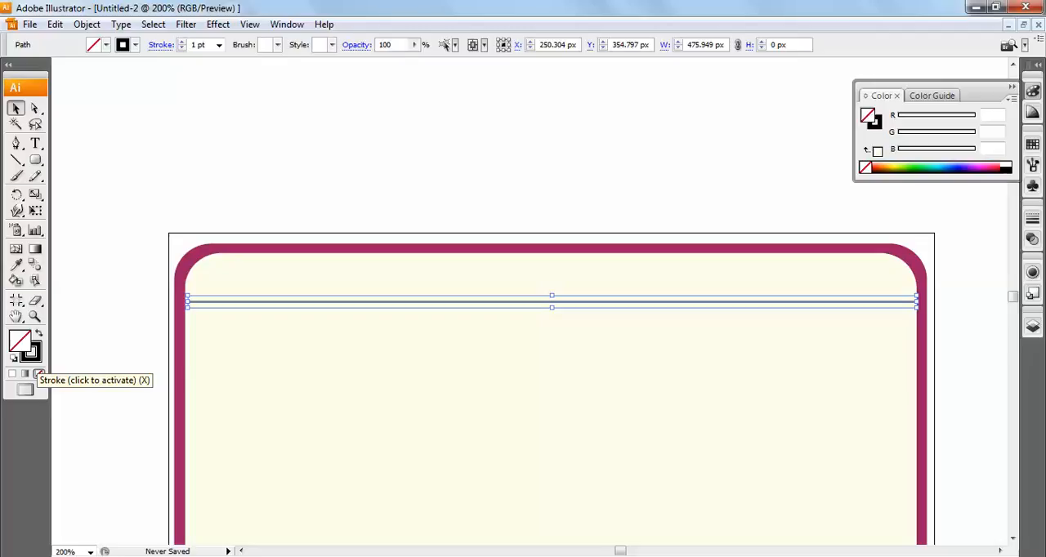
{"action": "double_click", "coordinate": [31, 353]}
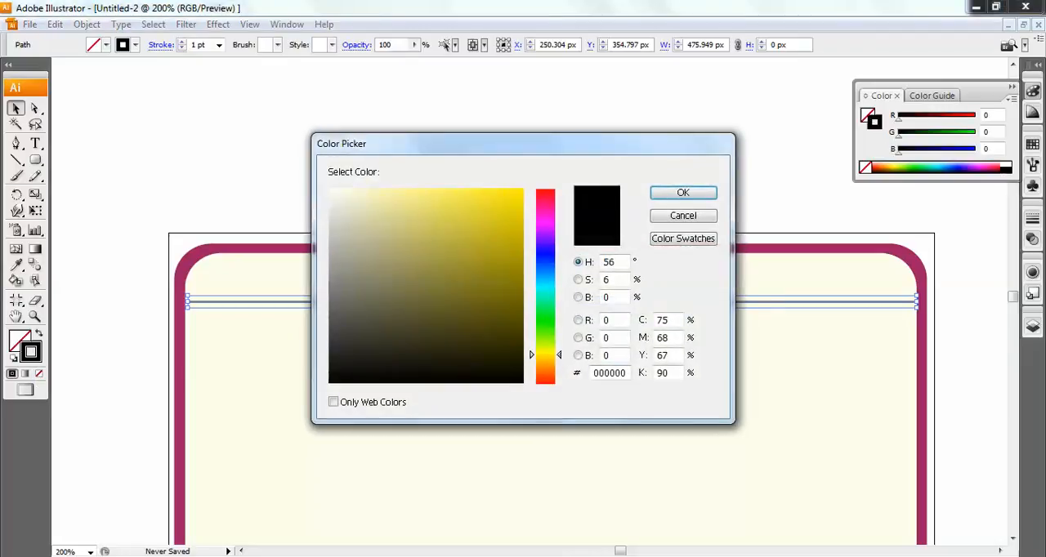
{"action": "left_click_drag", "start_coordinate": [627, 373], "coordinate": [592, 374]}
{"action": "key", "text": "BackSpace"}
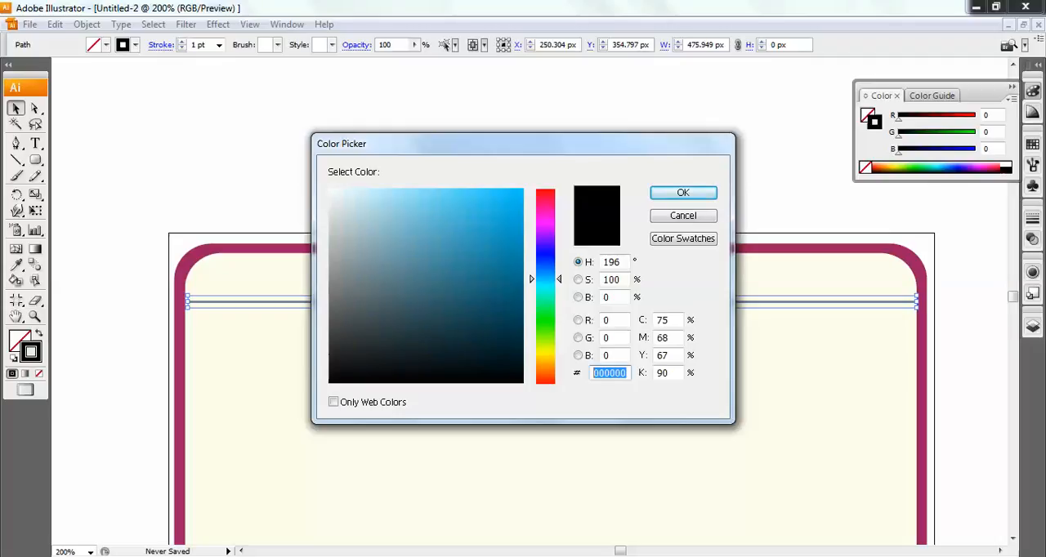
{"action": "type", "text": "00adee"}
{"action": "key", "text": "Tab"}
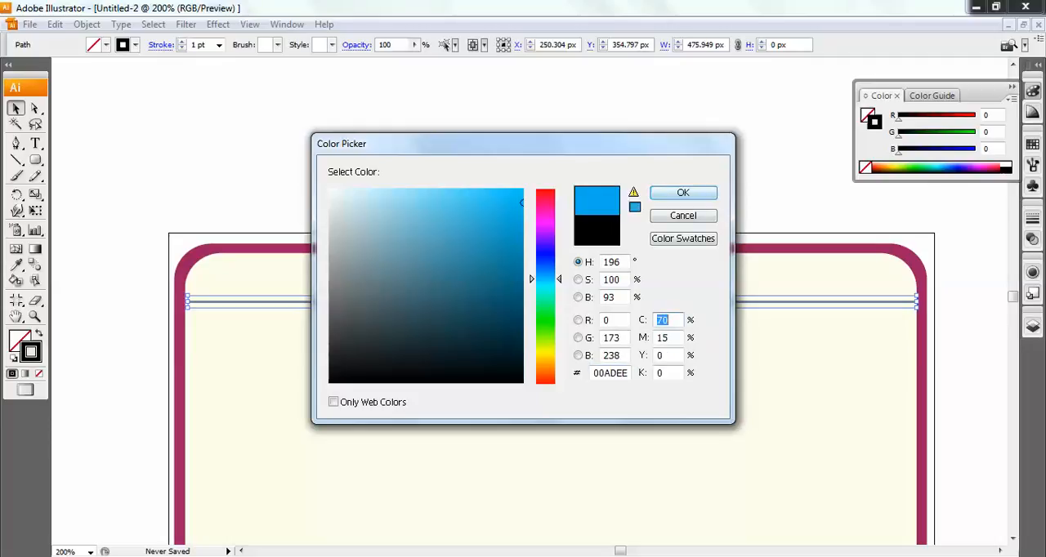
{"action": "key", "text": "Return"}
{"action": "key", "text": "ctrl+shift+a"}
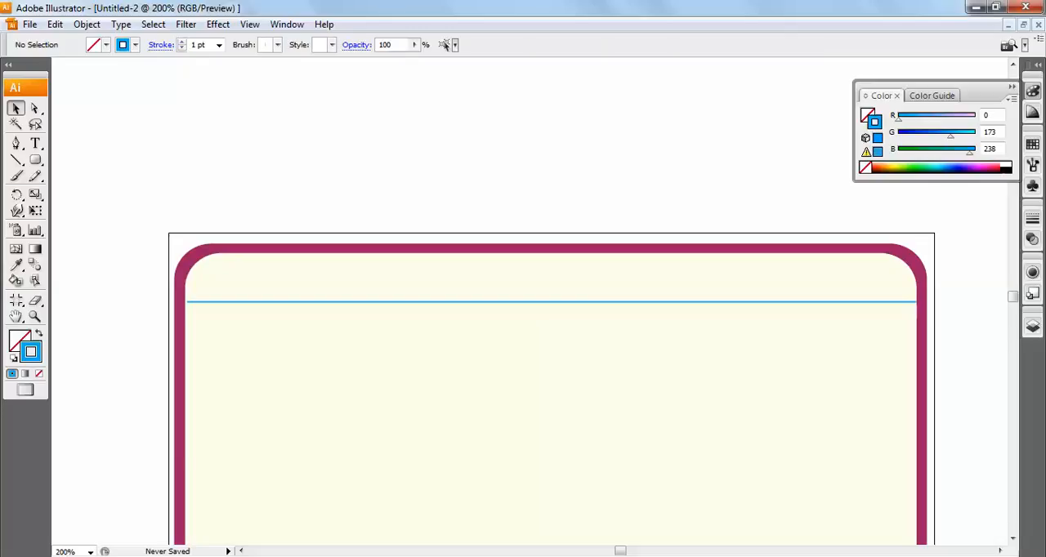
Extend the blue line's ends to about 478 px wide so they meet the magenta border on both sides
{"action": "left_click", "coordinate": [551, 395]}
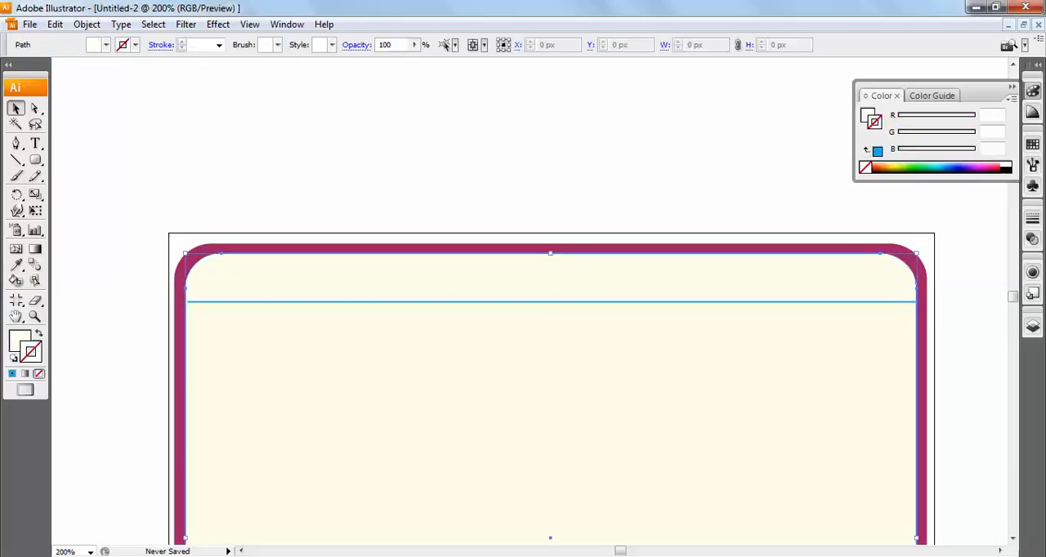
{"action": "left_click", "coordinate": [551, 302]}
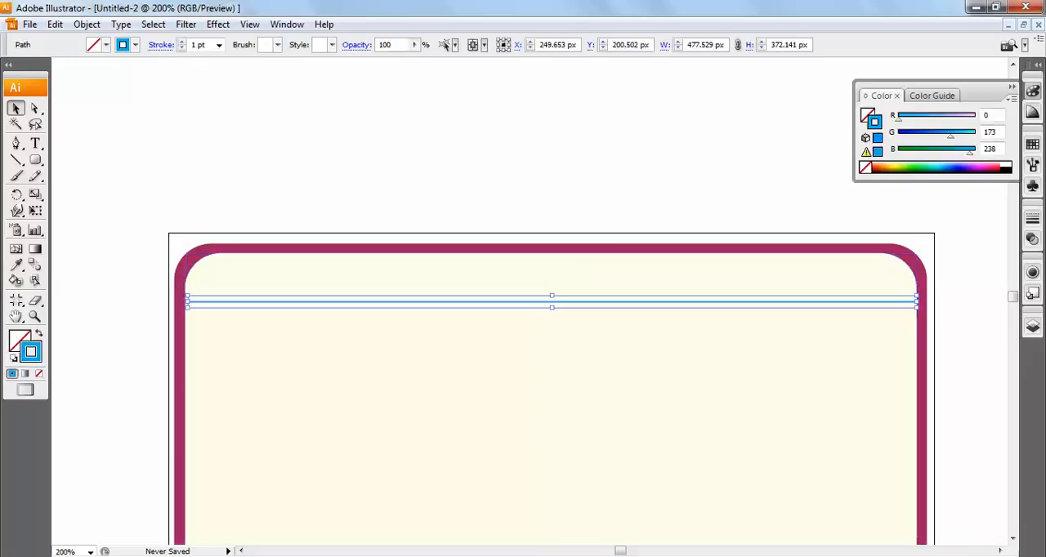
{"action": "left_click_drag", "start_coordinate": [184, 302], "coordinate": [187, 302]}
{"action": "key", "text": "z"}
{"action": "left_click_drag", "start_coordinate": [148, 264], "coordinate": [257, 342]}
{"action": "key", "text": "v"}
{"action": "left_click_drag", "start_coordinate": [429, 286], "coordinate": [413, 286]}
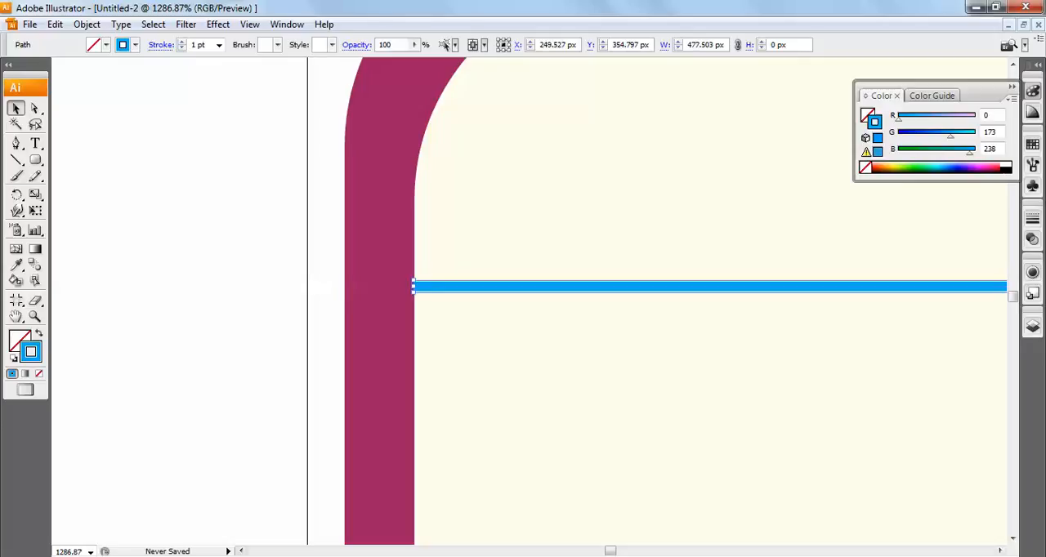
{"action": "mouse_move", "coordinate": [610, 551]}
{"action": "left_mouse_down"}
{"action": "mouse_move", "coordinate": [652, 551]}
{"action": "mouse_move", "coordinate": [631, 551]}
{"action": "left_mouse_up"}
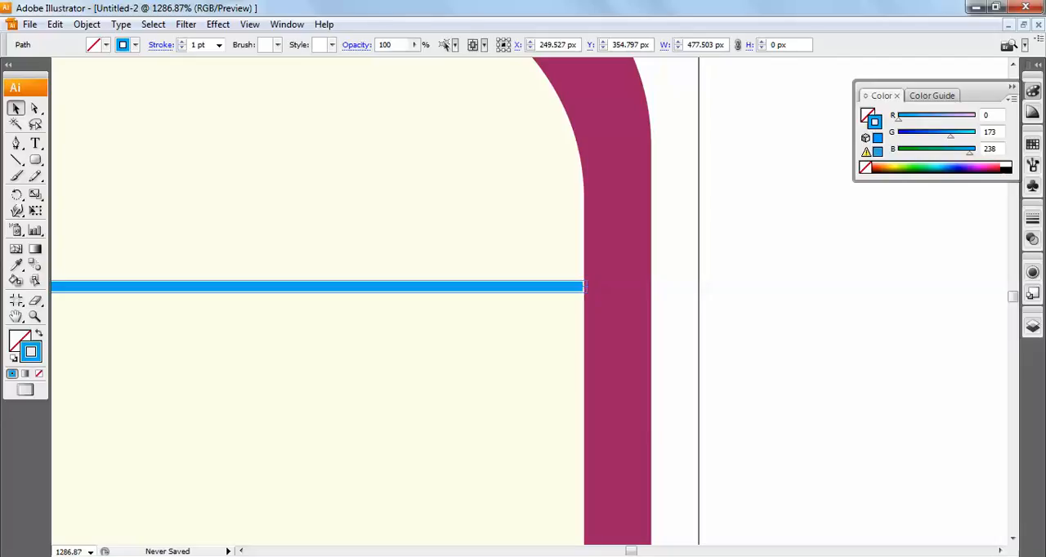
{"action": "key", "text": "ctrl+shift+a"}
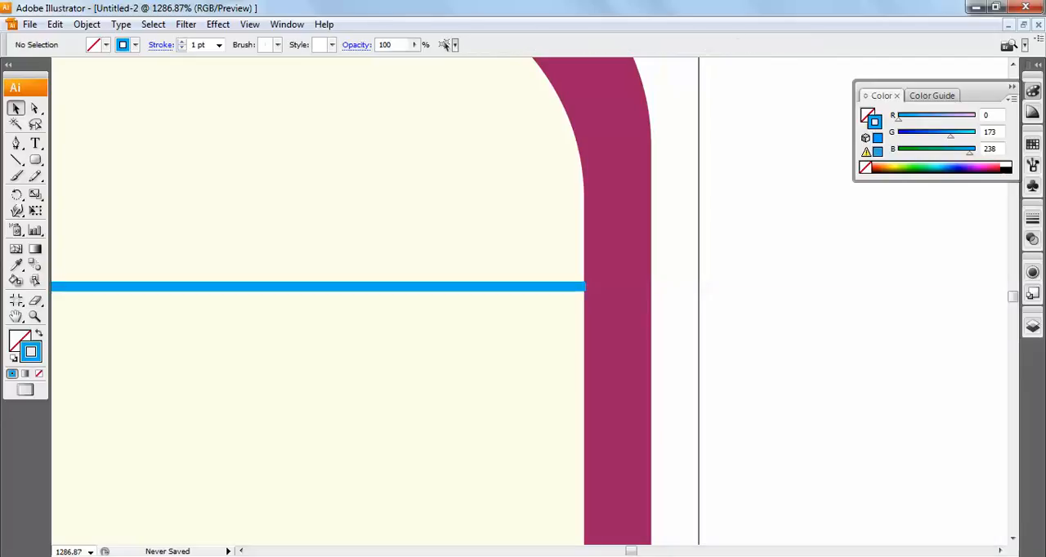
Copy the blue line and paste the duplicate in front at the same position
{"action": "key", "text": "ctrl+minus"}
{"action": "key", "text": "ctrl+minus"}
{"action": "key", "text": "ctrl+minus"}
{"action": "key", "text": "ctrl+minus"}
{"action": "key", "text": "ctrl+minus"}
{"action": "key", "text": "ctrl+minus"}
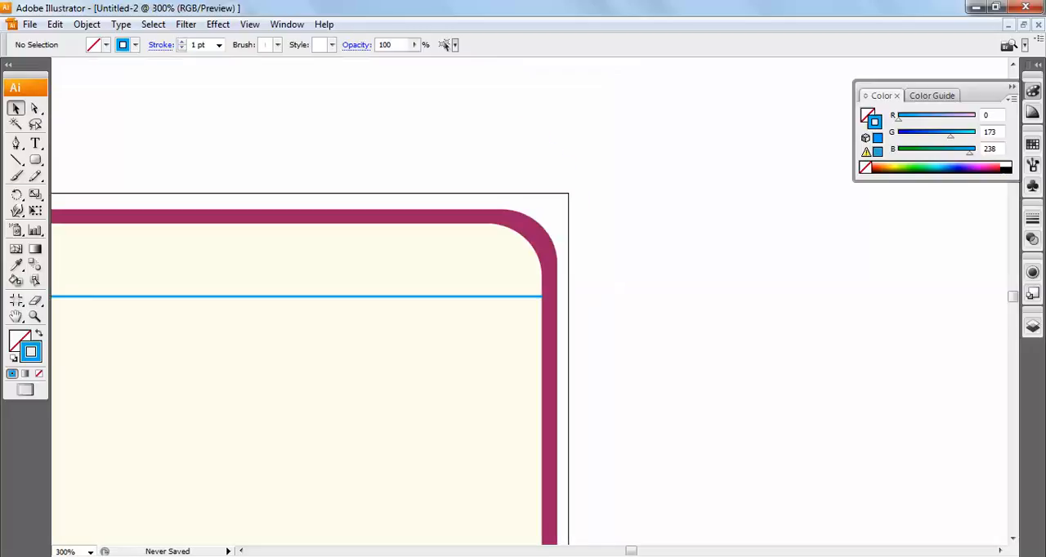
{"action": "left_click_drag", "start_coordinate": [327, 352], "coordinate": [636, 237]}
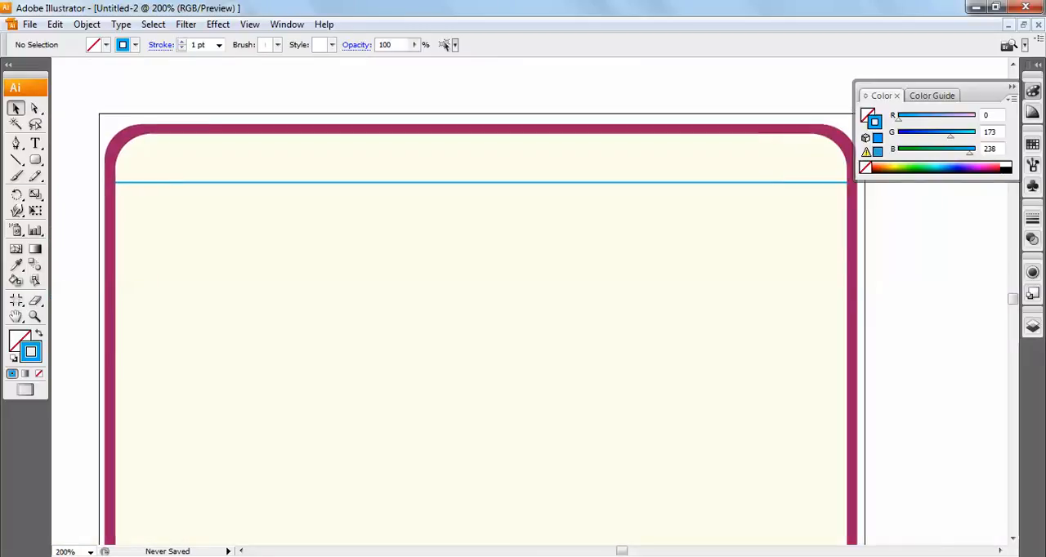
{"action": "left_click", "coordinate": [480, 182]}
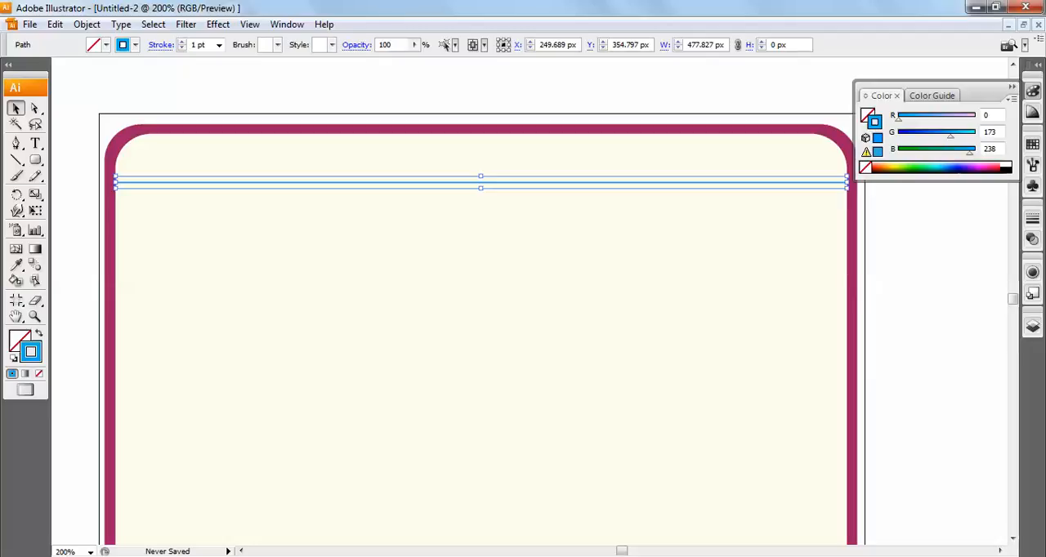
{"action": "scroll", "coordinate": [482, 327], "scroll_direction": "down", "scroll_amount": 10}
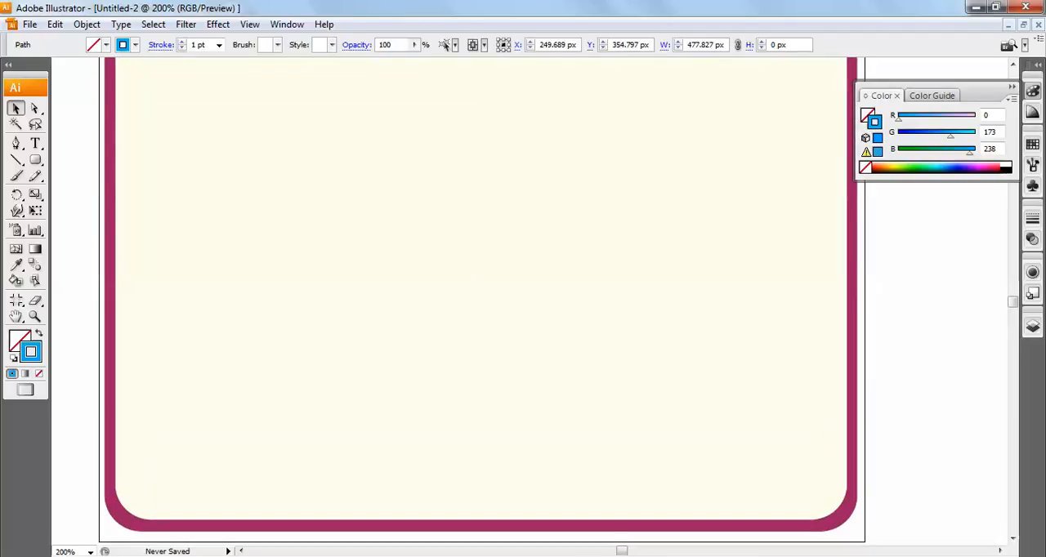
{"action": "key", "text": "ctrl+shift+a"}
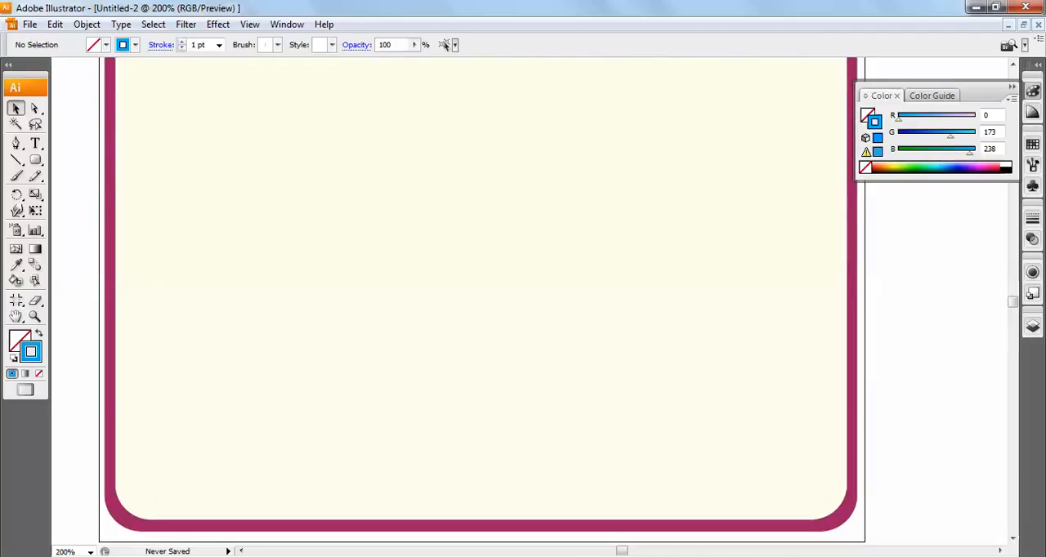
{"action": "key", "text": "ctrl+0"}
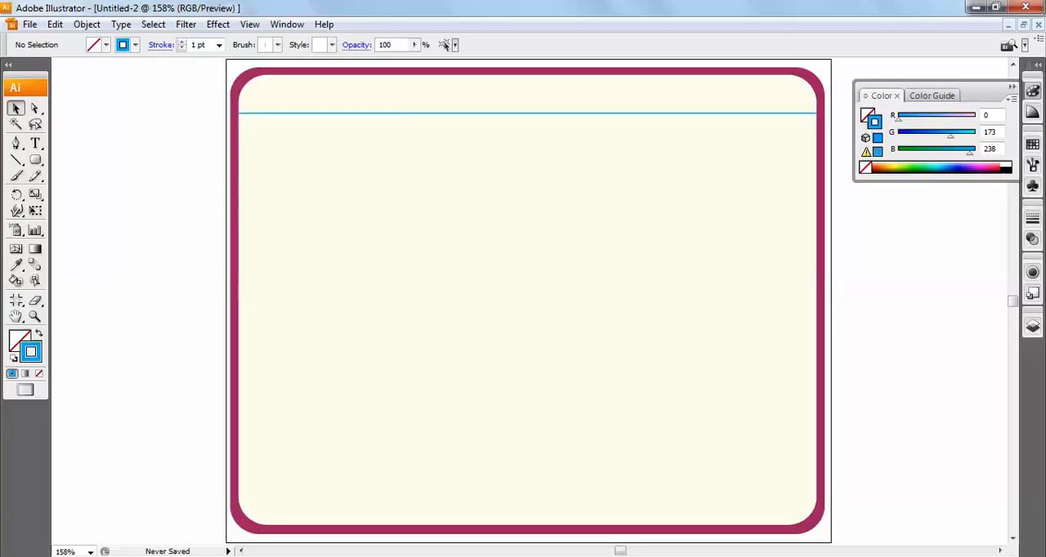
{"action": "left_click", "coordinate": [527, 114]}
{"action": "key", "text": "ctrl+shift+a"}
{"action": "left_click", "coordinate": [527, 114]}
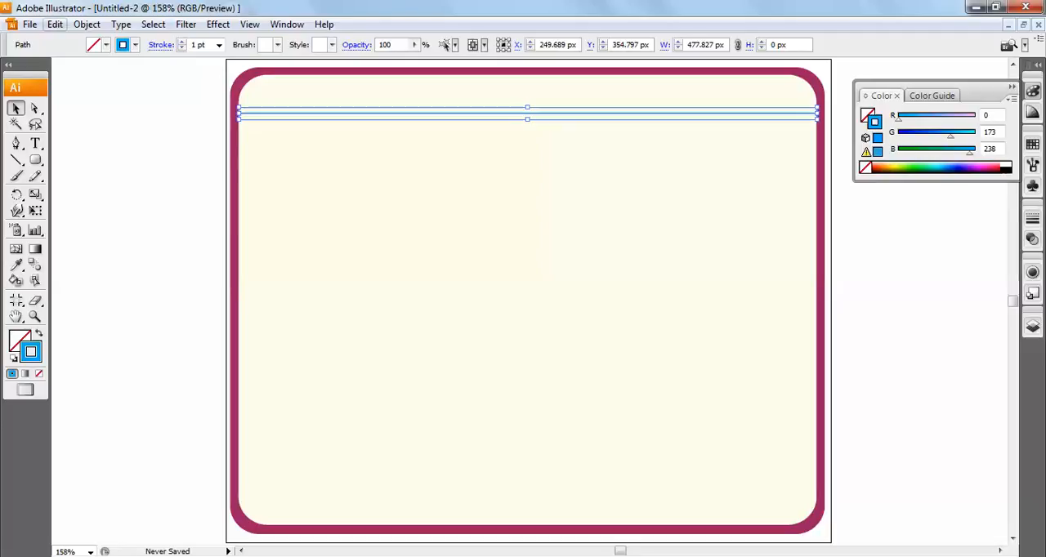
{"action": "left_click", "coordinate": [55, 24]}
{"action": "left_click", "coordinate": [79, 98]}
{"action": "left_click", "coordinate": [55, 24]}
{"action": "left_click", "coordinate": [133, 132]}
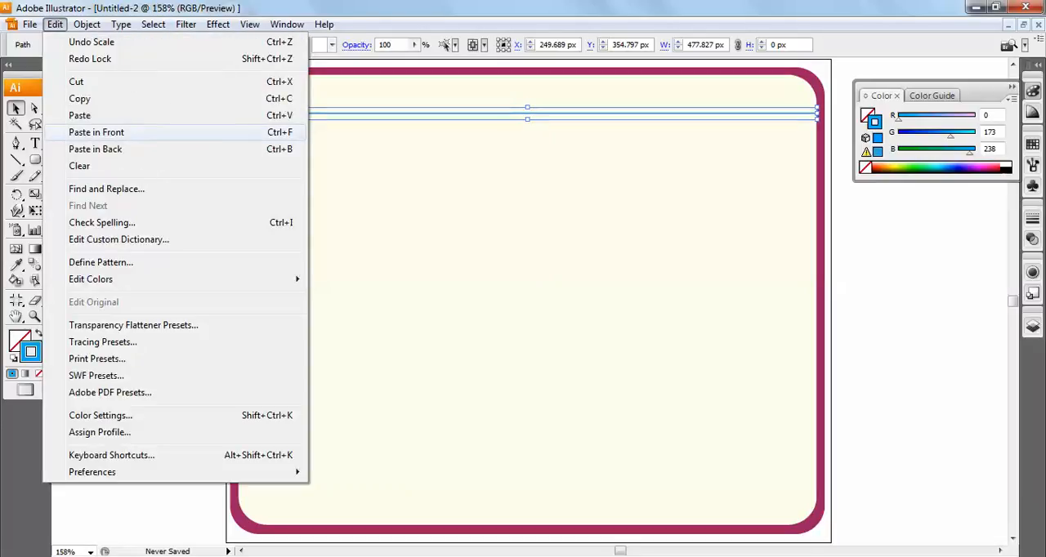
Move the duplicated blue line straight down below the original line and deselect it
{"action": "key", "text": "Down"}
{"action": "key", "text": "Down"}
{"action": "key", "text": "Down"}
{"action": "key", "text": "Down"}
{"action": "key", "text": "Down"}
{"action": "key", "text": "Down"}
{"action": "key", "text": "Down"}
{"action": "key", "text": "Down"}
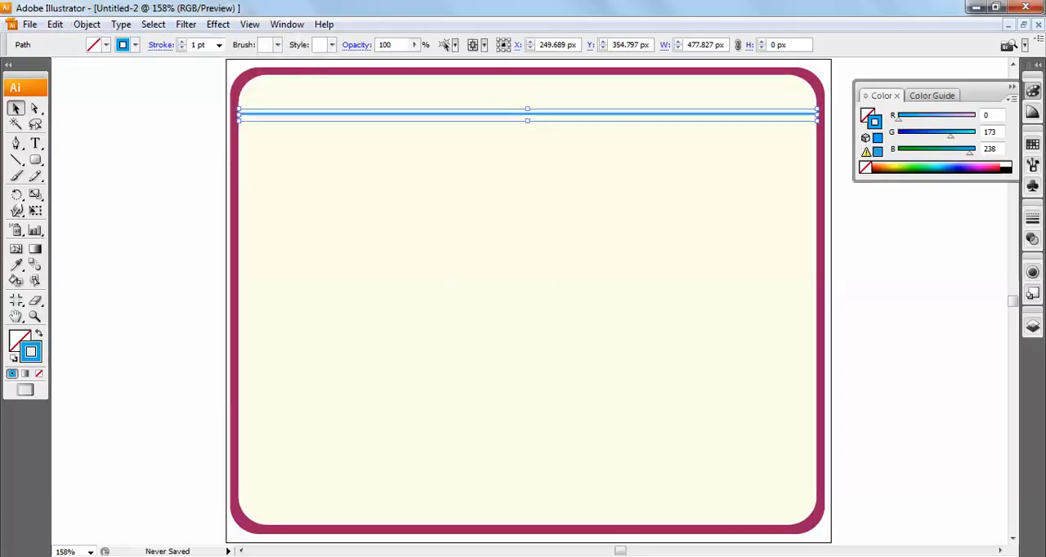
{"action": "key", "text": "Down"}
{"action": "key", "text": "Down"}
{"action": "key", "text": "Down"}
{"action": "key", "text": "Down"}
{"action": "key", "text": "Down"}
{"action": "key", "text": "Down"}
{"action": "key", "text": "Down"}
{"action": "key", "text": "Down"}
{"action": "key", "text": "Down"}
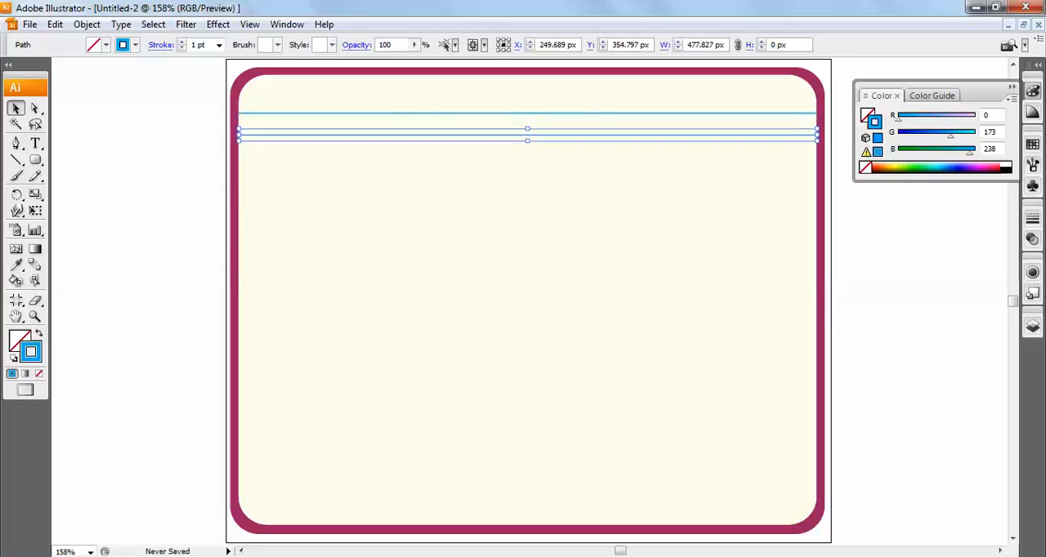
{"action": "key", "text": "Down"}
{"action": "key", "text": "Down"}
{"action": "key", "text": "Down"}
{"action": "key", "text": "Down"}
{"action": "key", "text": "Down"}
{"action": "key", "text": "Down"}
{"action": "key", "text": "Down"}
{"action": "key", "text": "Down"}
{"action": "key", "text": "Down"}
{"action": "key", "text": "Down"}
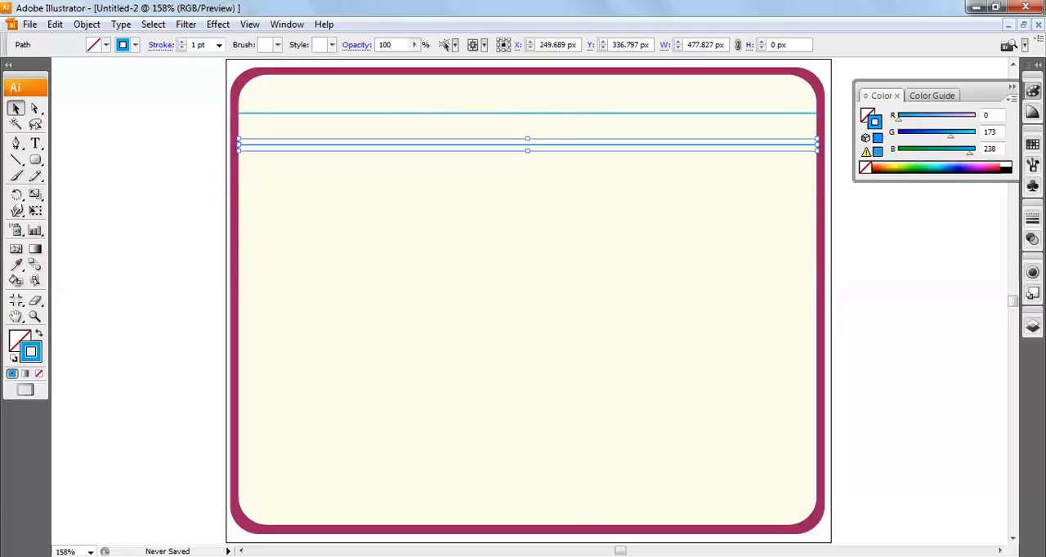
{"action": "key", "text": "Up"}
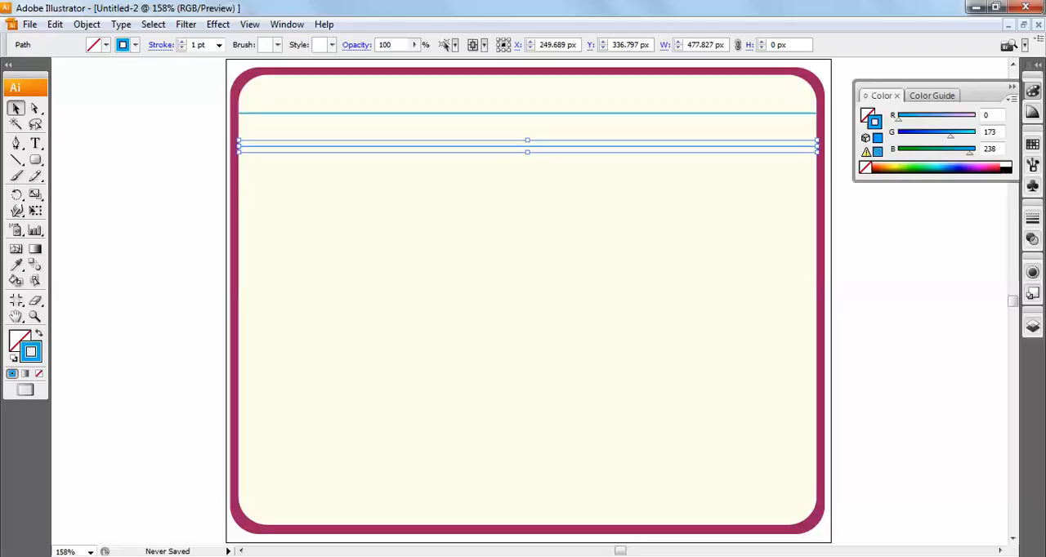
{"action": "key", "text": "ctrl+shift+a"}
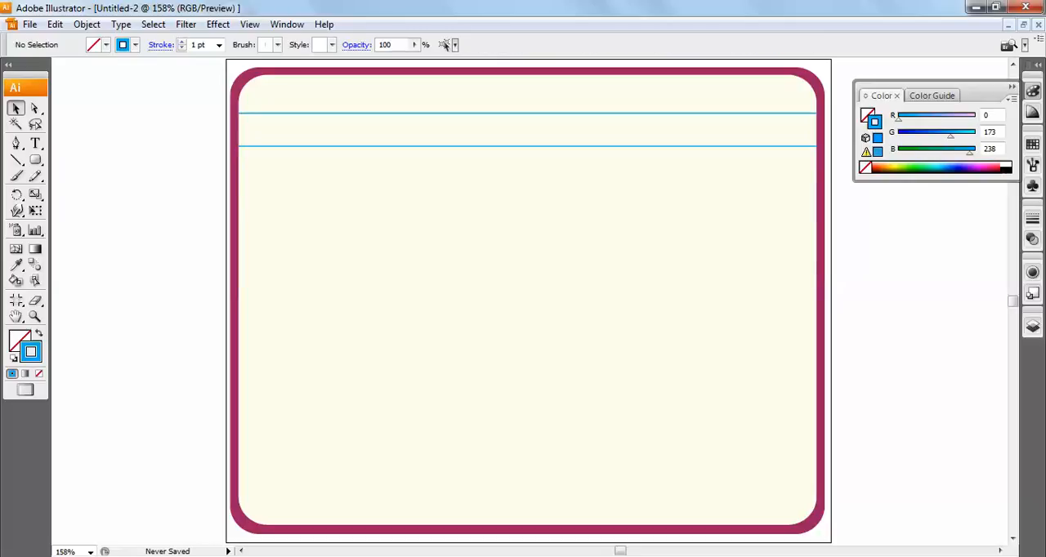
Nudge the second blue line up closer to the first, at about Y 337.6 px, and deselect it
{"action": "left_click", "coordinate": [527, 300]}
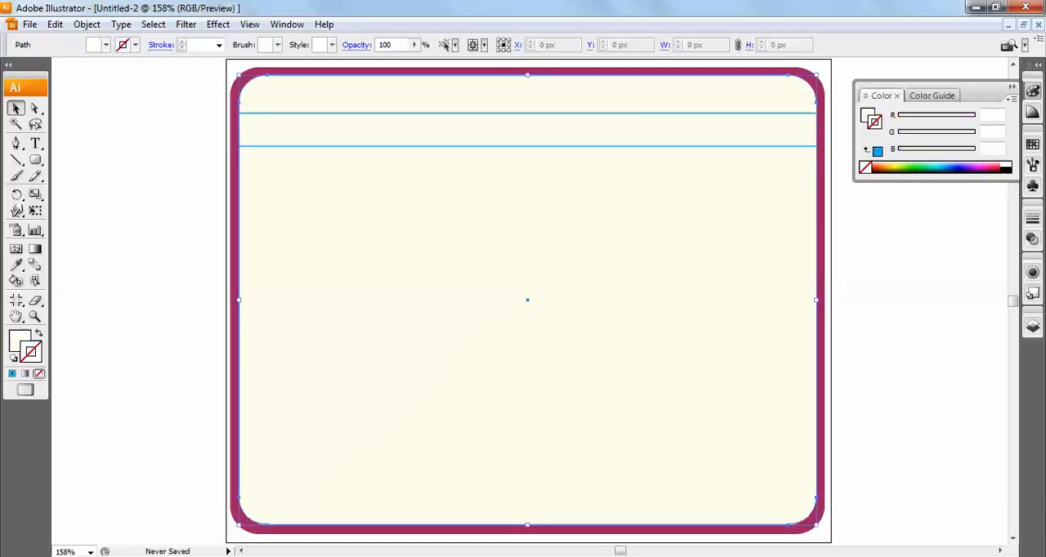
{"action": "left_click", "coordinate": [527, 146]}
{"action": "key", "text": "Up"}
{"action": "key", "text": "Up"}
{"action": "key", "text": "Up"}
{"action": "key", "text": "Up"}
{"action": "key", "text": "Up"}
{"action": "key", "text": "Up"}
{"action": "key", "text": "Up"}
{"action": "key", "text": "Up"}
{"action": "key", "text": "Up"}
{"action": "key", "text": "Up"}
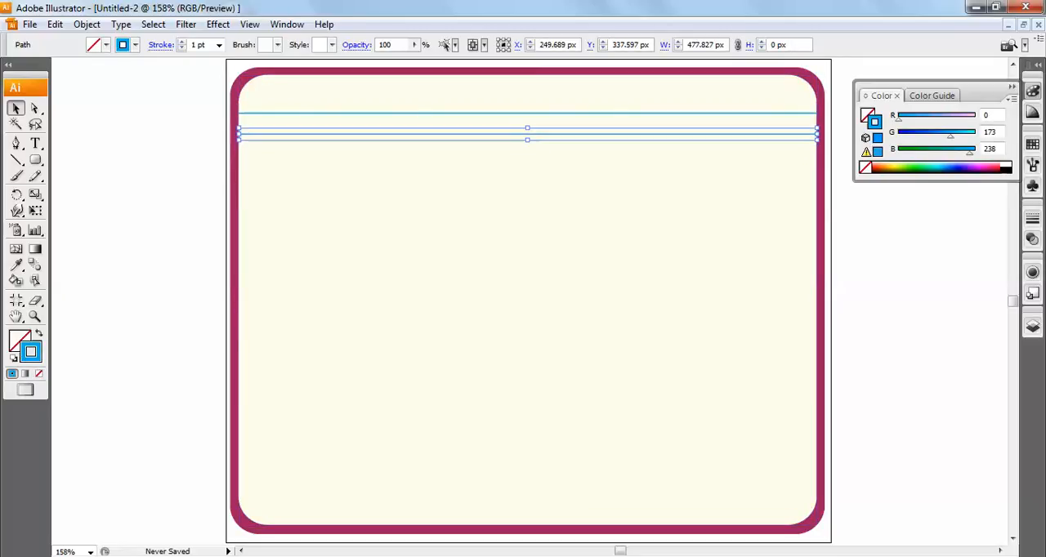
{"action": "key", "text": "ctrl+shift+a"}
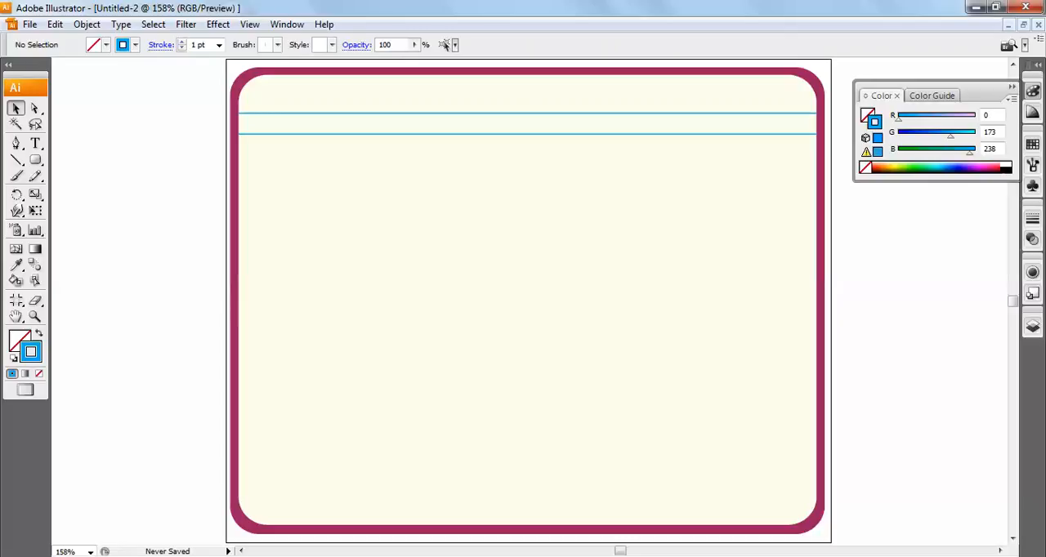
Copy the second blue line and paste the duplicate in front at the same position
{"action": "left_click", "coordinate": [530, 296]}
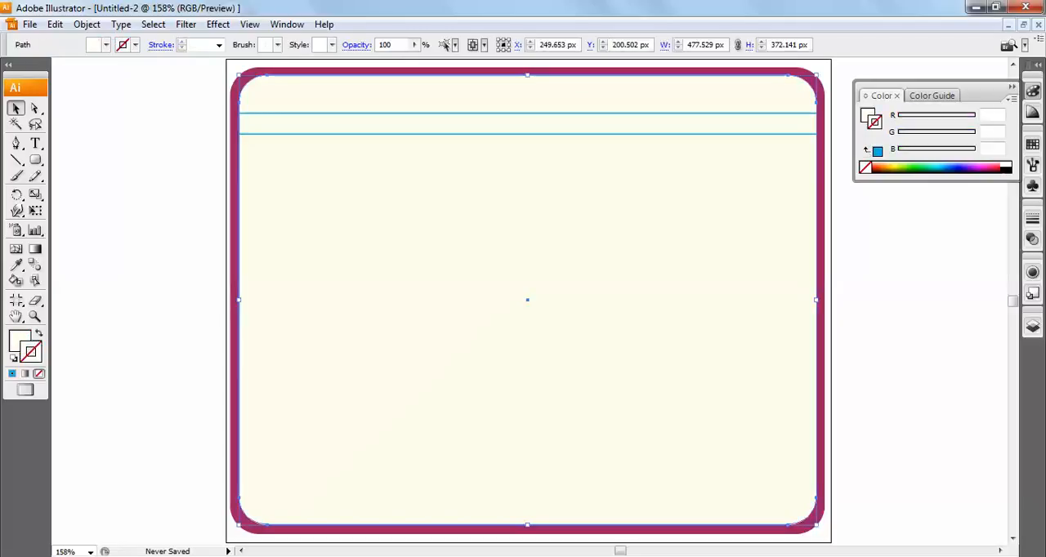
{"action": "left_click", "coordinate": [528, 134]}
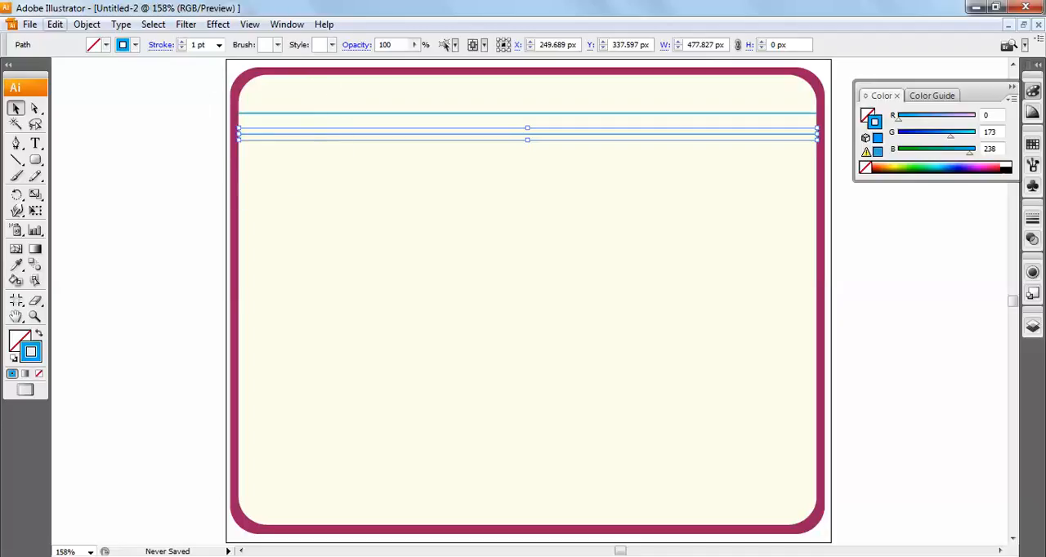
{"action": "left_click", "coordinate": [54, 23]}
{"action": "left_click", "coordinate": [80, 98]}
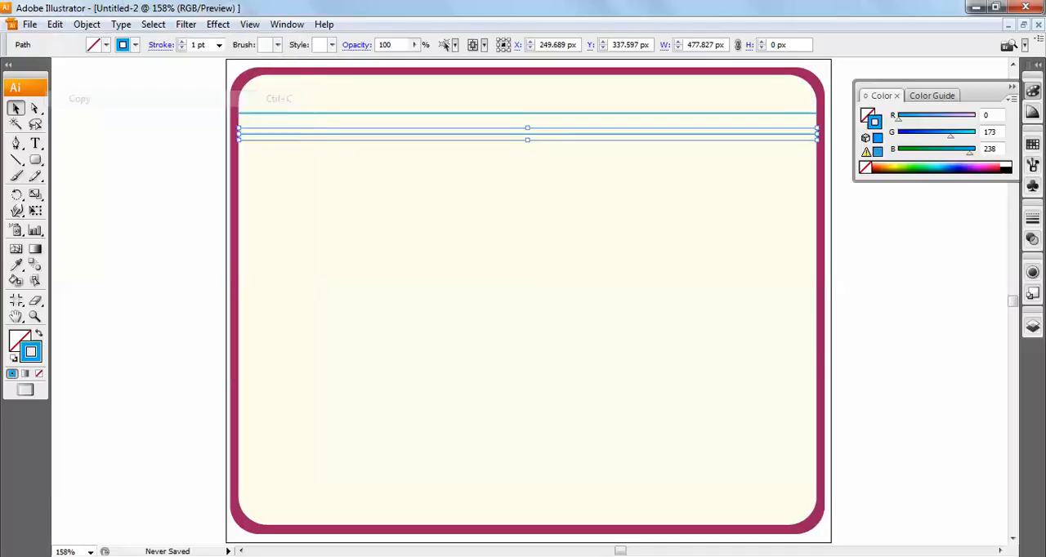
{"action": "left_click", "coordinate": [55, 24]}
{"action": "left_click", "coordinate": [146, 131]}
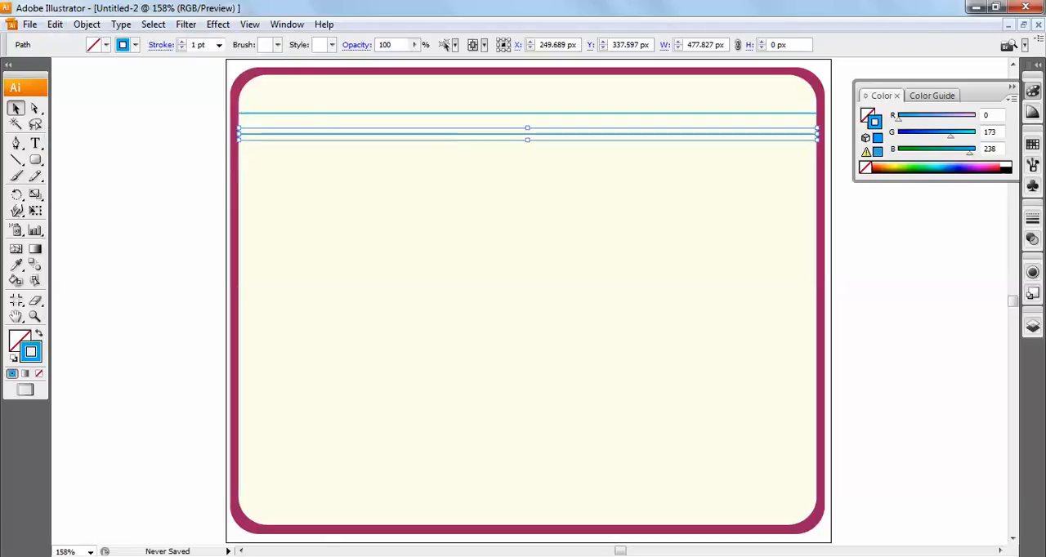
Move the pasted copy down to about Y 322.4 px as a third ruled line and deselect it
{"action": "key", "text": "Down"}
{"action": "key", "text": "Down"}
{"action": "key", "text": "Down"}
{"action": "key", "text": "Down"}
{"action": "key", "text": "Down"}
{"action": "key", "text": "Down"}
{"action": "key", "text": "Down"}
{"action": "key", "text": "Down"}
{"action": "key", "text": "Down"}
{"action": "key", "text": "Down"}
{"action": "key", "text": "Down"}
{"action": "key", "text": "Down"}
{"action": "key", "text": "Down"}
{"action": "key", "text": "Down"}
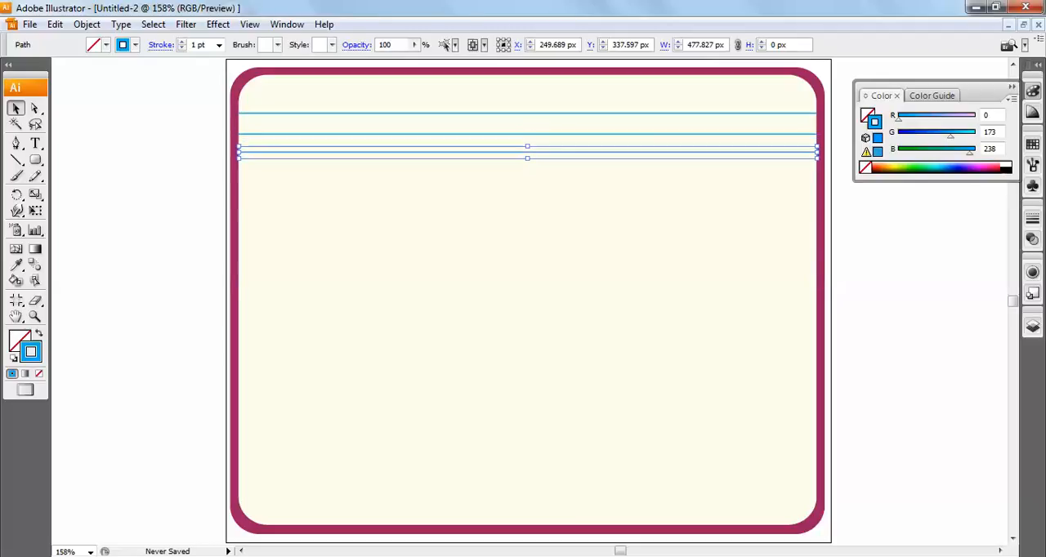
{"action": "key", "text": "ctrl+shift+a"}
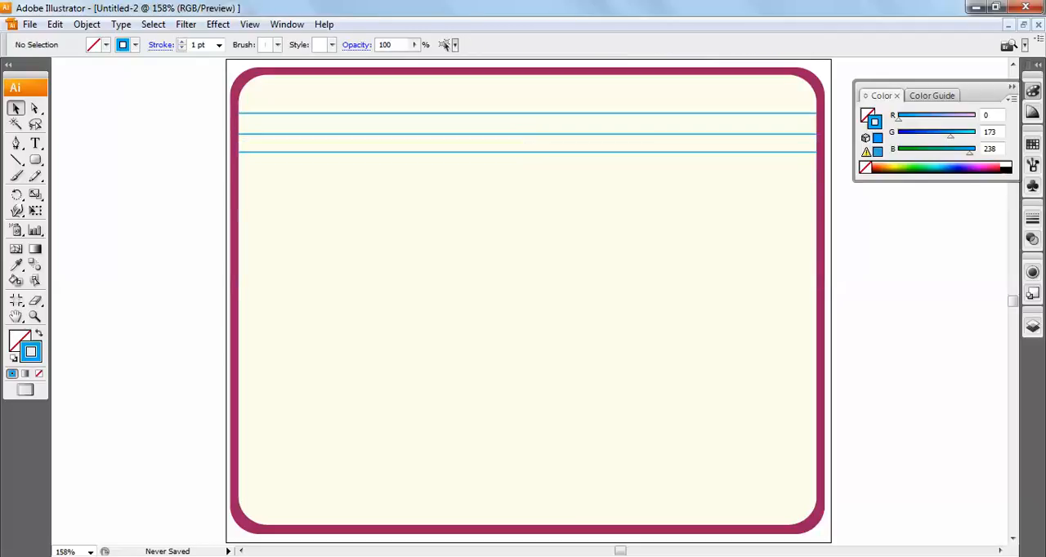
Fill the cream panel down to its lower edge with evenly spaced copies of the blue line, leaving nothing selected
{"action": "left_click", "coordinate": [527, 157]}
{"action": "left_click", "coordinate": [527, 152]}
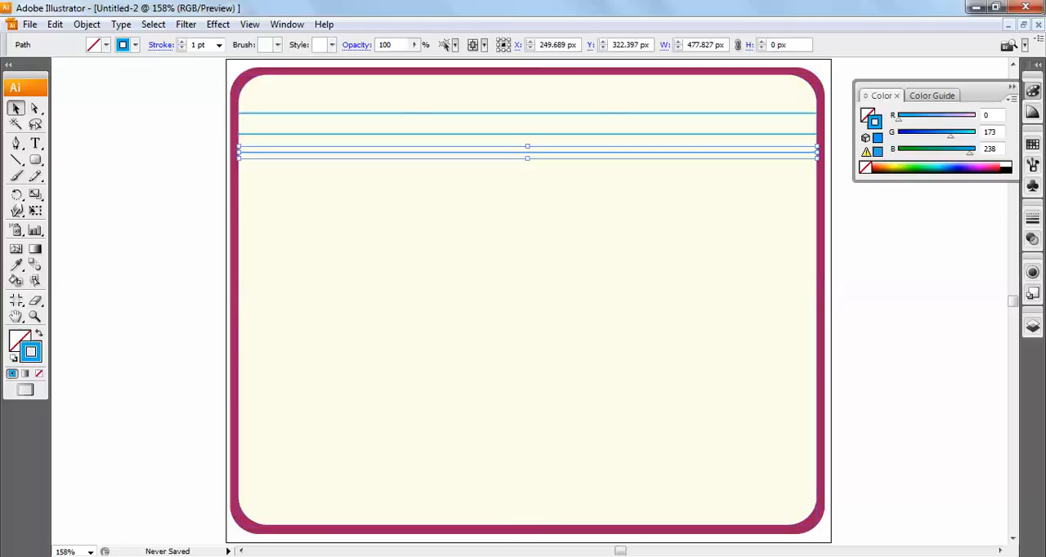
{"action": "key", "text": "ctrl+shift+a"}
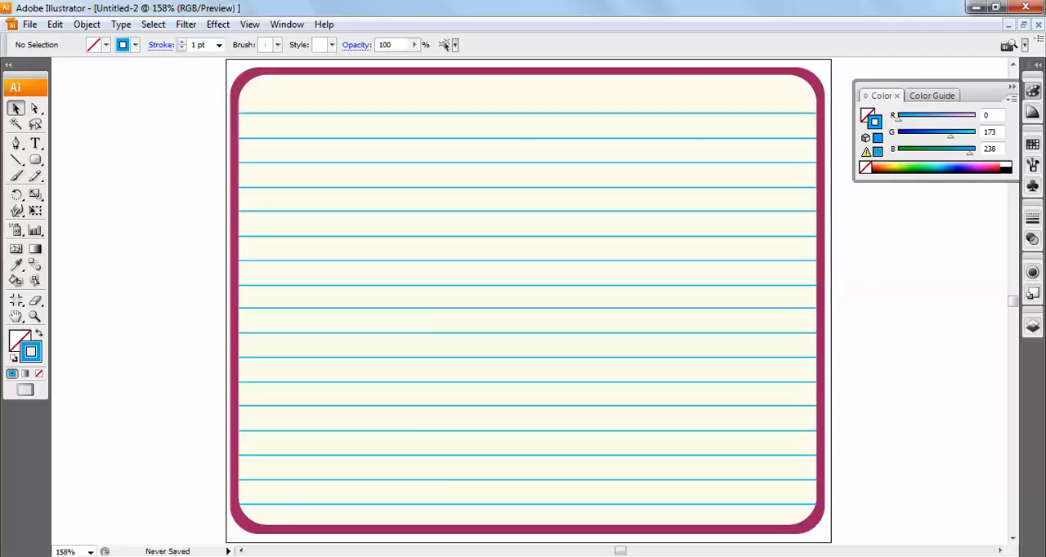
Shorten the lowest blue line at its left end to meet the curved magenta border, making it about 476.8 px wide
{"action": "key", "text": "z"}
{"action": "left_click_drag", "start_coordinate": [224, 497], "coordinate": [304, 515]}
{"action": "key", "text": "v"}
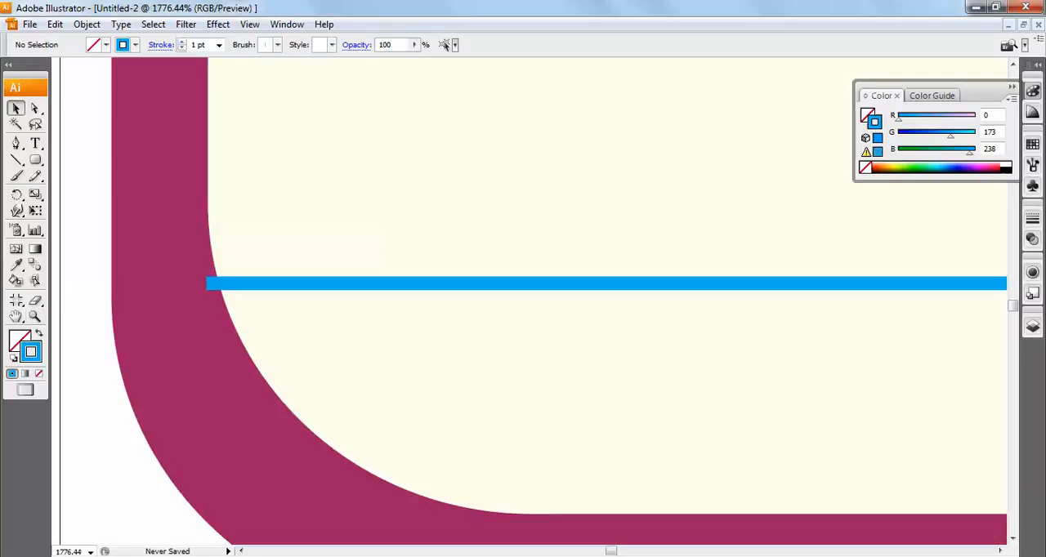
{"action": "left_click", "coordinate": [229, 284]}
{"action": "left_click_drag", "start_coordinate": [207, 284], "coordinate": [220, 284]}
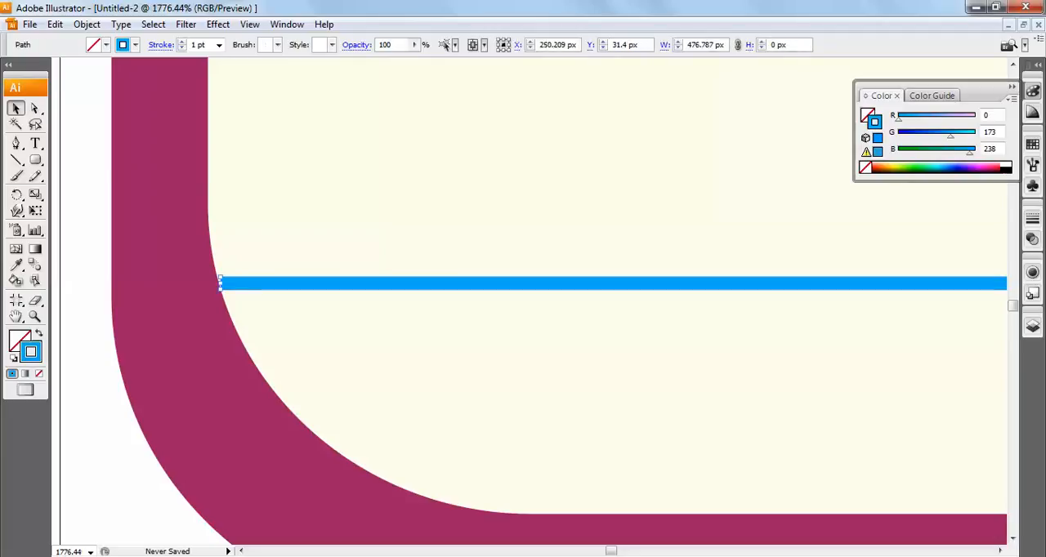
{"action": "key", "text": "ctrl+shift+a"}
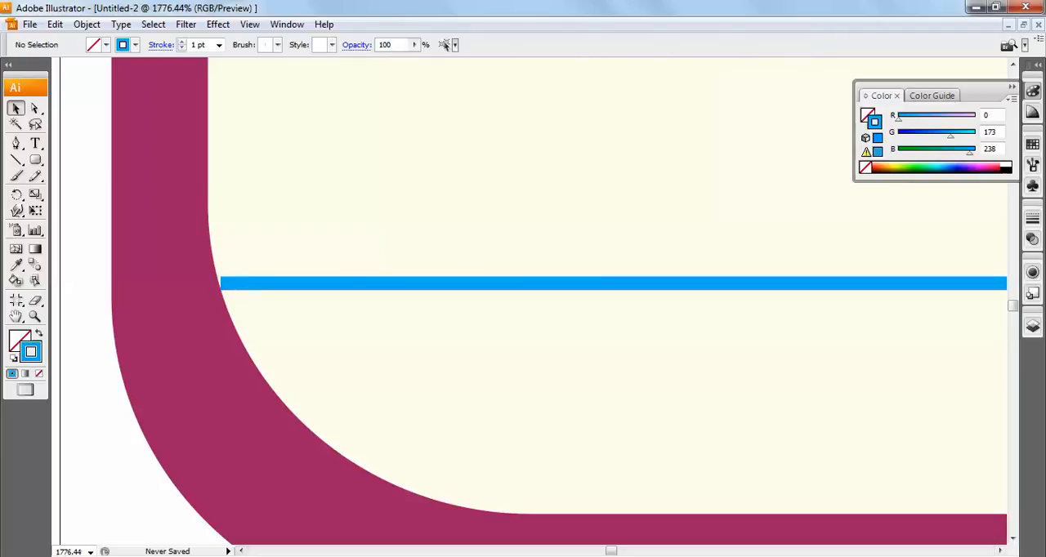
Shorten the lowest blue line at its right end to meet the curved magenta border and fit the artboard in view
{"action": "scroll", "coordinate": [531, 302], "scroll_direction": "right", "scroll_amount": 10}
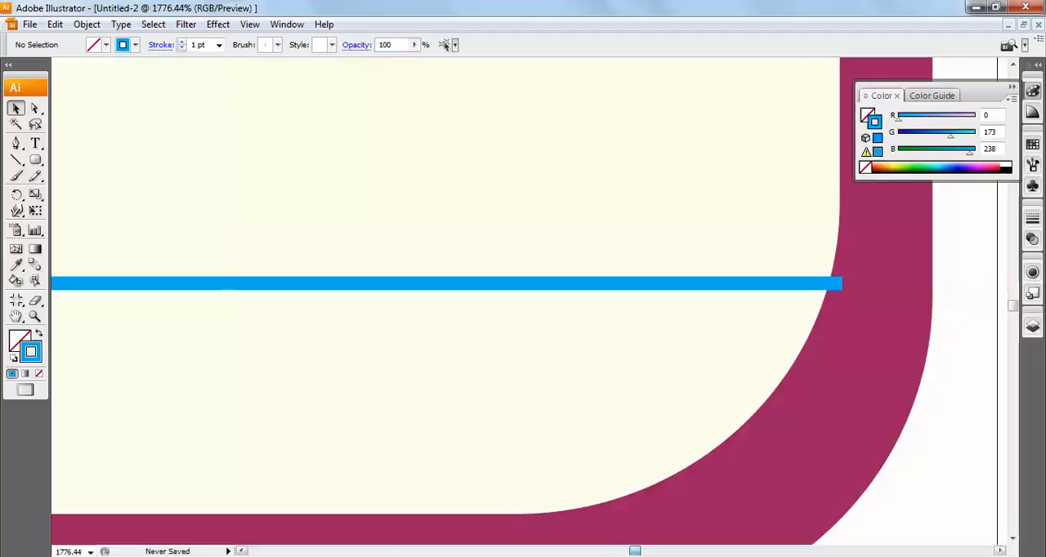
{"action": "scroll", "coordinate": [531, 302], "scroll_direction": "left", "scroll_amount": 8}
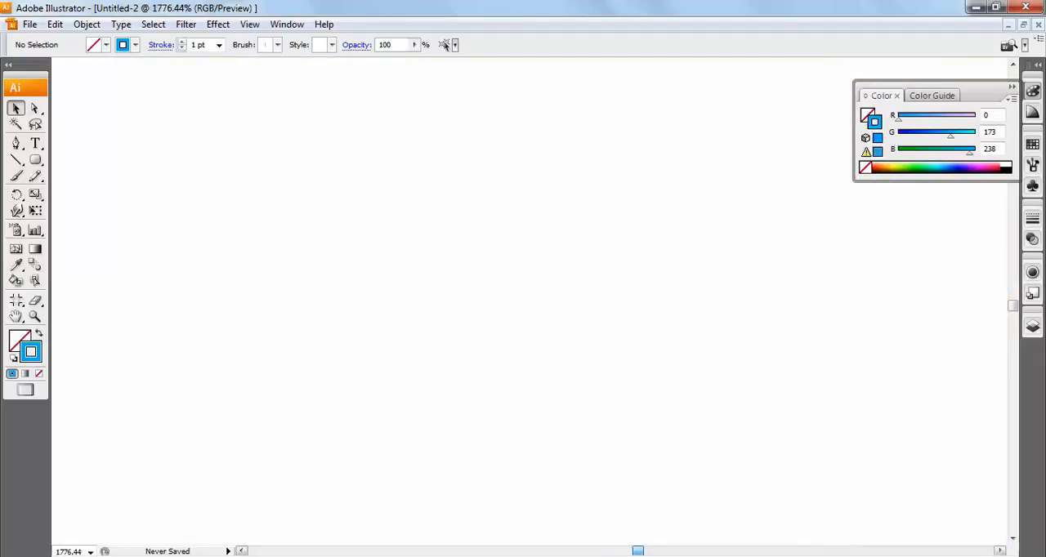
{"action": "left_click", "coordinate": [656, 284]}
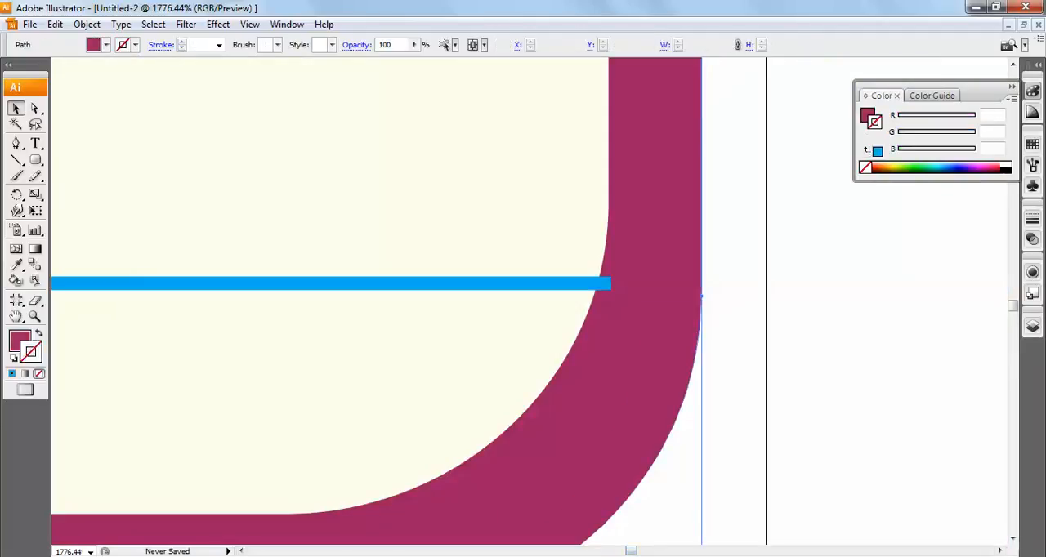
{"action": "left_click", "coordinate": [606, 284]}
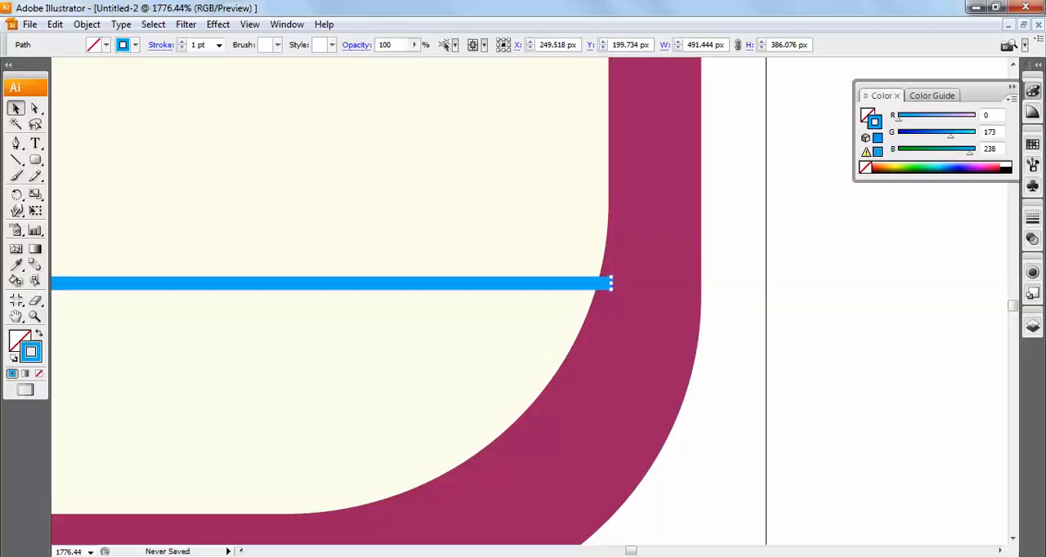
{"action": "key", "text": "Left"}
{"action": "key", "text": "ctrl+shift+a"}
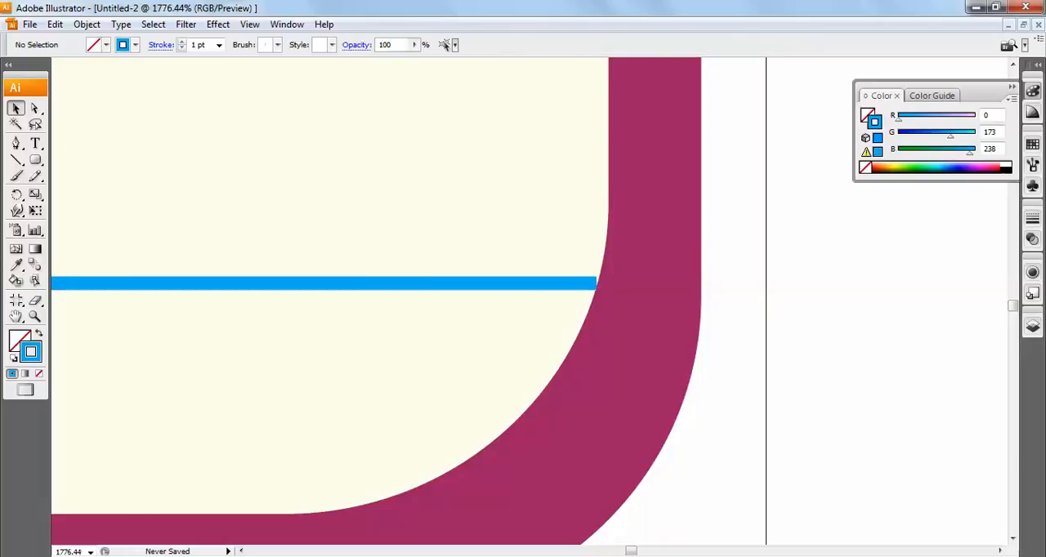
{"action": "key", "text": "ctrl+0"}
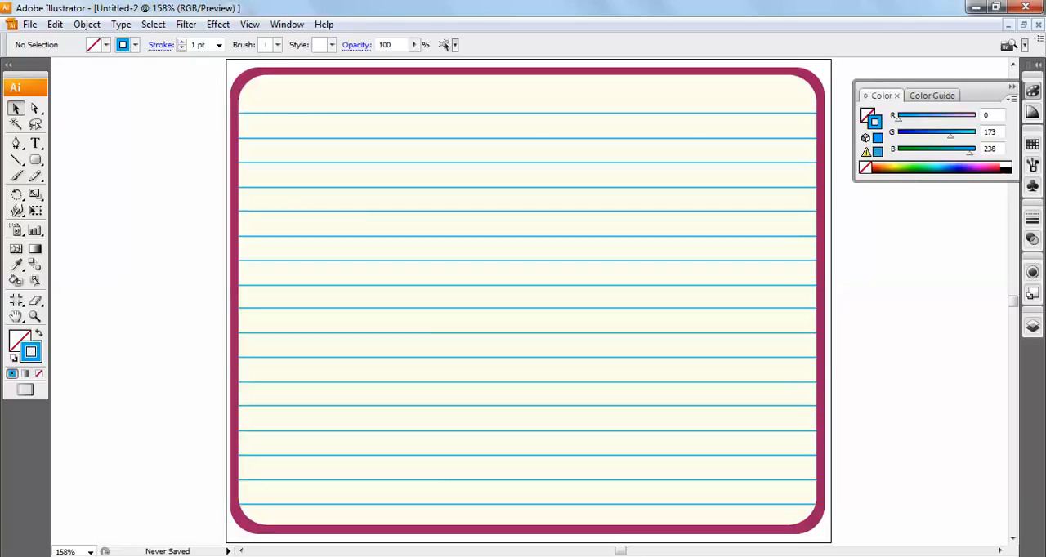
Clear the selection and show the document rulers
{"action": "left_click", "coordinate": [491, 273]}
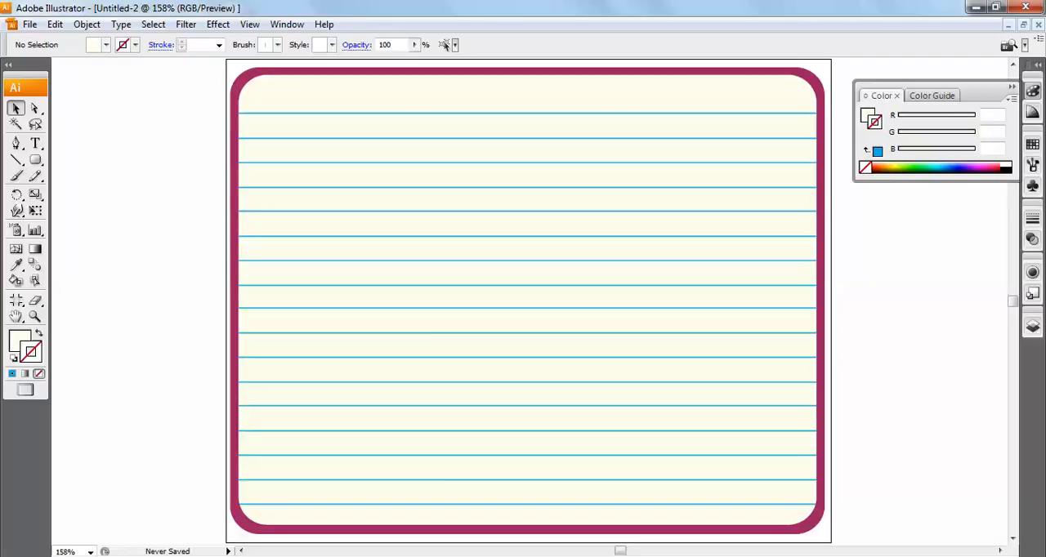
{"action": "left_click", "coordinate": [235, 205]}
{"action": "left_click", "coordinate": [164, 188]}
{"action": "left_click", "coordinate": [287, 24]}
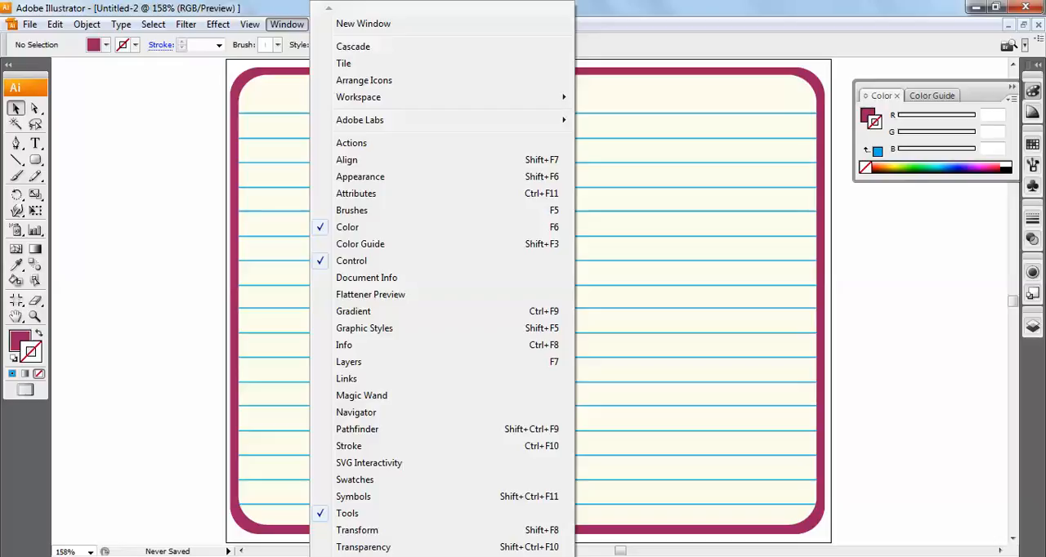
{"action": "mouse_move", "coordinate": [249, 25]}
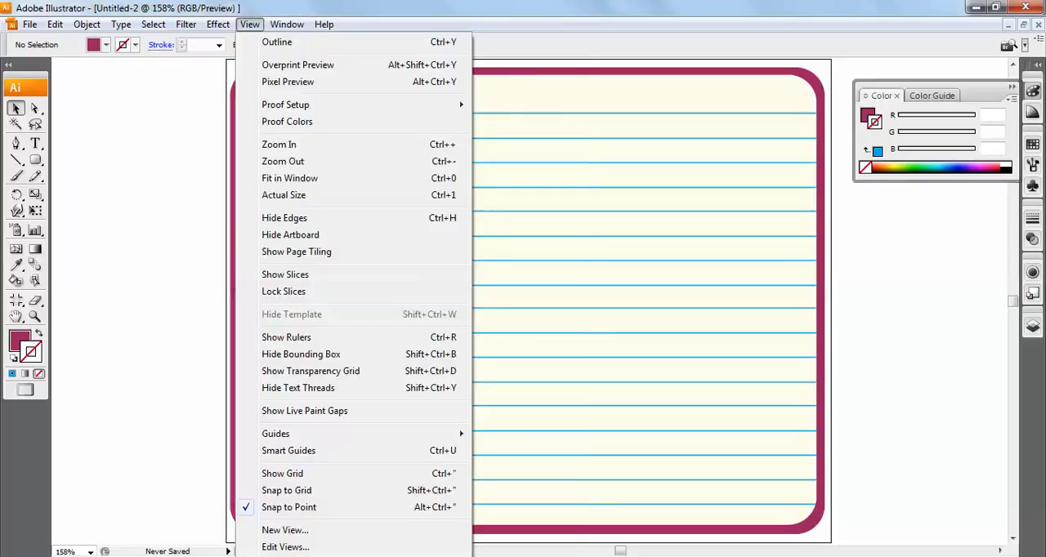
{"action": "left_click", "coordinate": [286, 337]}
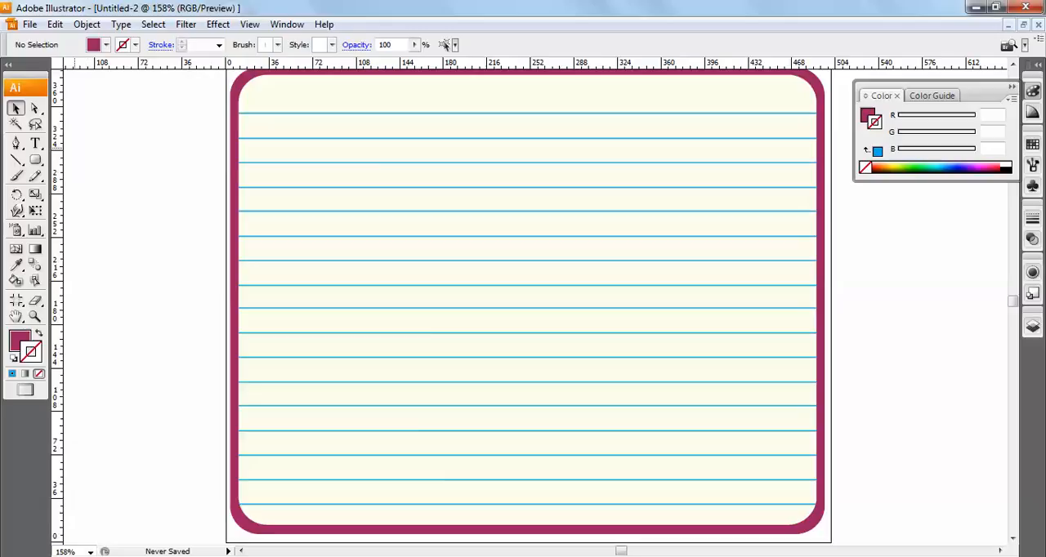
Place a vertical guide through the center of the magenta border shape at about X 249 px
{"action": "left_click", "coordinate": [237, 80]}
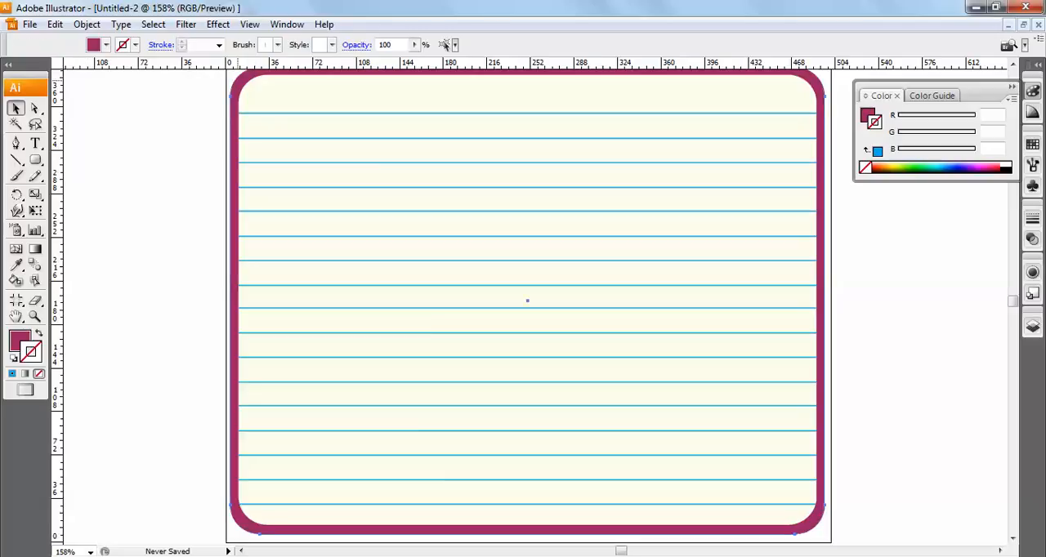
{"action": "scroll", "coordinate": [281, 187], "scroll_direction": "up", "scroll_amount": 2}
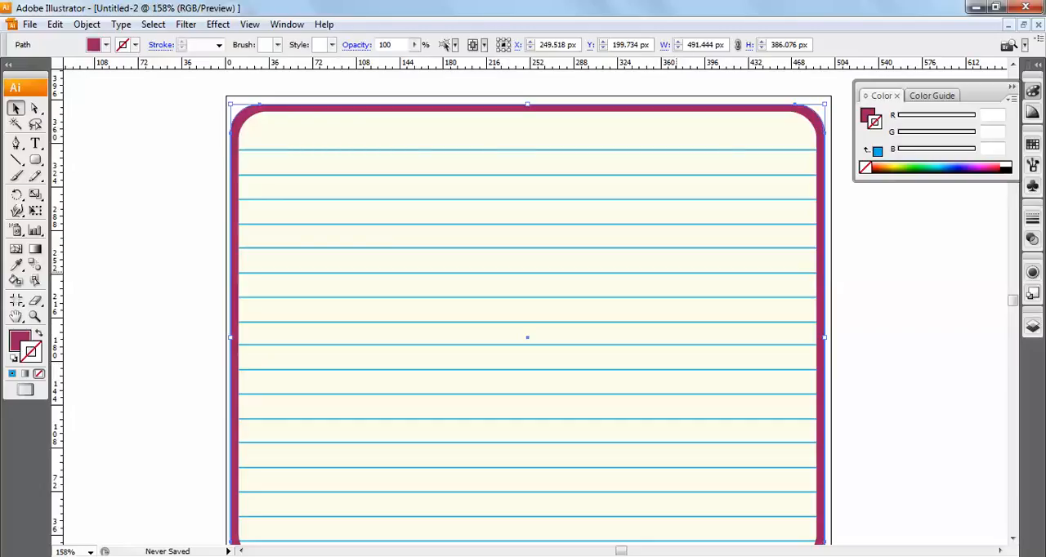
{"action": "left_click_drag", "start_coordinate": [57, 305], "coordinate": [527, 305]}
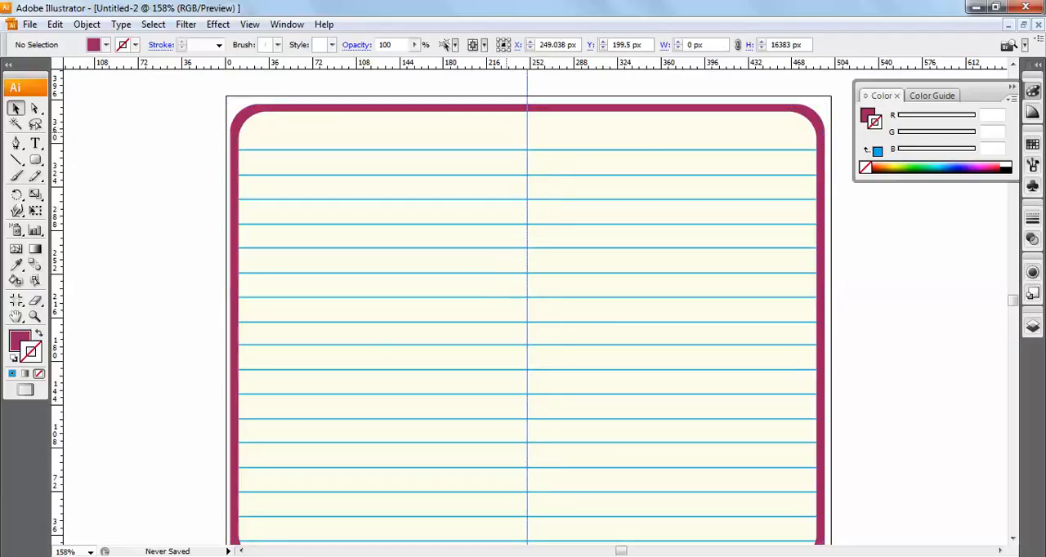
Hide the rulers while keeping the vertical center guide and the whole card in view
{"action": "scroll", "coordinate": [441, 302], "scroll_direction": "down", "scroll_amount": 1}
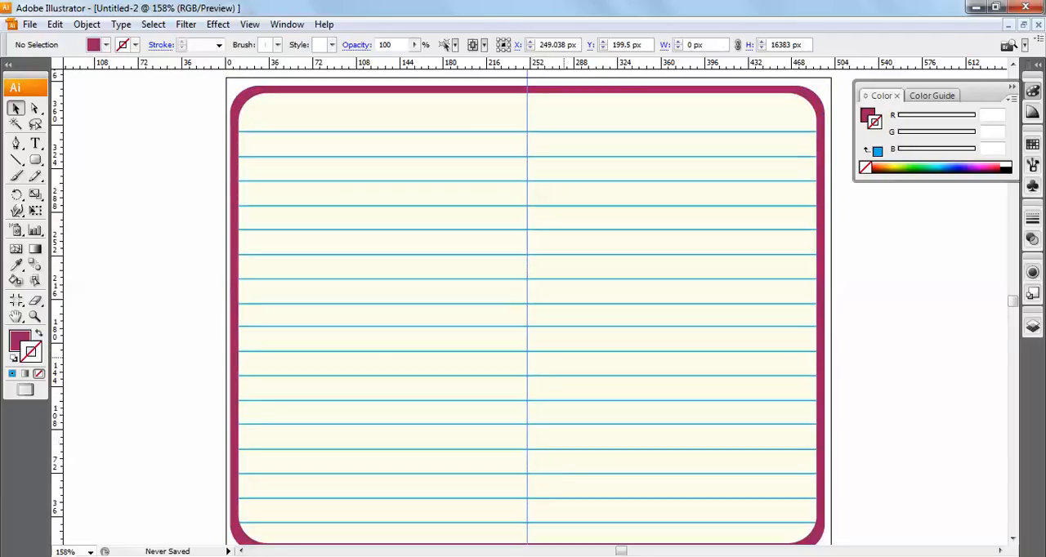
{"action": "key", "text": "ctrl"}
{"action": "key", "text": "ctrl+r"}
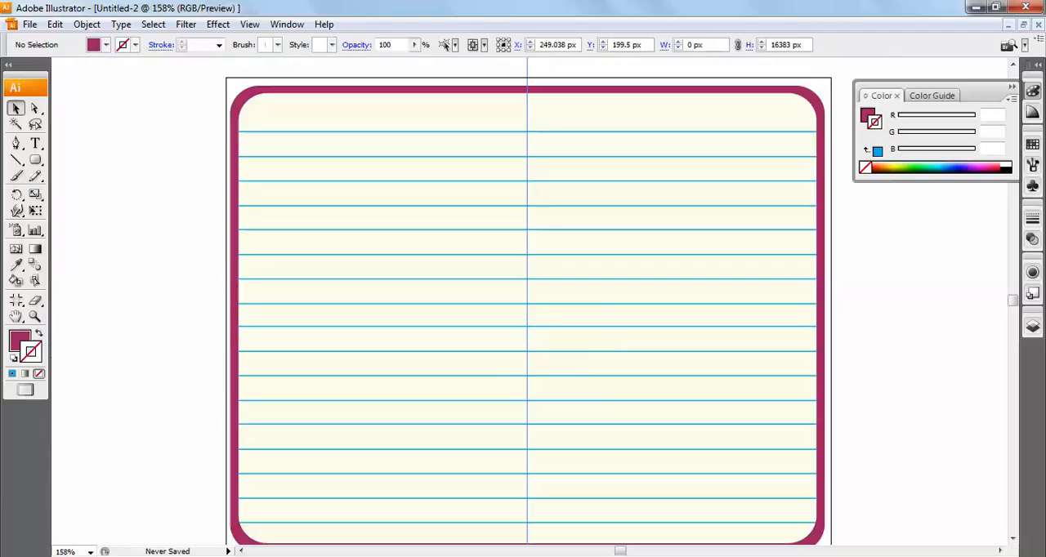
{"action": "scroll", "coordinate": [529, 303], "scroll_direction": "down", "scroll_amount": 1}
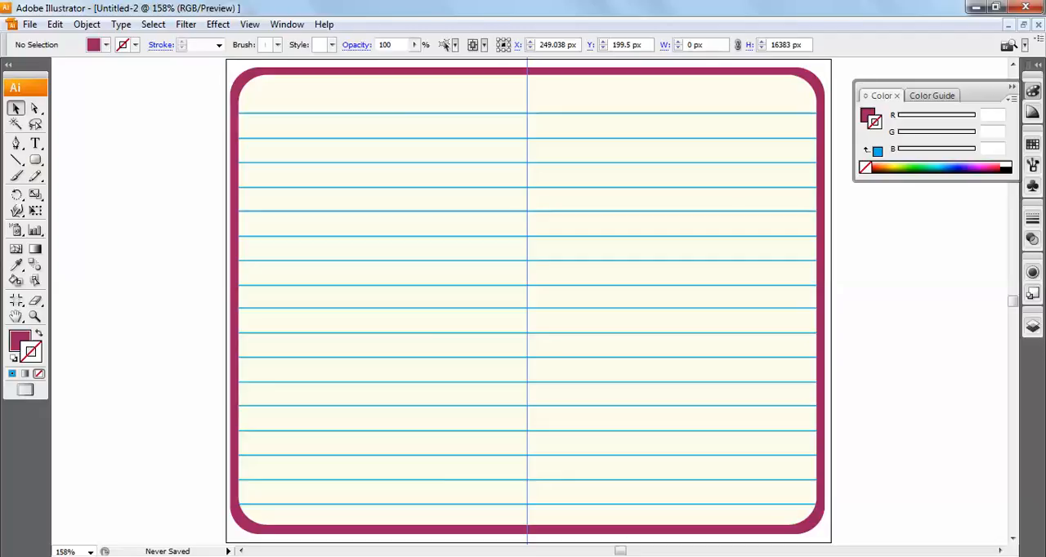
Draw a straight vertical line outside the artboard's left edge, spanning most of the card's height
{"action": "left_click", "coordinate": [16, 144]}
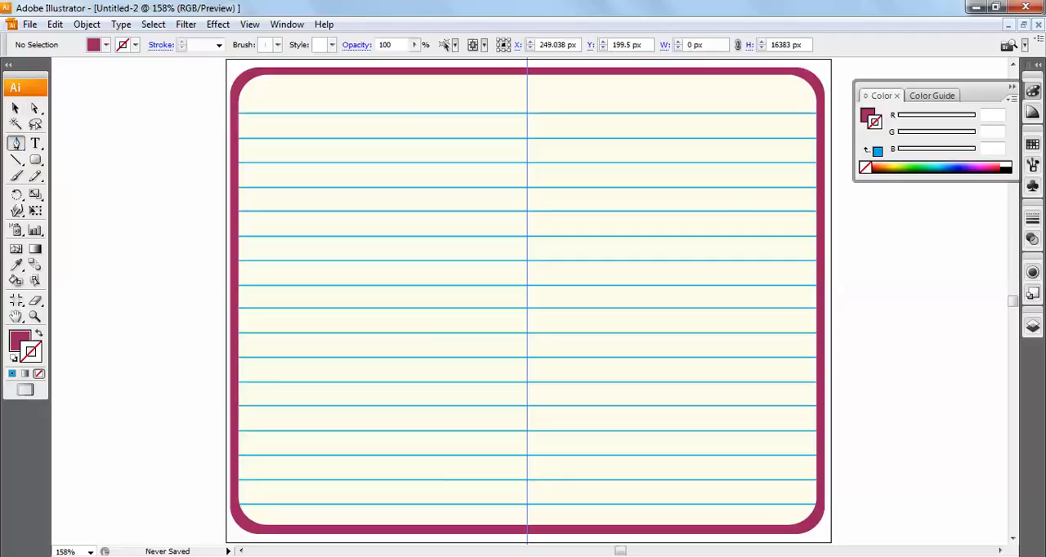
{"action": "left_click", "coordinate": [160, 92]}
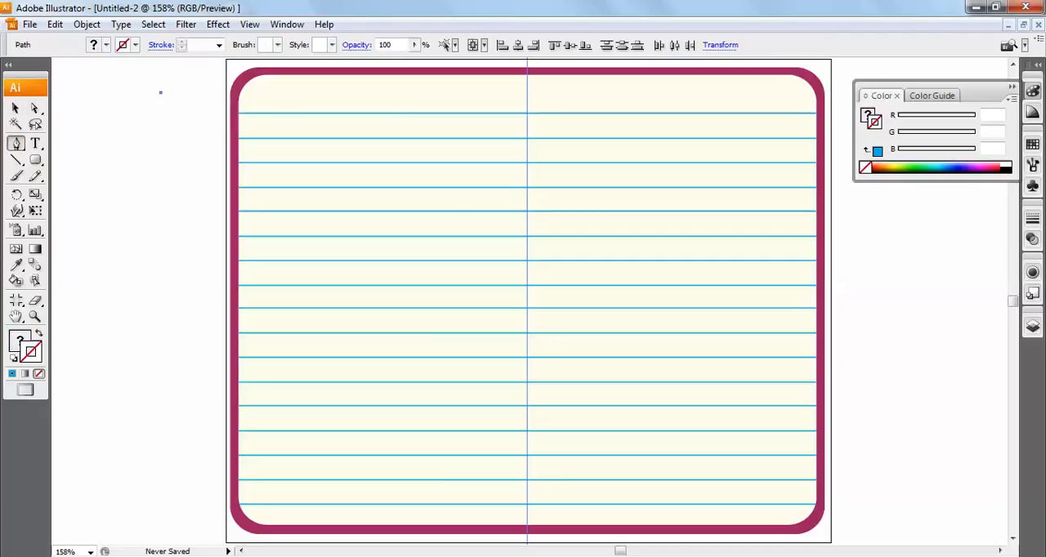
{"action": "left_click", "coordinate": [161, 516], "text": "shift"}
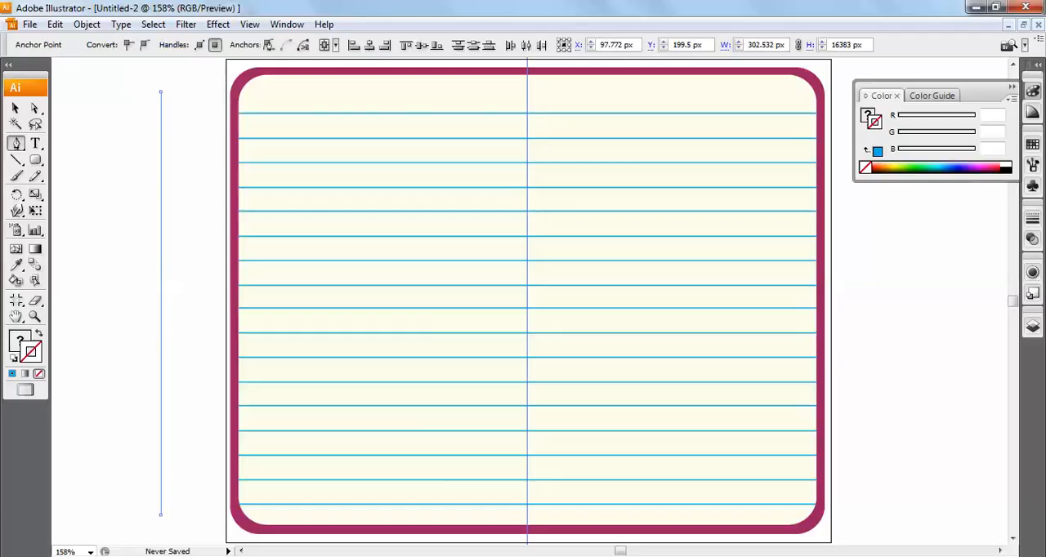
Nudge the vertical guide a short distance to the right of the card's center
{"action": "left_click", "coordinate": [15, 107]}
{"action": "key", "text": "Right"}
{"action": "key", "text": "Right"}
{"action": "key", "text": "Right"}
{"action": "key", "text": "Right"}
{"action": "key", "text": "Right"}
{"action": "key", "text": "Right"}
{"action": "key", "text": "Right"}
{"action": "key", "text": "Right"}
{"action": "key", "text": "Right"}
{"action": "key", "text": "Right"}
{"action": "key", "text": "Right"}
{"action": "key", "text": "Right"}
{"action": "key", "text": "Right"}
{"action": "key", "text": "Right"}
{"action": "key", "text": "Right"}
{"action": "key", "text": "Right"}
{"action": "key", "text": "Right"}
{"action": "key", "text": "Right"}
{"action": "key", "text": "Right"}
{"action": "key", "text": "Right"}
{"action": "key", "text": "Right"}
{"action": "key", "text": "Right"}
{"action": "key", "text": "Right"}
{"action": "key", "text": "Right"}
{"action": "key", "text": "Left"}
{"action": "key", "text": "Left"}
{"action": "key", "text": "Left"}
{"action": "key", "text": "Left"}
{"action": "key", "text": "Left"}
{"action": "key", "text": "Left"}
{"action": "key", "text": "Left"}
{"action": "key", "text": "Left"}
{"action": "key", "text": "Left"}
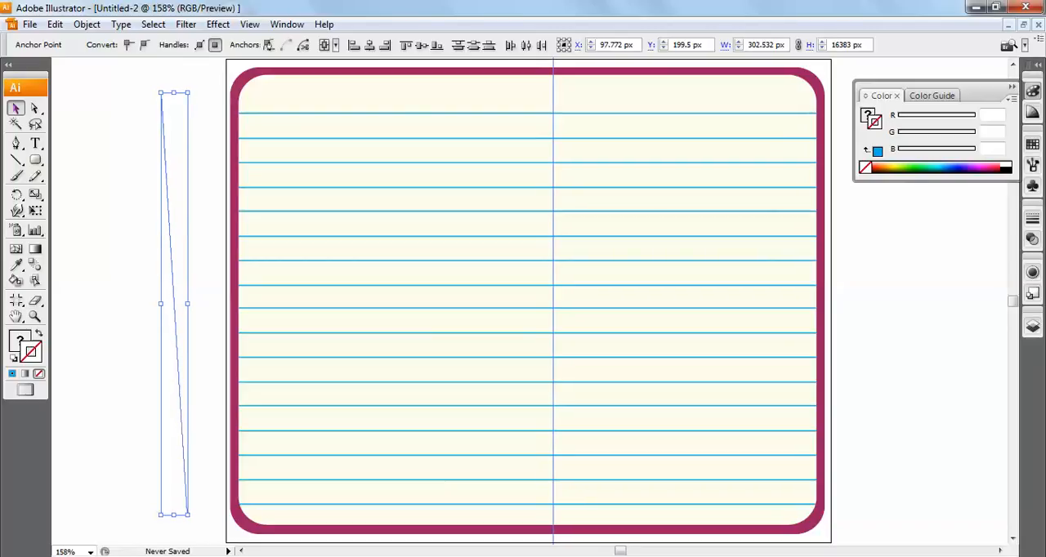
Delete the skewed line outside the artboard's left edge
{"action": "left_click", "coordinate": [147, 85]}
{"action": "left_click_drag", "start_coordinate": [147, 85], "coordinate": [194, 534]}
{"action": "key", "text": "Delete"}
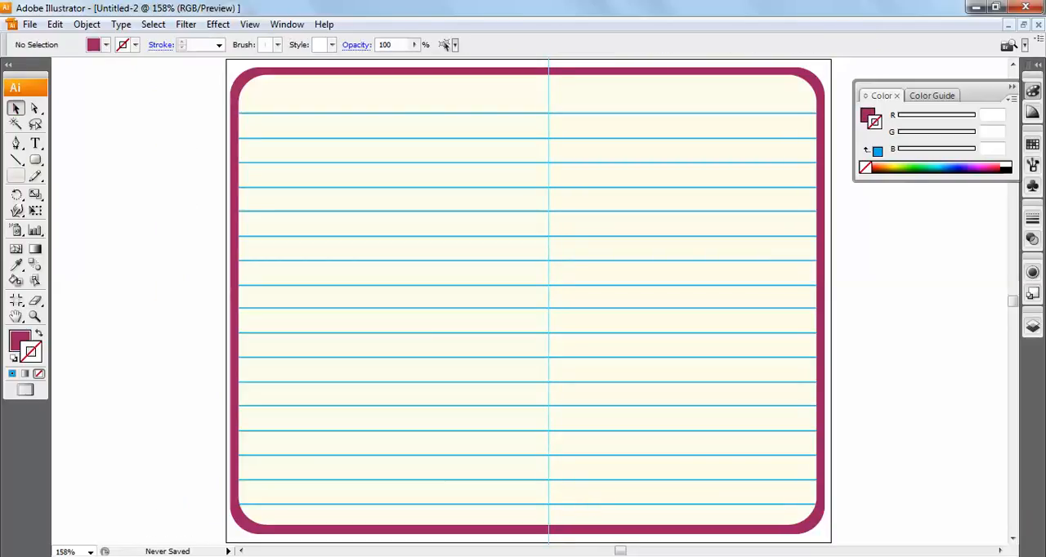
Draw a vertical line outside the artboard and move it onto the card right of the guide, at about X 295 px
{"action": "left_click", "coordinate": [16, 143]}
{"action": "left_click", "coordinate": [182, 90]}
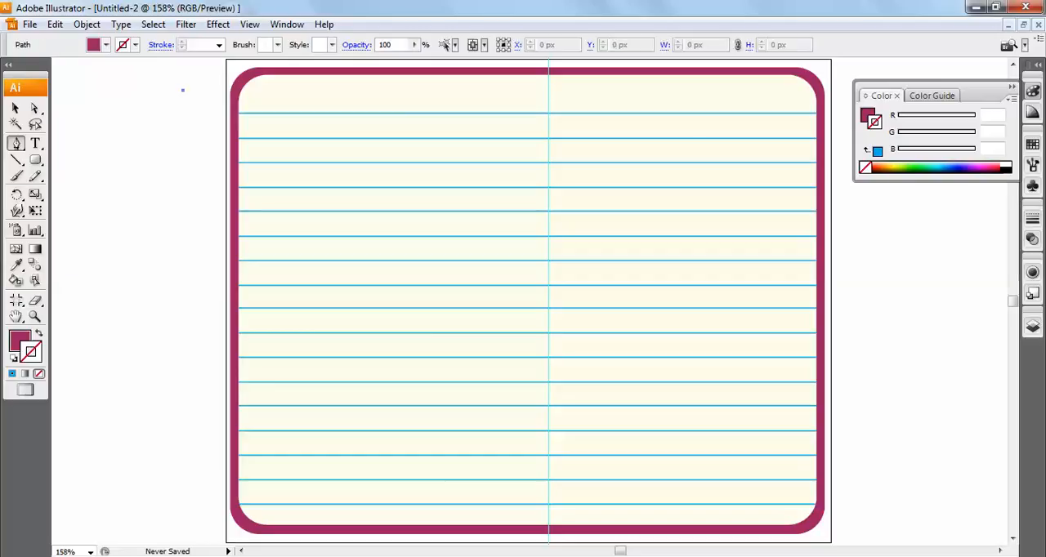
{"action": "left_click", "coordinate": [182, 505], "text": "shift"}
{"action": "left_click", "coordinate": [15, 108]}
{"action": "key", "text": "ctrl+shift+a"}
{"action": "left_click_drag", "start_coordinate": [182, 297], "coordinate": [581, 306]}
Stretch the vertical line to the cream panel's top and bottom edges, about 373 px tall
{"action": "left_click_drag", "start_coordinate": [581, 100], "coordinate": [582, 76]}
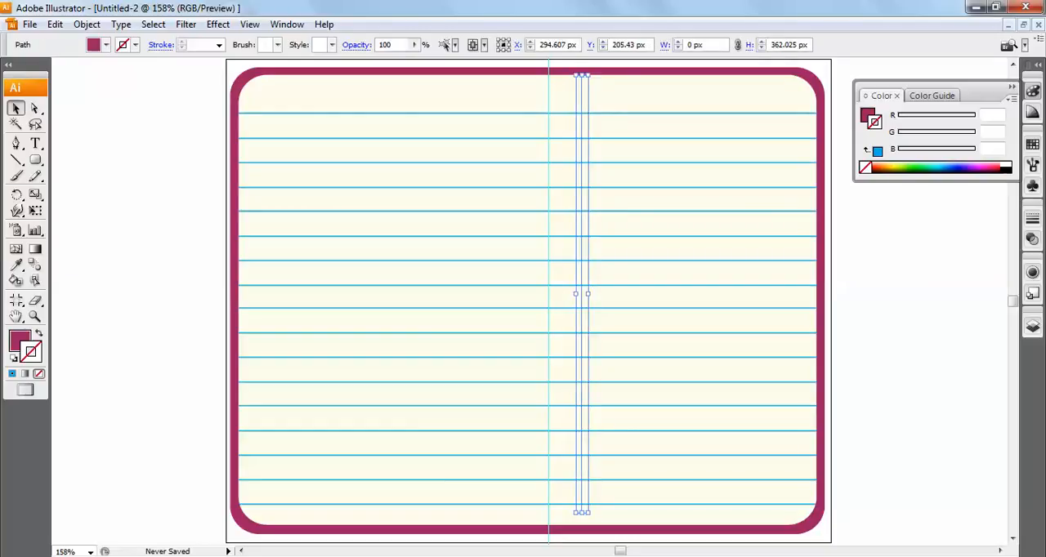
{"action": "left_click", "coordinate": [582, 518]}
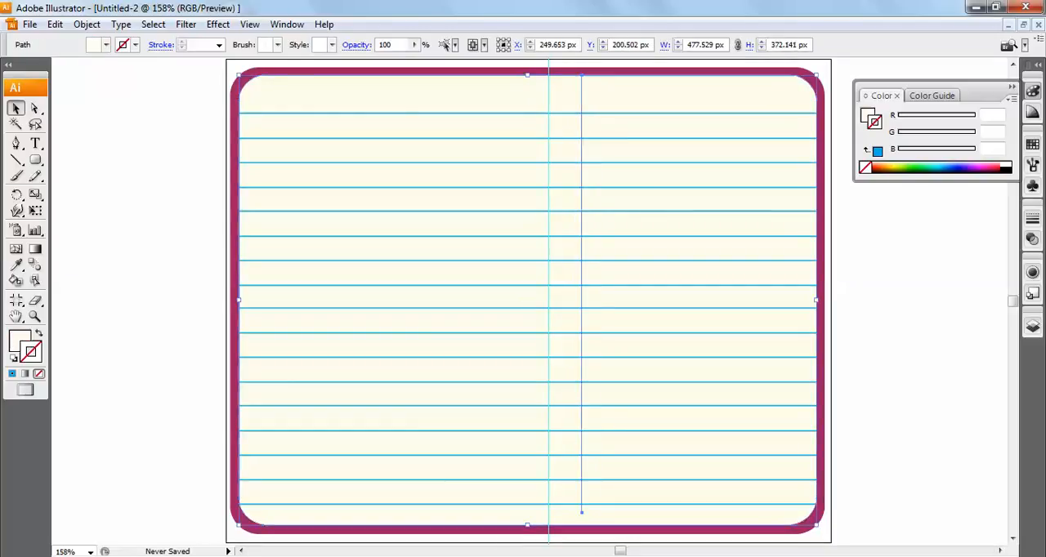
{"action": "left_click", "coordinate": [581, 509]}
{"action": "left_click_drag", "start_coordinate": [581, 513], "coordinate": [582, 525]}
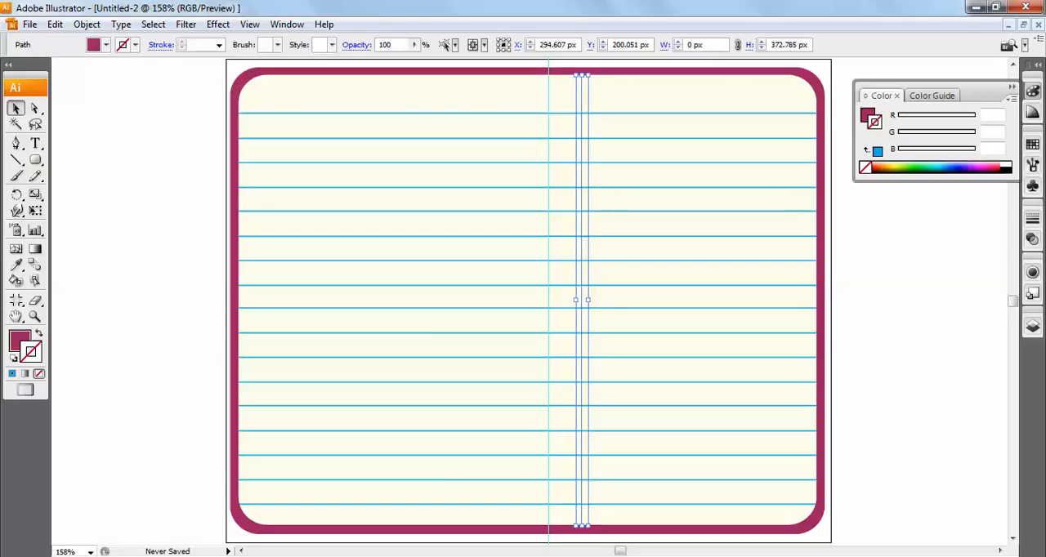
Give the vertical line a pure red stroke (RGB 255, 0, 0) and no fill
{"action": "key", "text": "ctrl+plus"}
{"action": "key", "text": "ctrl+plus"}
{"action": "key", "text": "ctrl+plus"}
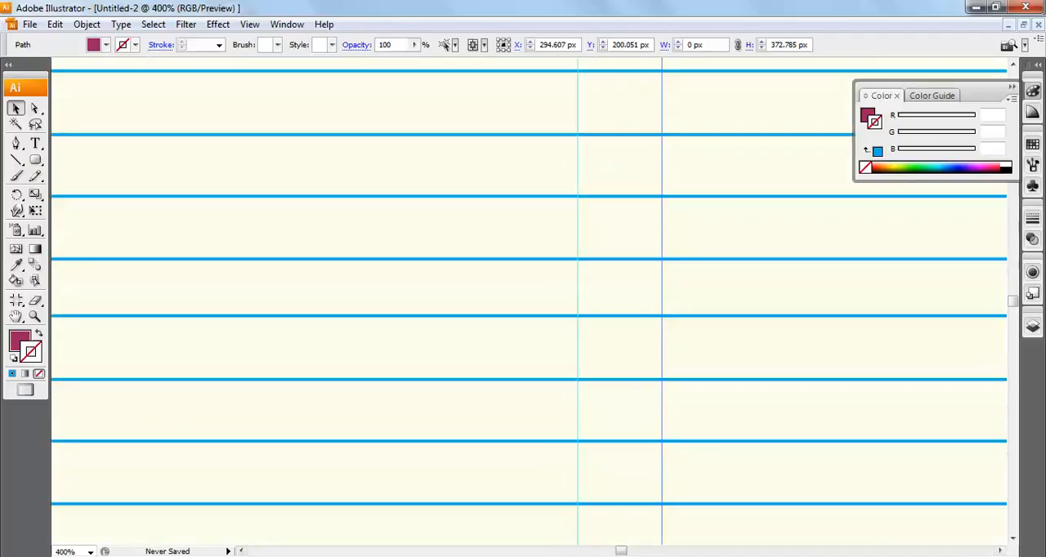
{"action": "left_click_drag", "start_coordinate": [661, 277], "coordinate": [380, 335]}
{"action": "scroll", "coordinate": [380, 336], "scroll_direction": "up", "scroll_amount": 10}
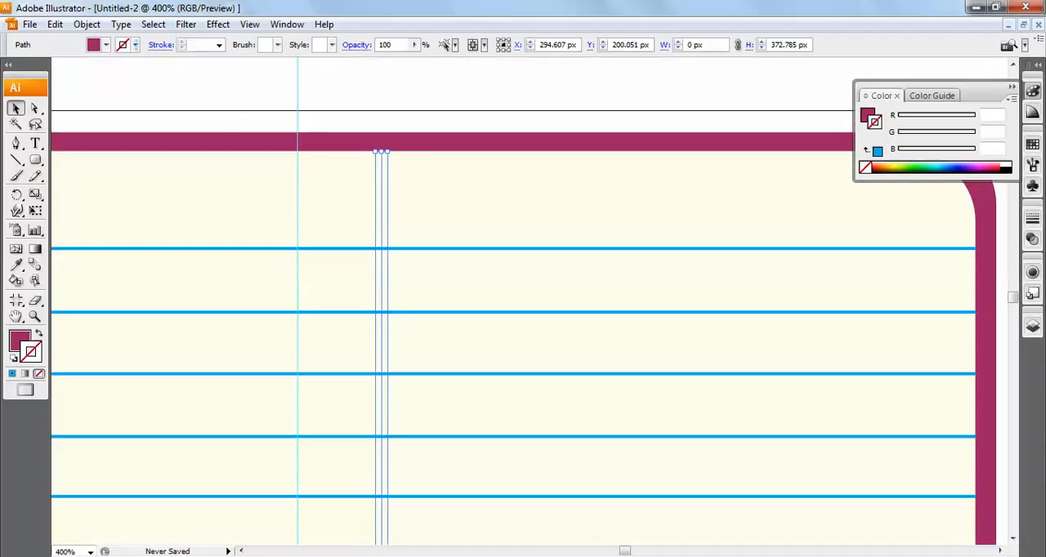
{"action": "left_click", "coordinate": [106, 44]}
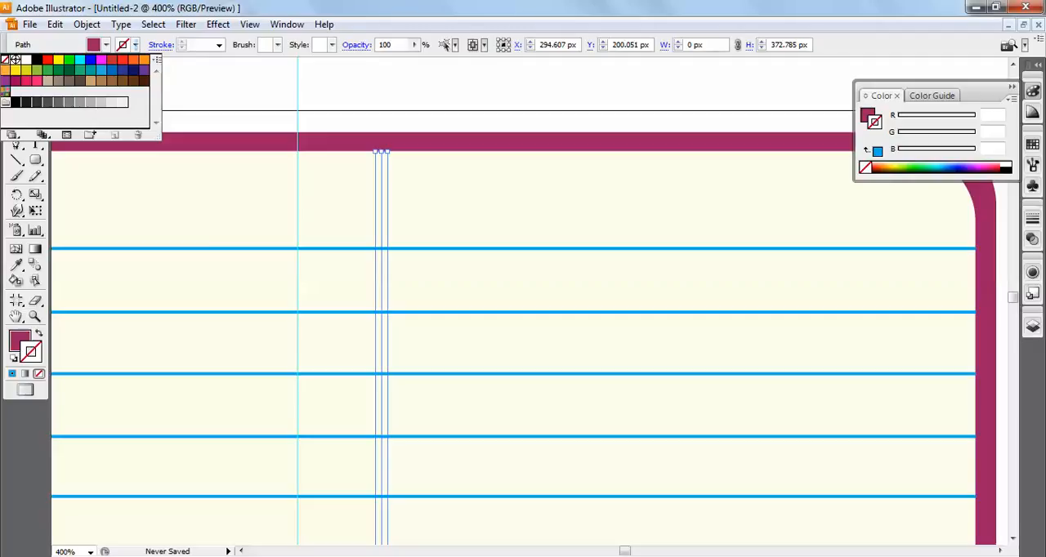
{"action": "left_click", "coordinate": [48, 60]}
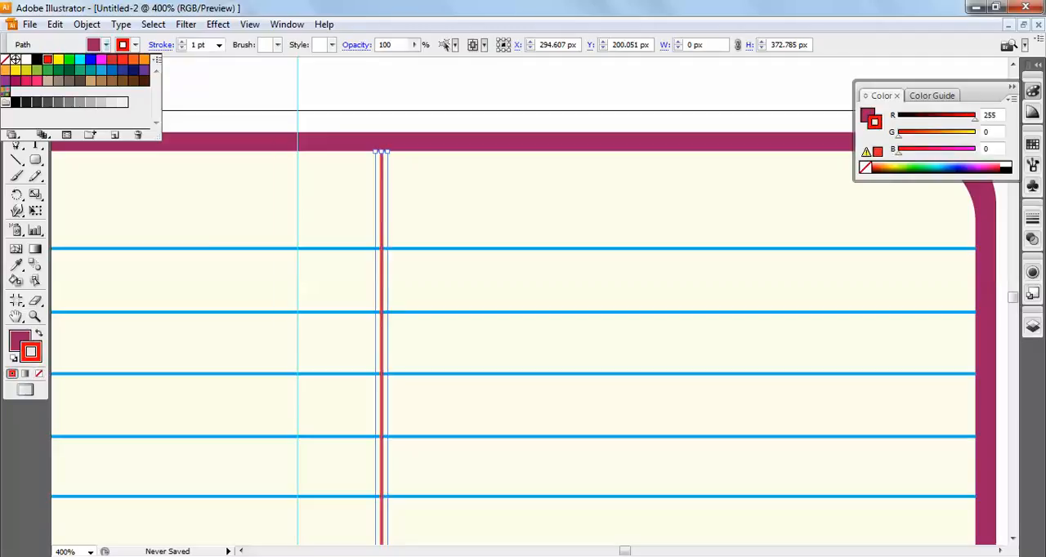
{"action": "left_click", "coordinate": [106, 45]}
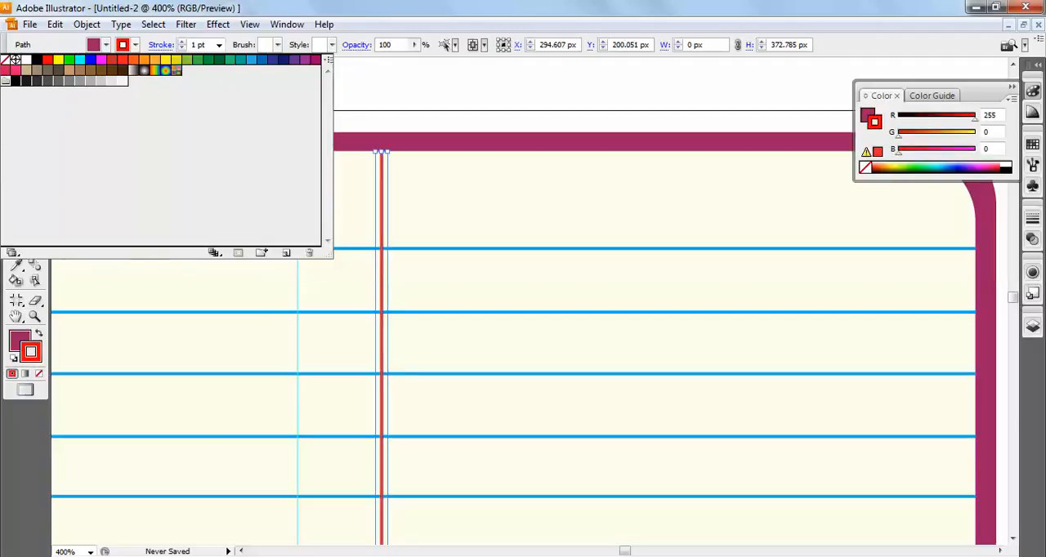
{"action": "left_click", "coordinate": [5, 60]}
{"action": "left_click", "coordinate": [458, 196]}
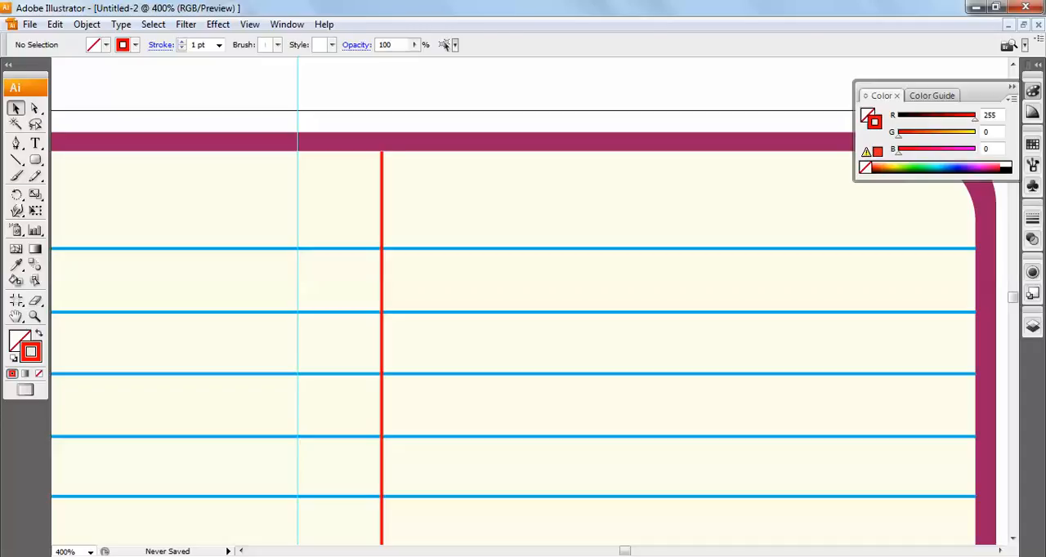
Nudge the red vertical line right to about X 297.4 px
{"action": "left_click", "coordinate": [381, 282]}
{"action": "key", "text": "Right"}
{"action": "key", "text": "Right"}
{"action": "key", "text": "Right"}
{"action": "key", "text": "Right"}
{"action": "key", "text": "Right"}
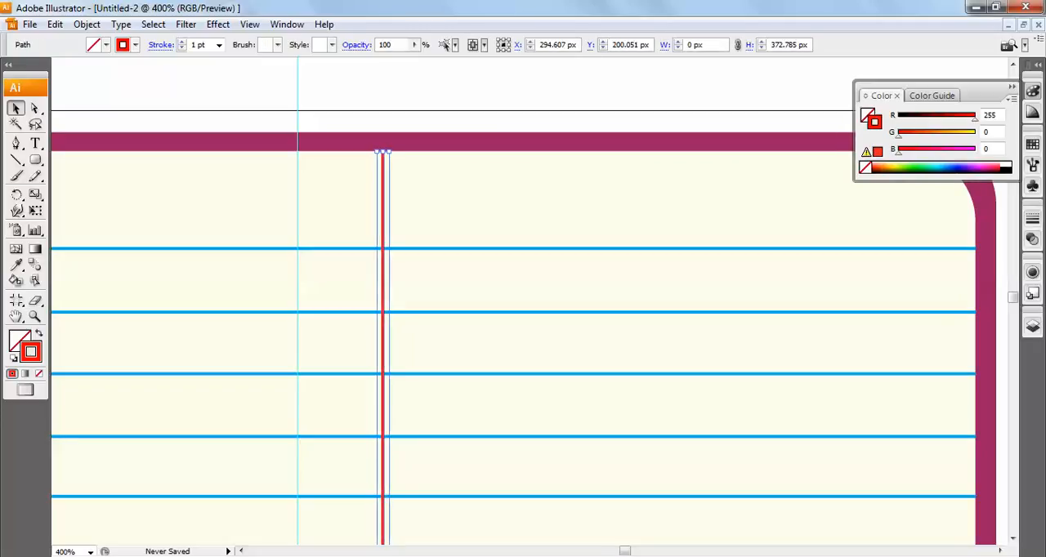
{"action": "key", "text": "Right"}
{"action": "key", "text": "Right"}
{"action": "key", "text": "Right"}
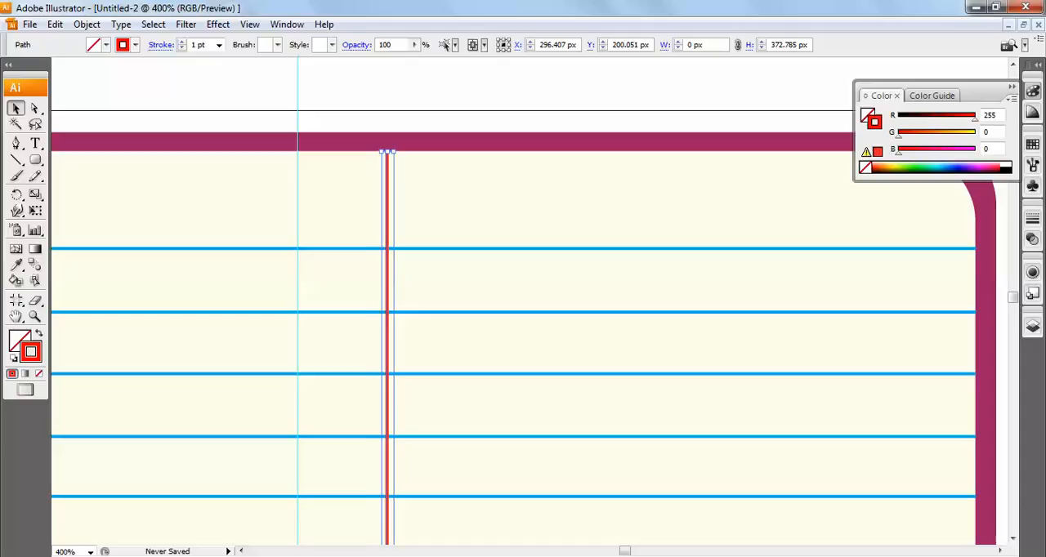
{"action": "key", "text": "Right"}
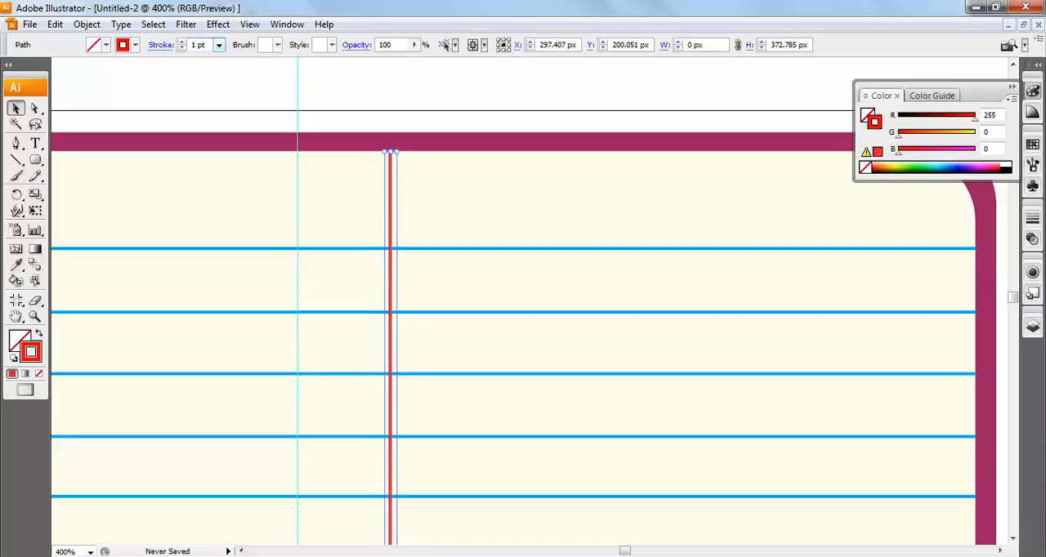
Set the red vertical line's stroke weight to 0.5 pt and clear the selection
{"action": "left_click", "coordinate": [219, 45]}
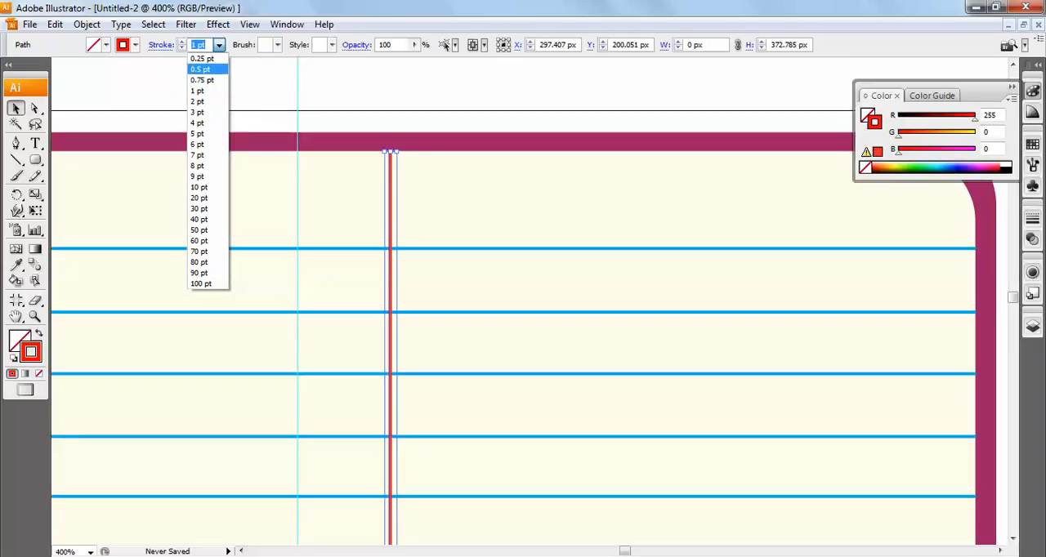
{"action": "left_click", "coordinate": [201, 68]}
{"action": "key", "text": "ctrl+shift+a"}
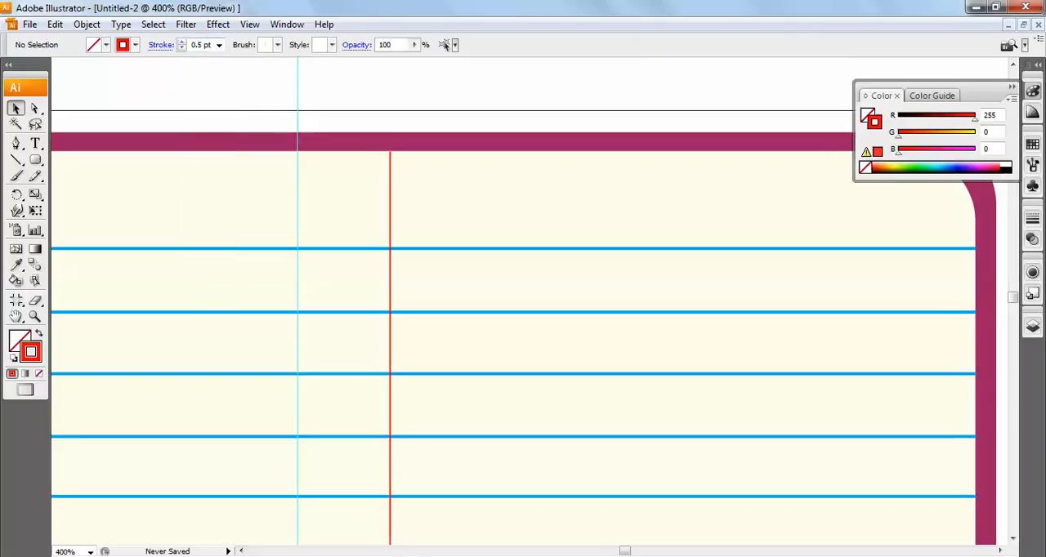
Copy the red vertical line, paste it in front and offset the copy 2 px to the left
{"action": "left_click", "coordinate": [390, 282]}
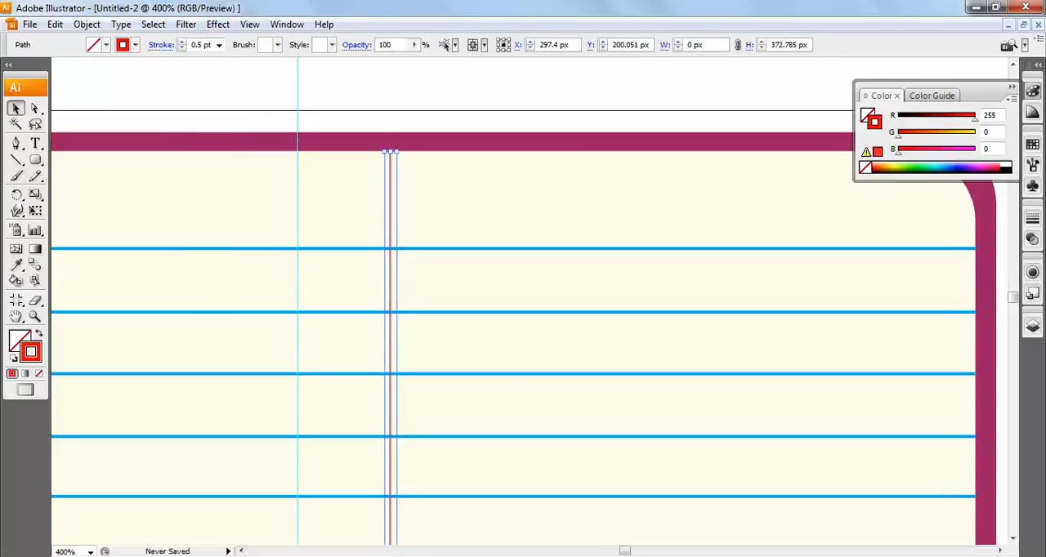
{"action": "left_click", "coordinate": [55, 24]}
{"action": "left_click", "coordinate": [82, 98]}
{"action": "left_click", "coordinate": [55, 24]}
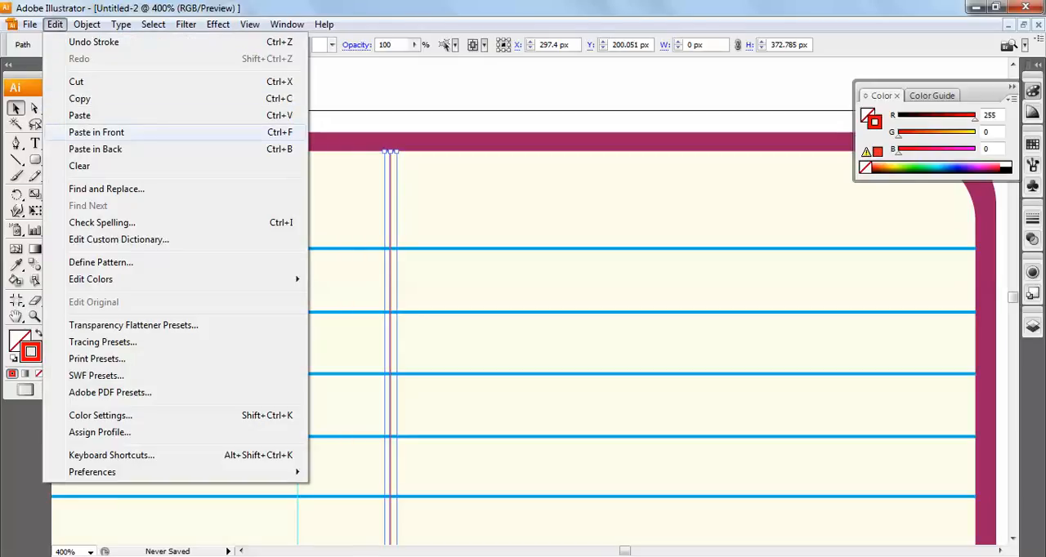
{"action": "left_click", "coordinate": [82, 133]}
{"action": "key", "text": "Left"}
{"action": "key", "text": "Left"}
{"action": "key", "text": "Left"}
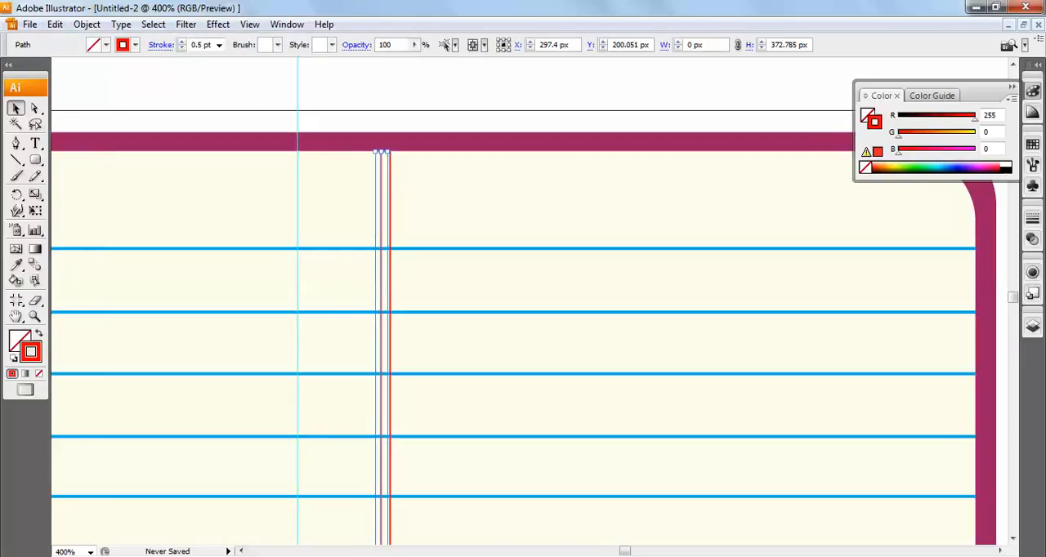
{"action": "key", "text": "Right"}
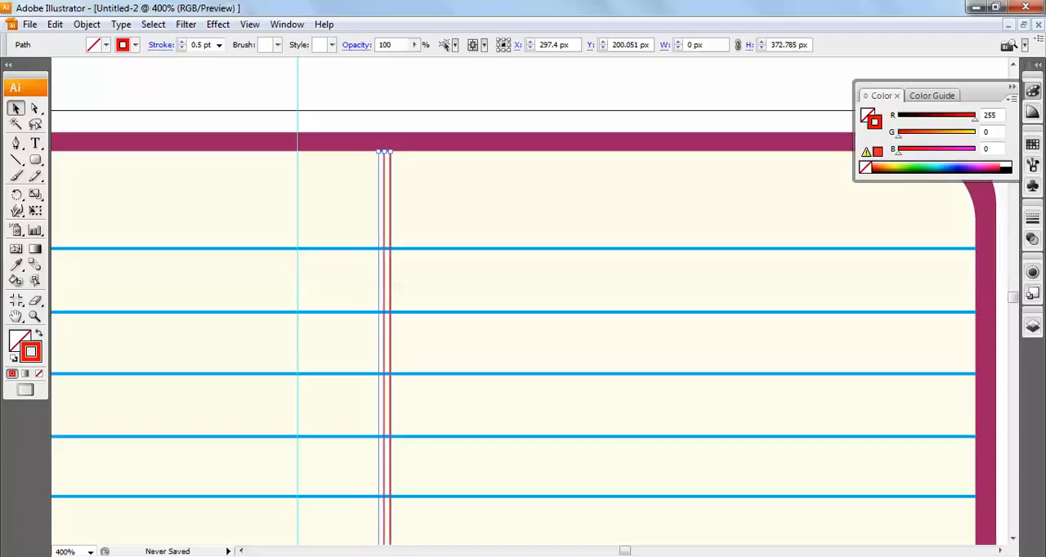
{"action": "key", "text": "ctrl+shift+a"}
{"action": "scroll", "coordinate": [523, 311], "scroll_direction": "down", "scroll_amount": 5}
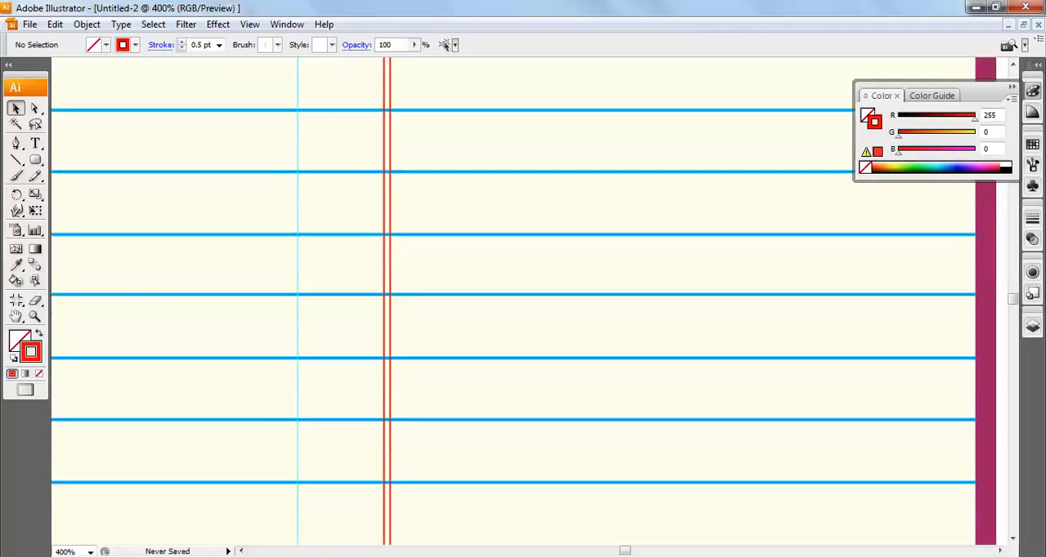
{"action": "scroll", "coordinate": [523, 311], "scroll_direction": "down", "scroll_amount": 3}
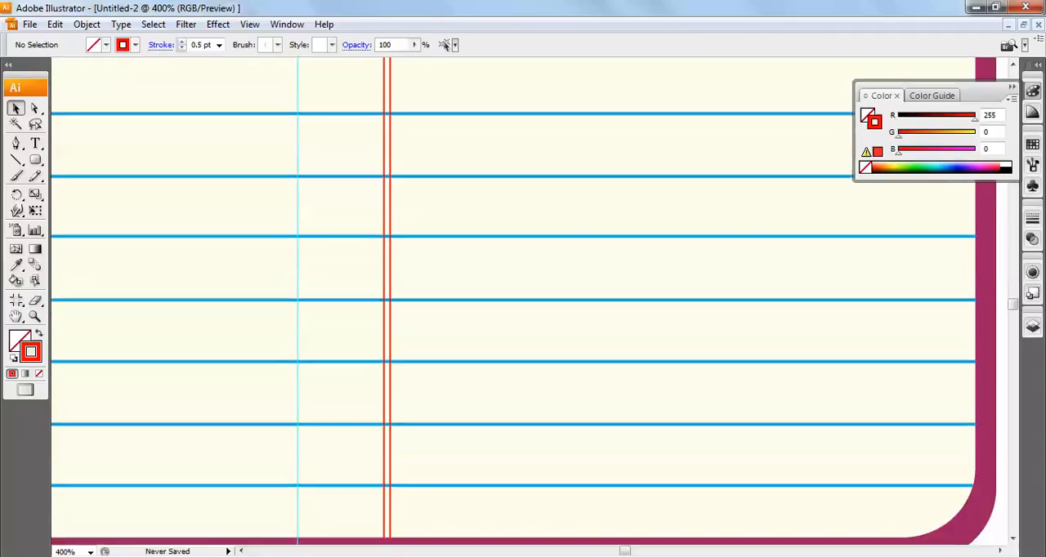
{"action": "left_click", "coordinate": [388, 310]}
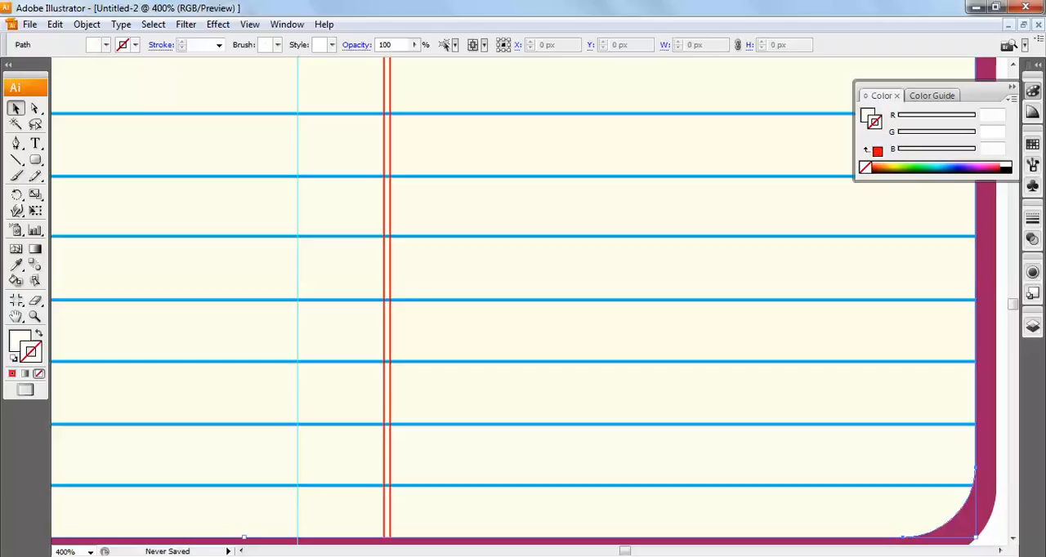
{"action": "left_click", "coordinate": [391, 311]}
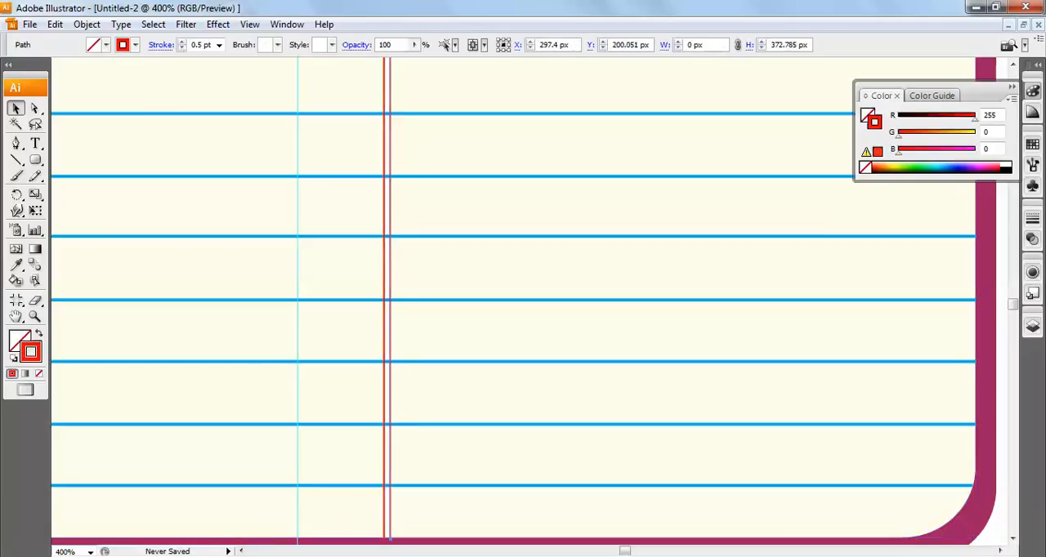
{"action": "left_click", "coordinate": [384, 311], "text": "ctrl"}
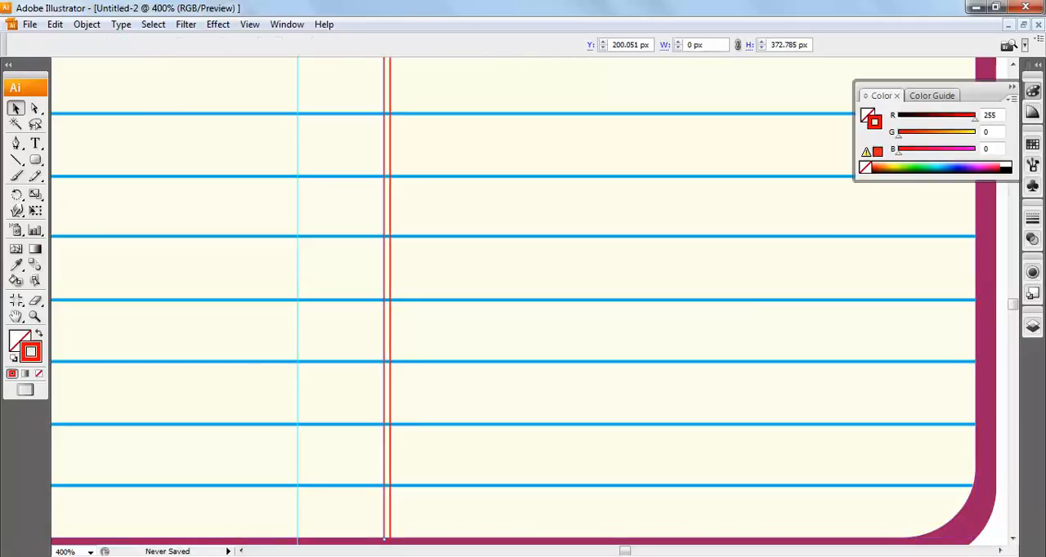
{"action": "left_click_drag", "start_coordinate": [384, 539], "coordinate": [379, 539]}
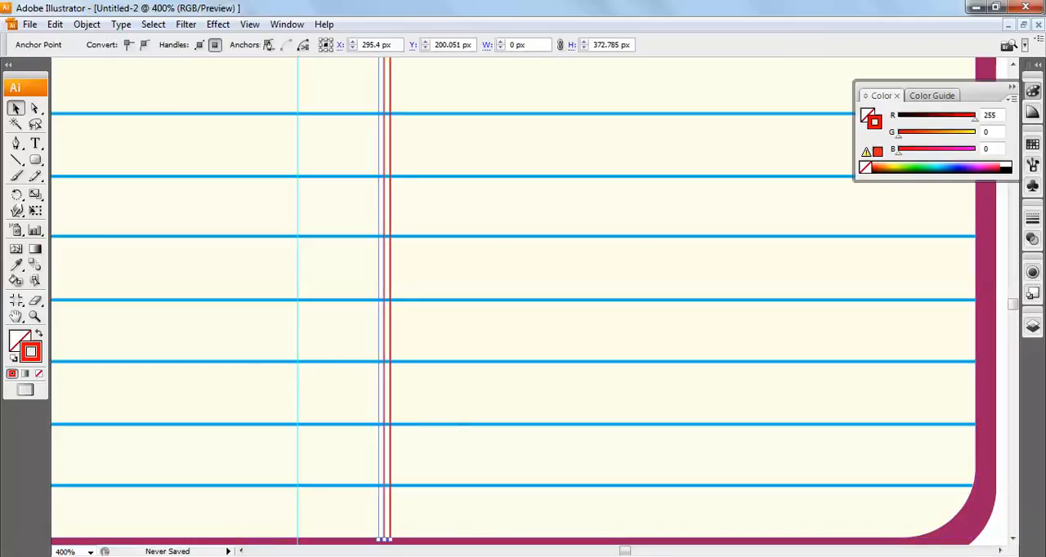
{"action": "left_click", "coordinate": [390, 310], "text": "shift"}
{"action": "scroll", "coordinate": [391, 310], "scroll_direction": "down", "scroll_amount": 8}
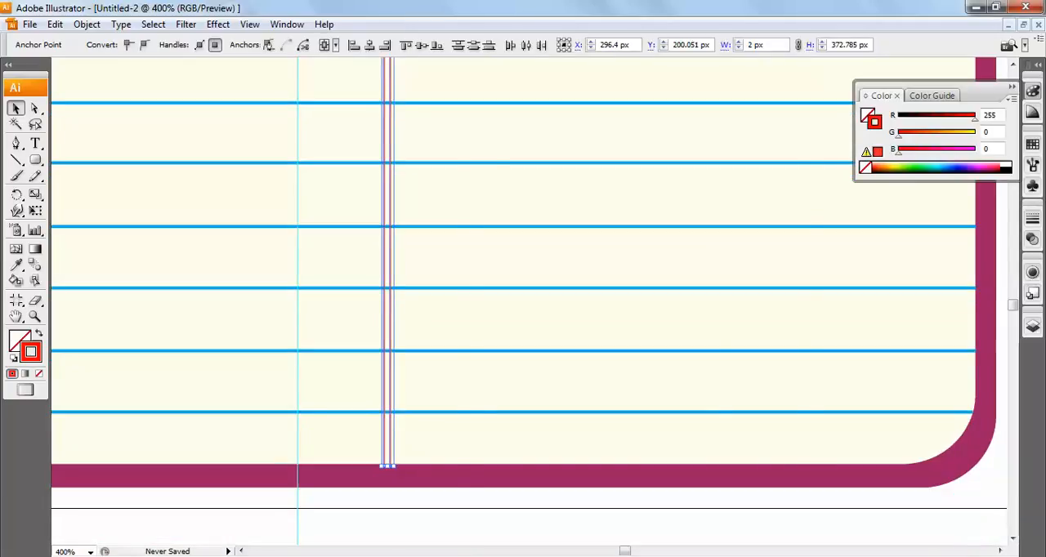
{"action": "key", "text": "ctrl+shift+a"}
{"action": "left_click", "coordinate": [391, 246]}
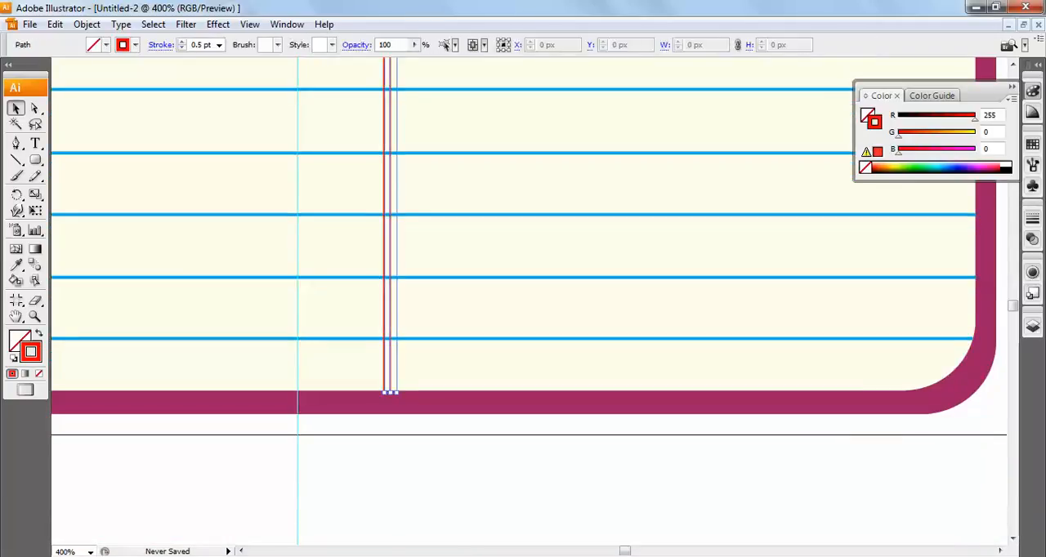
{"action": "left_click_drag", "start_coordinate": [406, 413], "coordinate": [358, 351]}
{"action": "left_click", "coordinate": [417, 482]}
{"action": "left_click", "coordinate": [458, 365]}
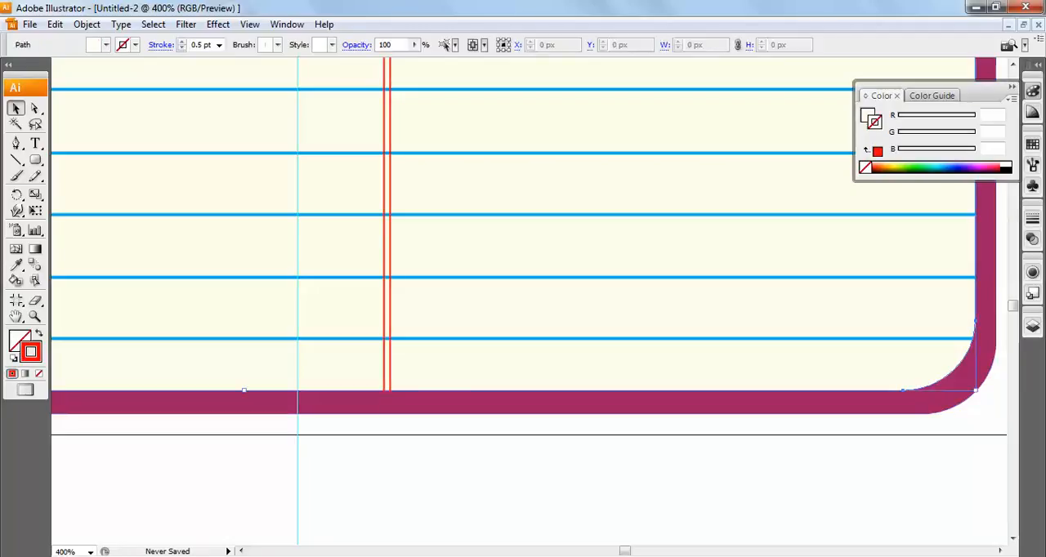
Select both thin red vertical lines and group them
{"action": "left_click", "coordinate": [390, 365]}
{"action": "left_click", "coordinate": [384, 365], "text": "shift"}
{"action": "scroll", "coordinate": [387, 338], "scroll_direction": "up", "scroll_amount": 5}
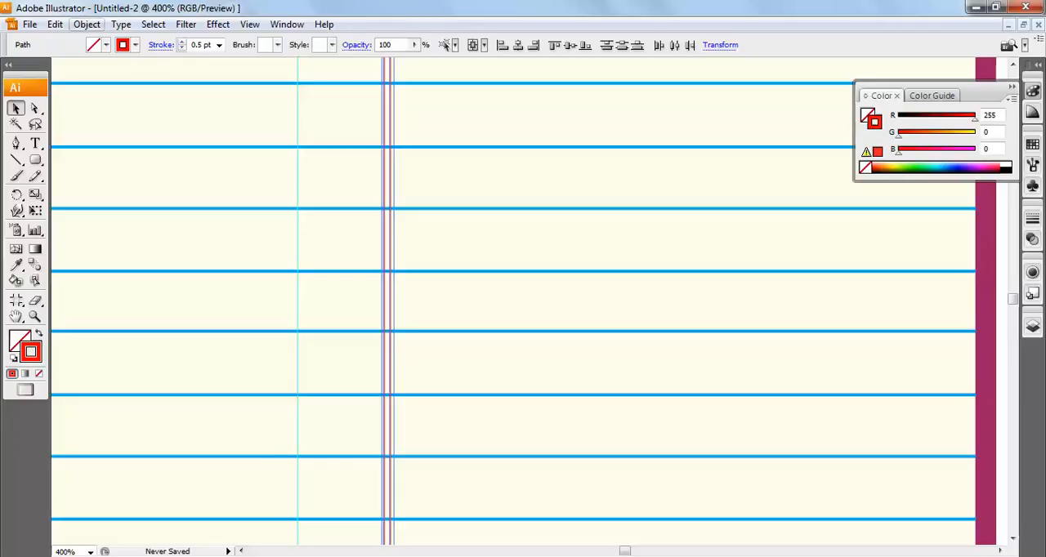
{"action": "left_click", "coordinate": [87, 25]}
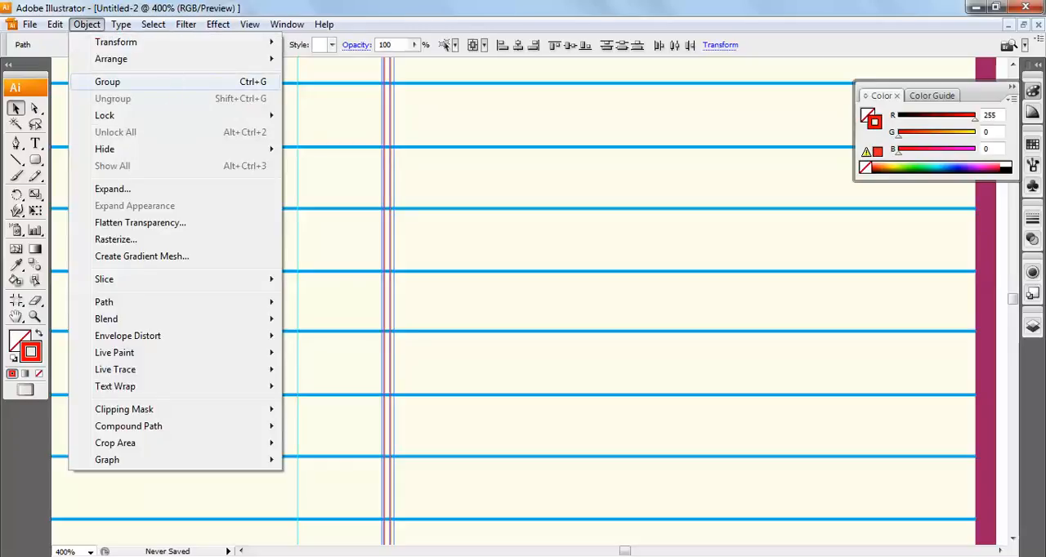
{"action": "left_click", "coordinate": [108, 81]}
{"action": "key", "text": "ctrl+0"}
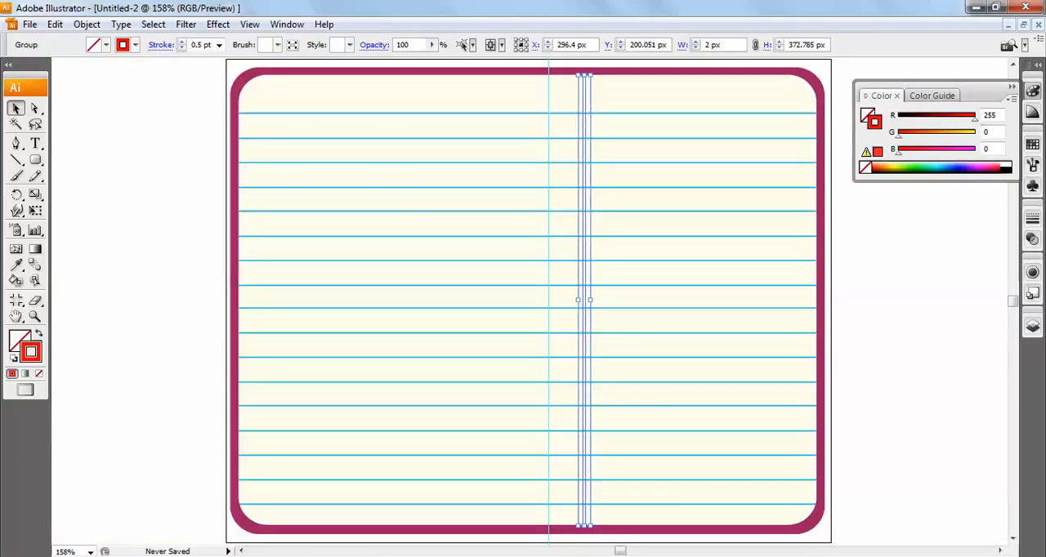
Copy the grouped pair of red lines and paste the copy in front
{"action": "left_click", "coordinate": [55, 23]}
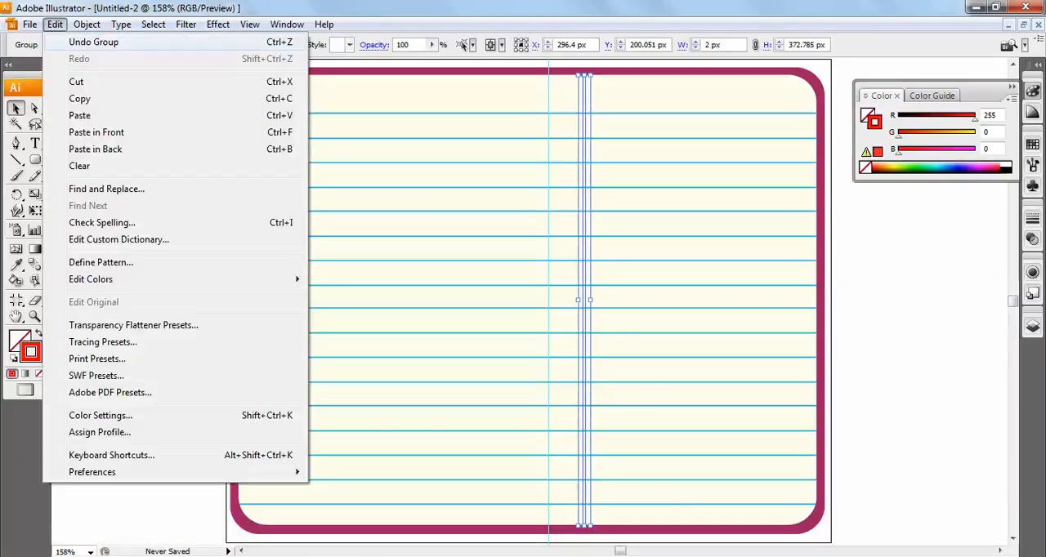
{"action": "left_click", "coordinate": [79, 98]}
{"action": "left_click", "coordinate": [54, 24]}
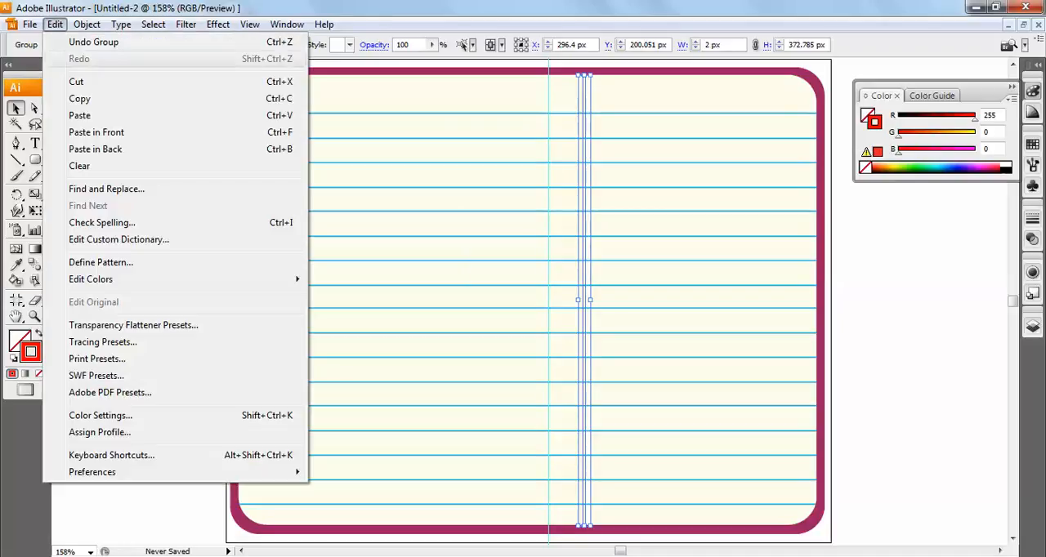
{"action": "left_click", "coordinate": [97, 133]}
Nudge the pasted red line pair left to a margin position near the panel's left edge and clear the selection
{"action": "key", "text": "Left"}
{"action": "key", "text": "Left"}
{"action": "key", "text": "Left"}
{"action": "key", "text": "Left"}
{"action": "key", "text": "Left"}
{"action": "key", "text": "Left"}
{"action": "key", "text": "Left"}
{"action": "key", "text": "Left"}
{"action": "key", "text": "Left"}
{"action": "key", "text": "Left"}
{"action": "key", "text": "Left"}
{"action": "key", "text": "Left"}
{"action": "key", "text": "Left"}
{"action": "key", "text": "Left"}
{"action": "key", "text": "Left"}
{"action": "key", "text": "Left"}
{"action": "key", "text": "Left"}
{"action": "key", "text": "Left"}
{"action": "key", "text": "Left"}
{"action": "key", "text": "Left"}
{"action": "key", "text": "Left"}
{"action": "key", "text": "Left"}
{"action": "key", "text": "Left"}
{"action": "key", "text": "Left"}
{"action": "key", "text": "Left"}
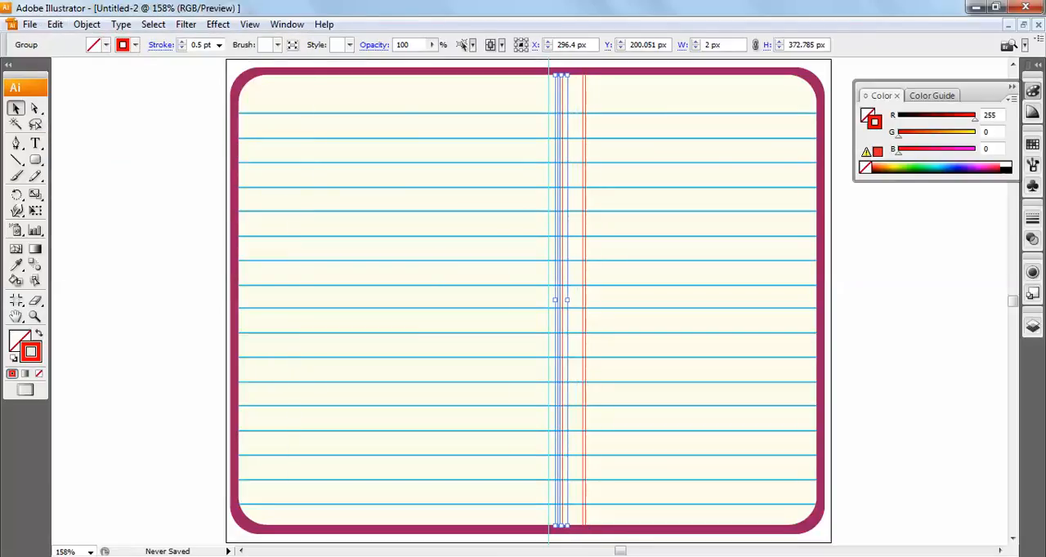
{"action": "key", "text": "Left"}
{"action": "key", "text": "Left"}
{"action": "key", "text": "Left"}
{"action": "key", "text": "Left"}
{"action": "key", "text": "Left"}
{"action": "key", "text": "Left"}
{"action": "key", "text": "Left"}
{"action": "key", "text": "Left"}
{"action": "key", "text": "Left"}
{"action": "key", "text": "Left"}
{"action": "key", "text": "Left"}
{"action": "key", "text": "Left"}
{"action": "key", "text": "Left"}
{"action": "key", "text": "Left"}
{"action": "key", "text": "Left"}
{"action": "key", "text": "Left"}
{"action": "key", "text": "Left"}
{"action": "key", "text": "Left"}
{"action": "key", "text": "Left"}
{"action": "key", "text": "Left"}
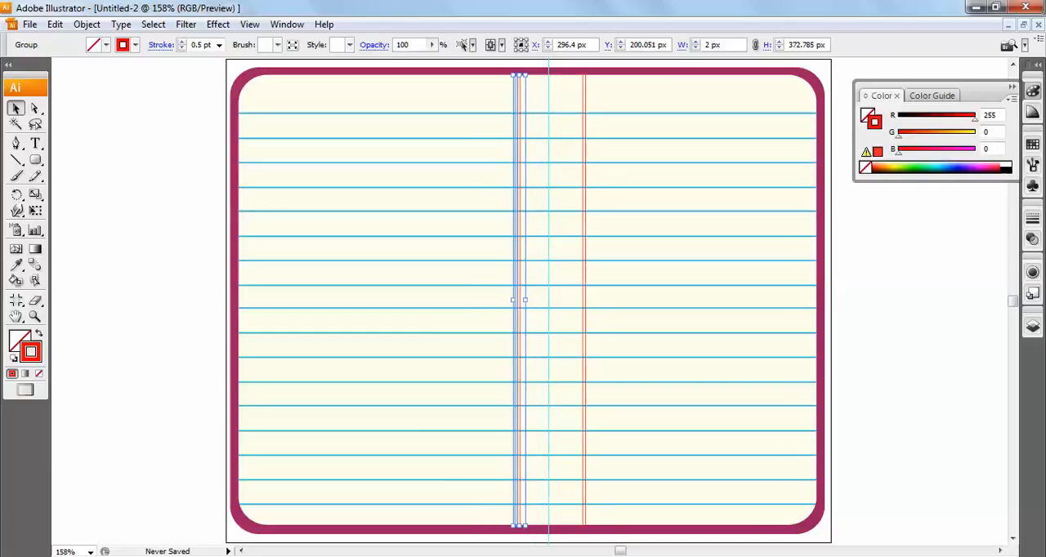
{"action": "key", "text": "Left"}
{"action": "key", "text": "Left"}
{"action": "key", "text": "Left"}
{"action": "key", "text": "Left"}
{"action": "key", "text": "Left"}
{"action": "key", "text": "Left"}
{"action": "key", "text": "Left"}
{"action": "key", "text": "Left"}
{"action": "key", "text": "Left"}
{"action": "key", "text": "Left"}
{"action": "key", "text": "Left"}
{"action": "key", "text": "Left"}
{"action": "key", "text": "Left"}
{"action": "key", "text": "Left"}
{"action": "key", "text": "Left"}
{"action": "key", "text": "Left"}
{"action": "key", "text": "Left"}
{"action": "key", "text": "Left"}
{"action": "key", "text": "Left"}
{"action": "key", "text": "Left"}
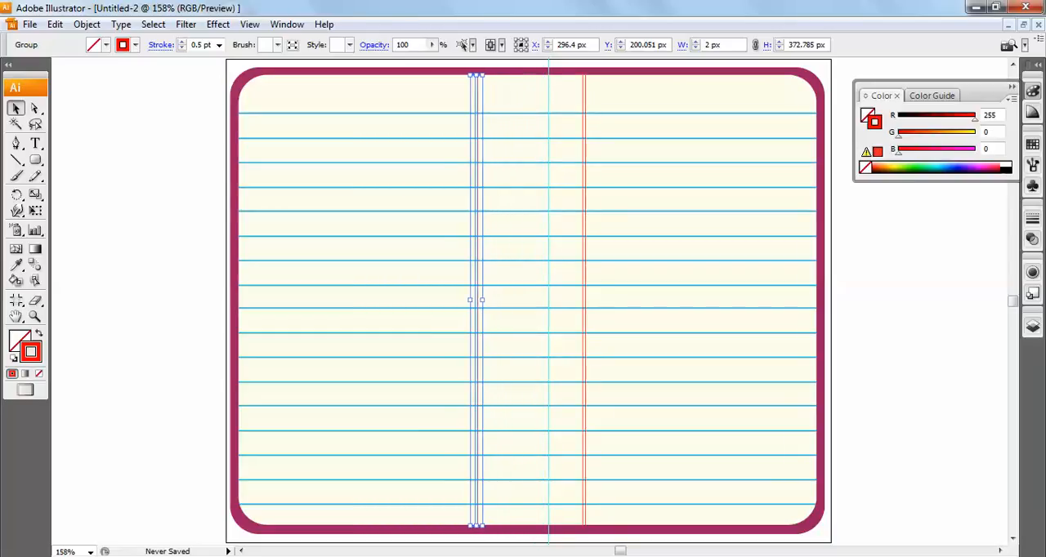
{"action": "key", "text": "Left"}
{"action": "key", "text": "Left"}
{"action": "key", "text": "Left"}
{"action": "key", "text": "Left"}
{"action": "key", "text": "Left"}
{"action": "key", "text": "Left"}
{"action": "key", "text": "Left"}
{"action": "key", "text": "Left"}
{"action": "key", "text": "Left"}
{"action": "key", "text": "Left"}
{"action": "key", "text": "Left"}
{"action": "key", "text": "Left"}
{"action": "key", "text": "Left"}
{"action": "key", "text": "Left"}
{"action": "key", "text": "Left"}
{"action": "key", "text": "Left"}
{"action": "key", "text": "Left"}
{"action": "key", "text": "Left"}
{"action": "key", "text": "Left"}
{"action": "key", "text": "Left"}
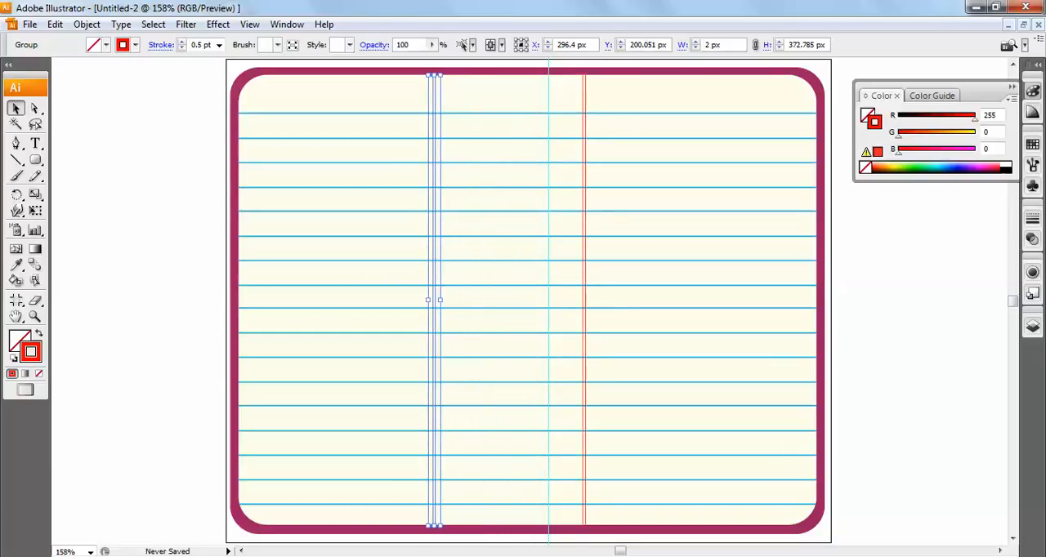
{"action": "key", "text": "Left"}
{"action": "key", "text": "Left"}
{"action": "key", "text": "Left"}
{"action": "key", "text": "Left"}
{"action": "key", "text": "Left"}
{"action": "key", "text": "Left"}
{"action": "key", "text": "Left"}
{"action": "key", "text": "Left"}
{"action": "key", "text": "Left"}
{"action": "key", "text": "Left"}
{"action": "key", "text": "Left"}
{"action": "key", "text": "Left"}
{"action": "key", "text": "Left"}
{"action": "key", "text": "Left"}
{"action": "key", "text": "Left"}
{"action": "key", "text": "Left"}
{"action": "key", "text": "Left"}
{"action": "key", "text": "Left"}
{"action": "key", "text": "Left"}
{"action": "key", "text": "Left"}
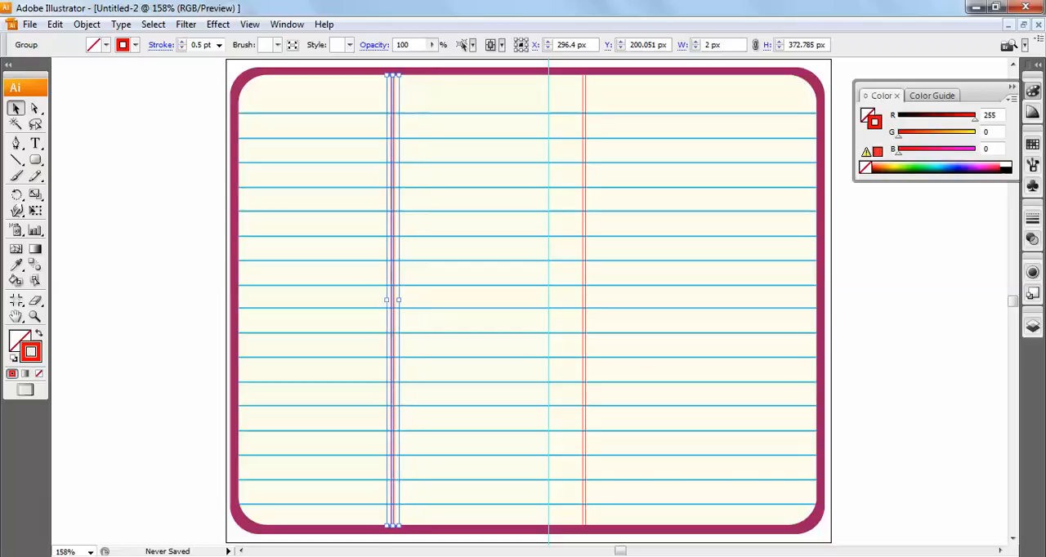
{"action": "key", "text": "Left"}
{"action": "key", "text": "Left"}
{"action": "key", "text": "Left"}
{"action": "key", "text": "Left"}
{"action": "key", "text": "Left"}
{"action": "key", "text": "Left"}
{"action": "key", "text": "Left"}
{"action": "key", "text": "Left"}
{"action": "key", "text": "Left"}
{"action": "key", "text": "Left"}
{"action": "key", "text": "Left"}
{"action": "key", "text": "Left"}
{"action": "key", "text": "Left"}
{"action": "key", "text": "Left"}
{"action": "key", "text": "Left"}
{"action": "key", "text": "Left"}
{"action": "key", "text": "Left"}
{"action": "key", "text": "Left"}
{"action": "key", "text": "Left"}
{"action": "key", "text": "Left"}
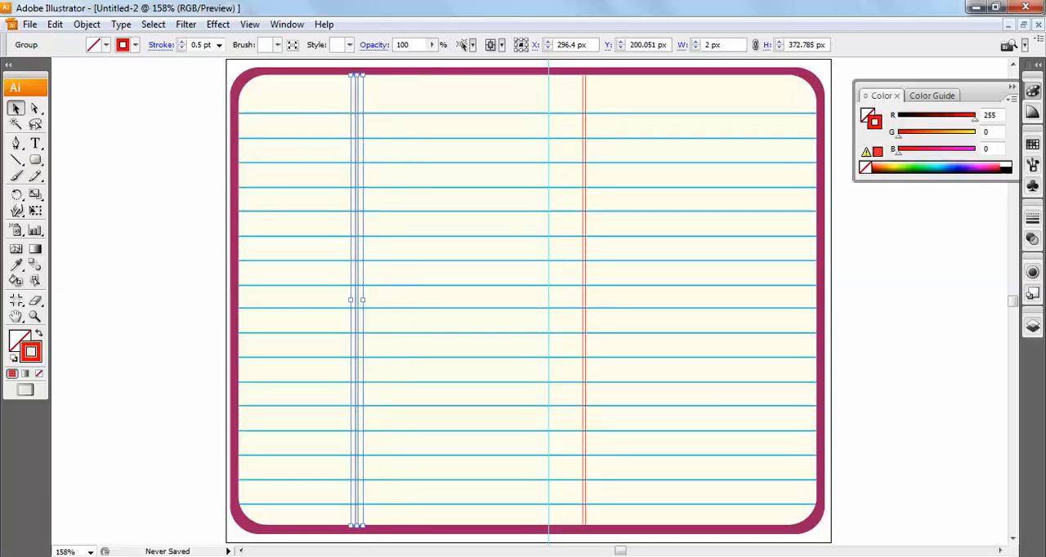
{"action": "key", "text": "Left"}
{"action": "key", "text": "Left"}
{"action": "key", "text": "Left"}
{"action": "key", "text": "Left"}
{"action": "key", "text": "Left"}
{"action": "key", "text": "Left"}
{"action": "key", "text": "Left"}
{"action": "key", "text": "Left"}
{"action": "key", "text": "Left"}
{"action": "key", "text": "Left"}
{"action": "key", "text": "Left"}
{"action": "key", "text": "Left"}
{"action": "key", "text": "Left"}
{"action": "key", "text": "Left"}
{"action": "key", "text": "Left"}
{"action": "key", "text": "Left"}
{"action": "key", "text": "Left"}
{"action": "key", "text": "Left"}
{"action": "key", "text": "Left"}
{"action": "key", "text": "Left"}
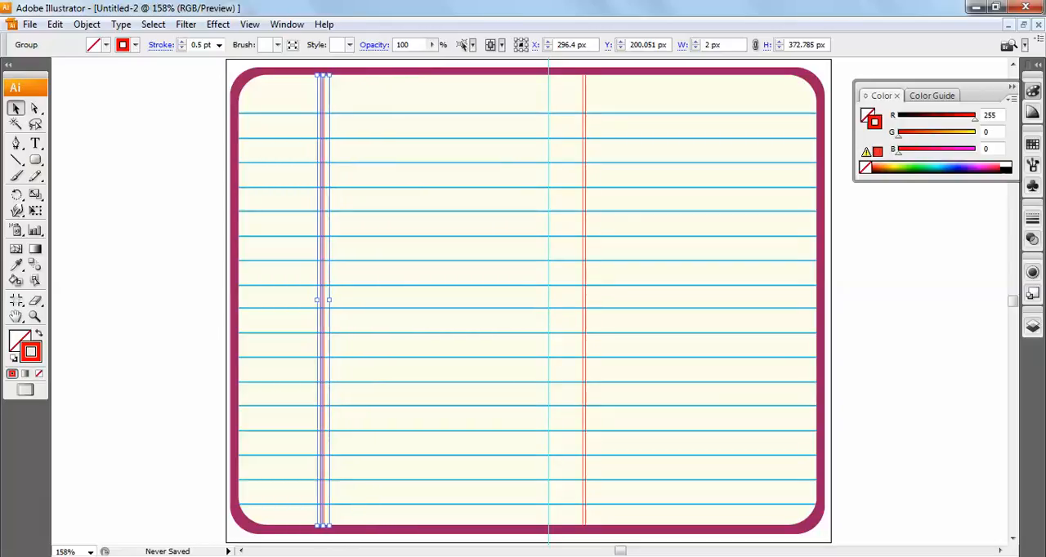
{"action": "key", "text": "Left"}
{"action": "key", "text": "Left"}
{"action": "key", "text": "Left"}
{"action": "key", "text": "Left"}
{"action": "key", "text": "Left"}
{"action": "key", "text": "Left"}
{"action": "key", "text": "Left"}
{"action": "key", "text": "Left"}
{"action": "key", "text": "Left"}
{"action": "key", "text": "Left"}
{"action": "key", "text": "Left"}
{"action": "key", "text": "Left"}
{"action": "key", "text": "Left"}
{"action": "key", "text": "Left"}
{"action": "key", "text": "Left"}
{"action": "key", "text": "Left"}
{"action": "key", "text": "Left"}
{"action": "key", "text": "Left"}
{"action": "key", "text": "Left"}
{"action": "key", "text": "Left"}
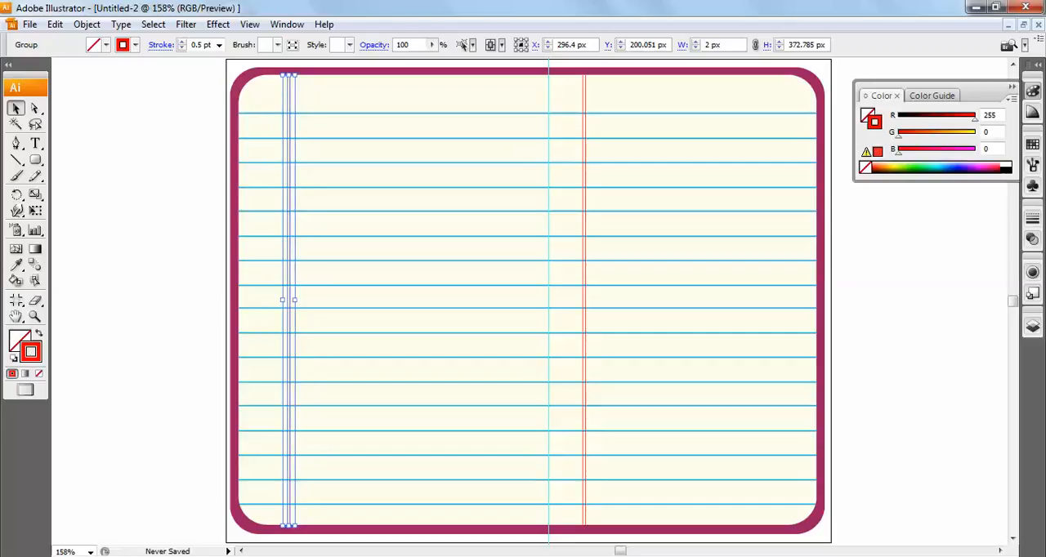
{"action": "key", "text": "Right"}
{"action": "key", "text": "Right"}
{"action": "key", "text": "Right"}
{"action": "key", "text": "Right"}
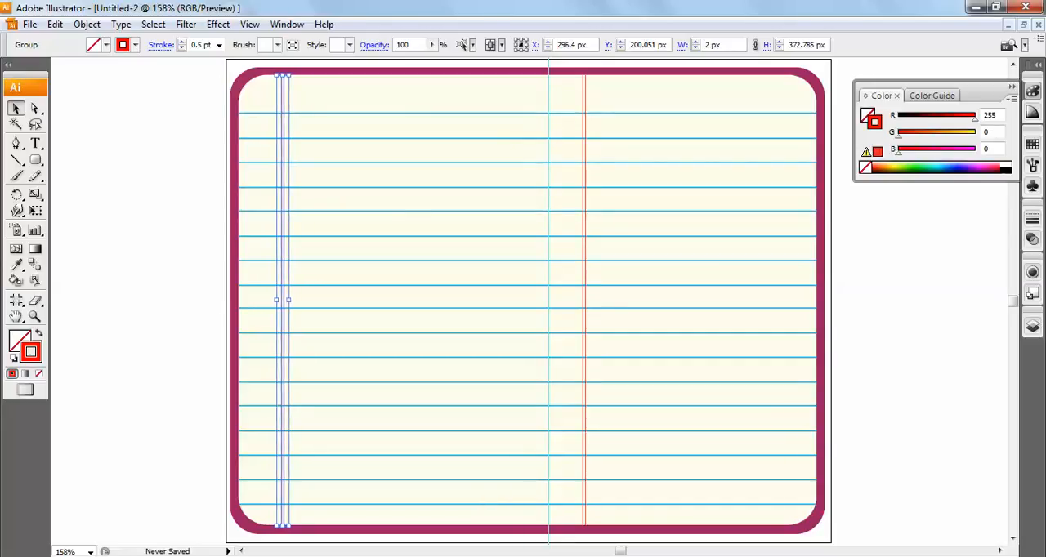
{"action": "key", "text": "ctrl+shift+a"}
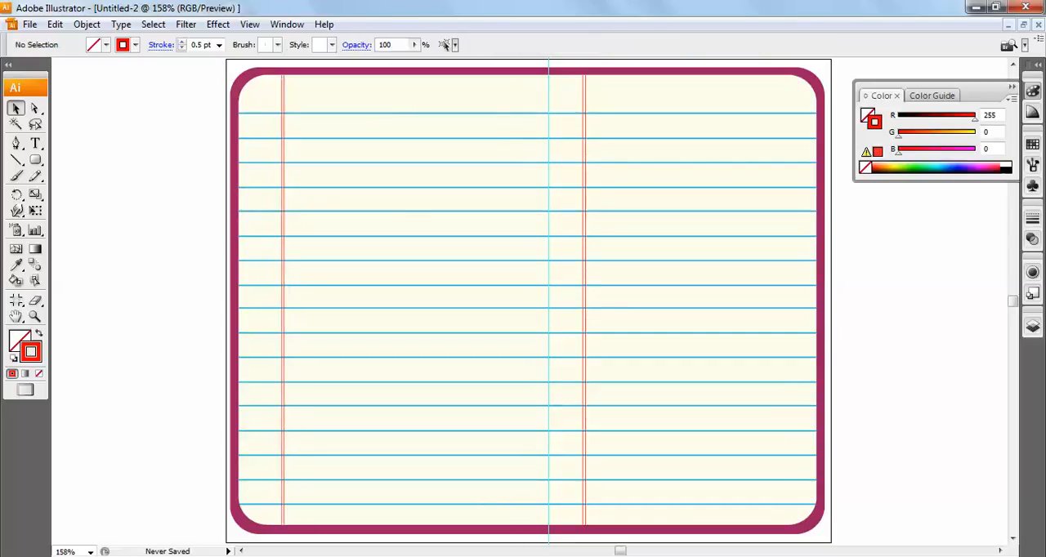
Try to remove the vertical guide from the card
{"action": "left_click", "coordinate": [549, 200]}
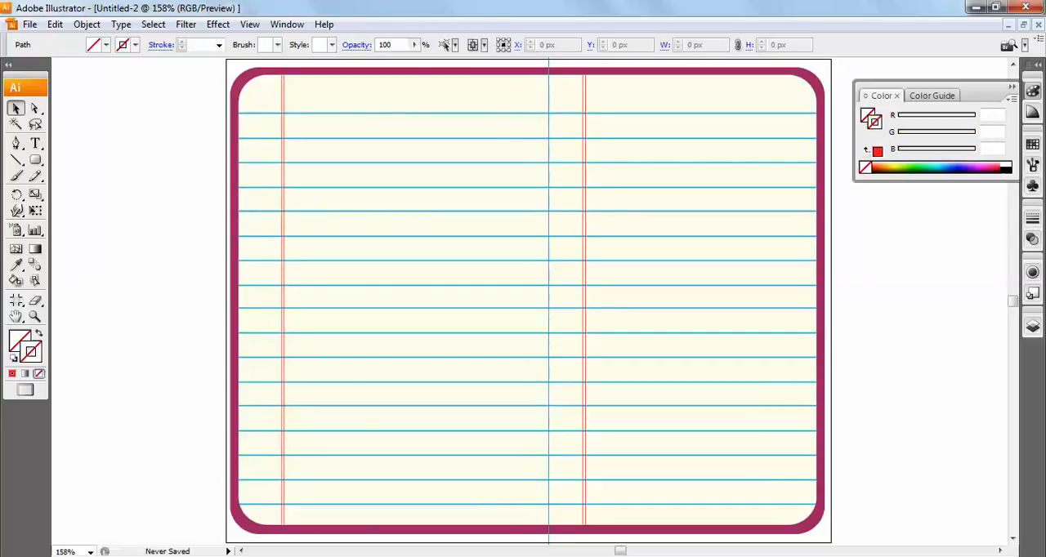
{"action": "key", "text": "Delete"}
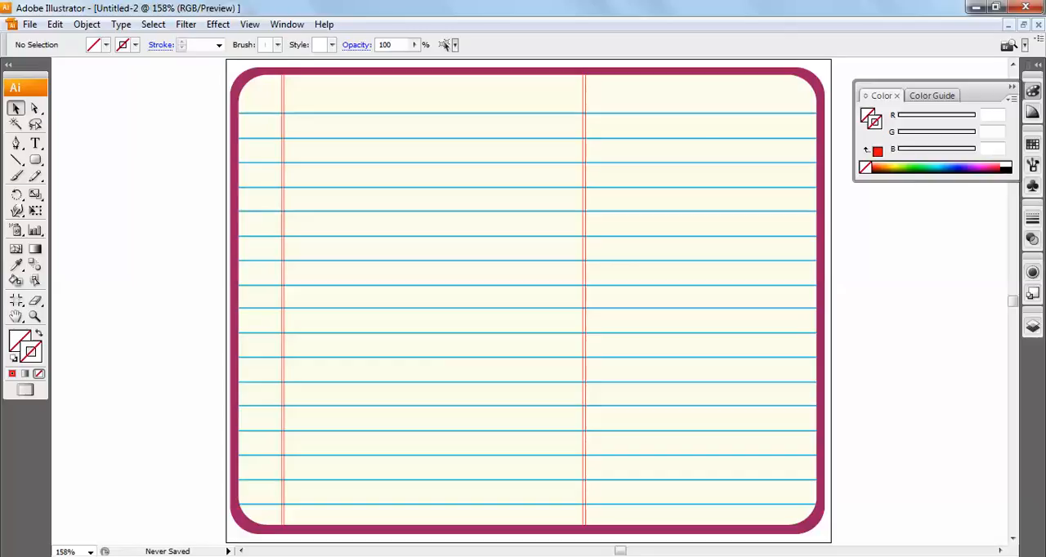
Draw a straight vertical Pen path about 372.8 px tall along the restored guide, spanning the panel's height, and hide the guide
{"action": "key", "text": "p"}
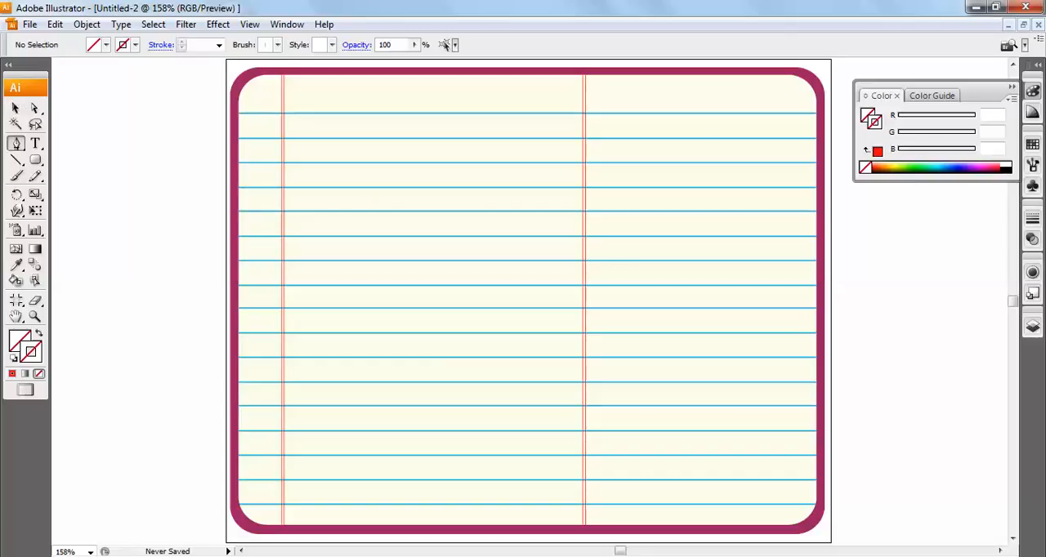
{"action": "key", "text": "ctrl+semicolon"}
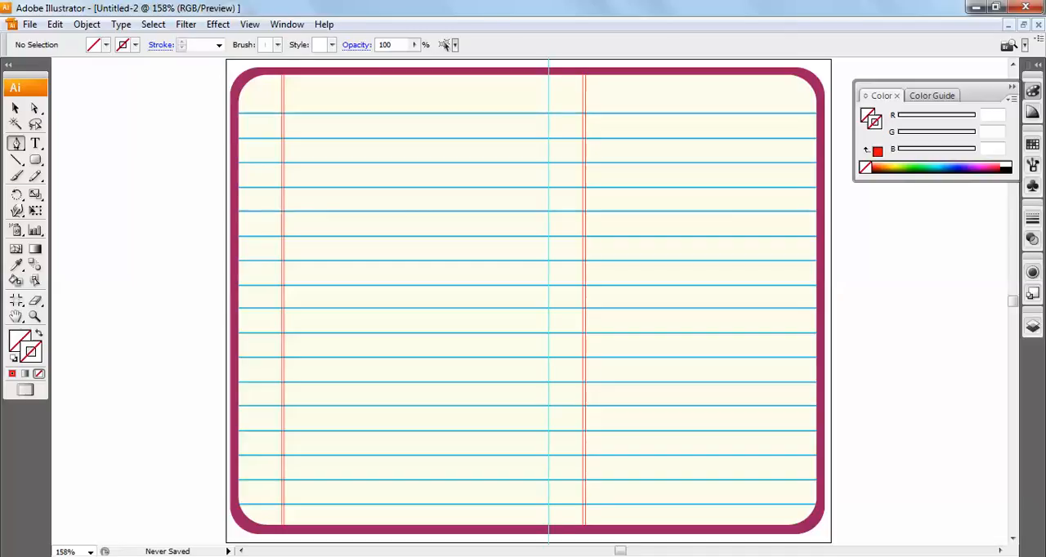
{"action": "left_click", "coordinate": [548, 74]}
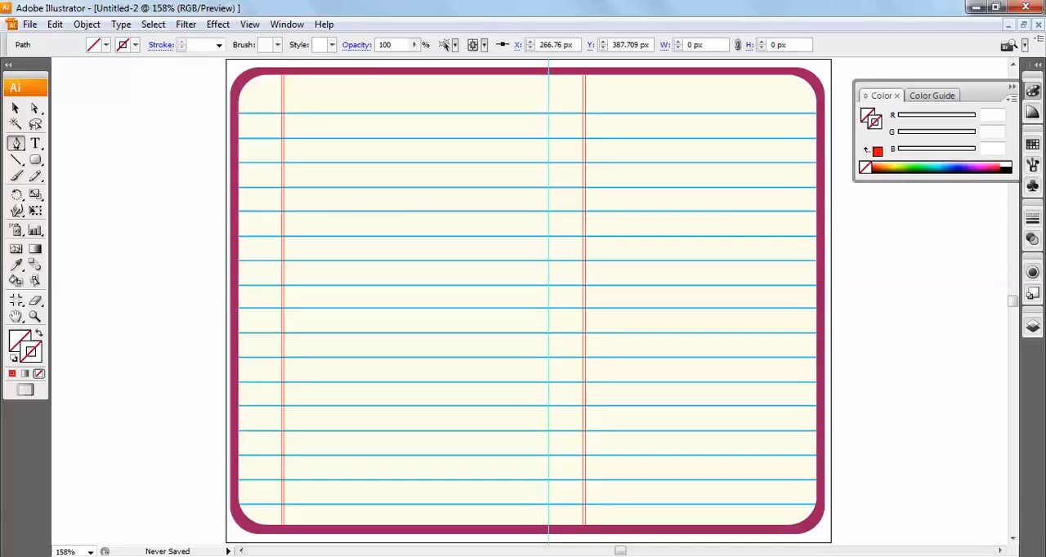
{"action": "left_click", "coordinate": [548, 525]}
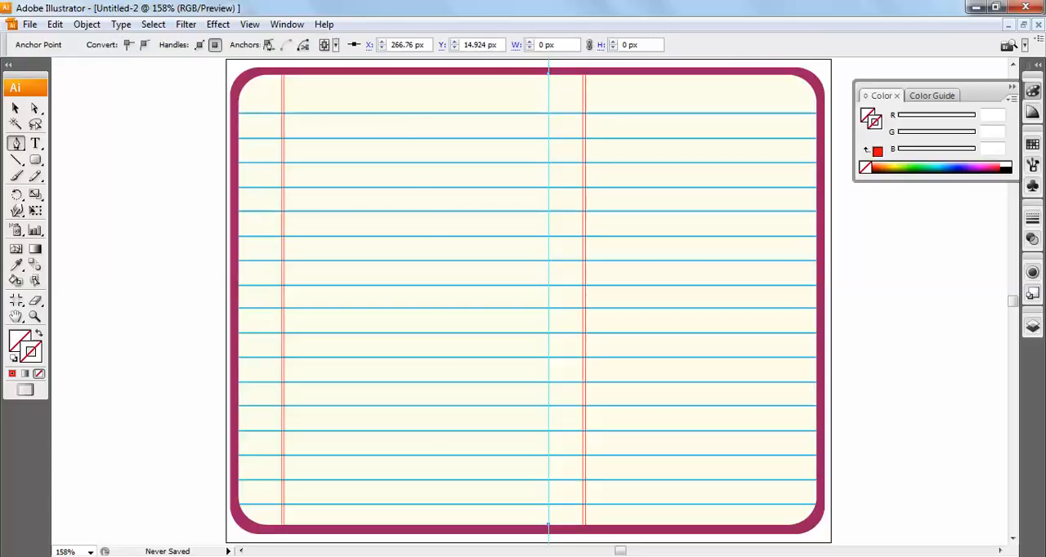
{"action": "key", "text": "v"}
{"action": "key", "text": "ctrl+;"}
{"action": "key", "text": "ctrl+shift+b"}
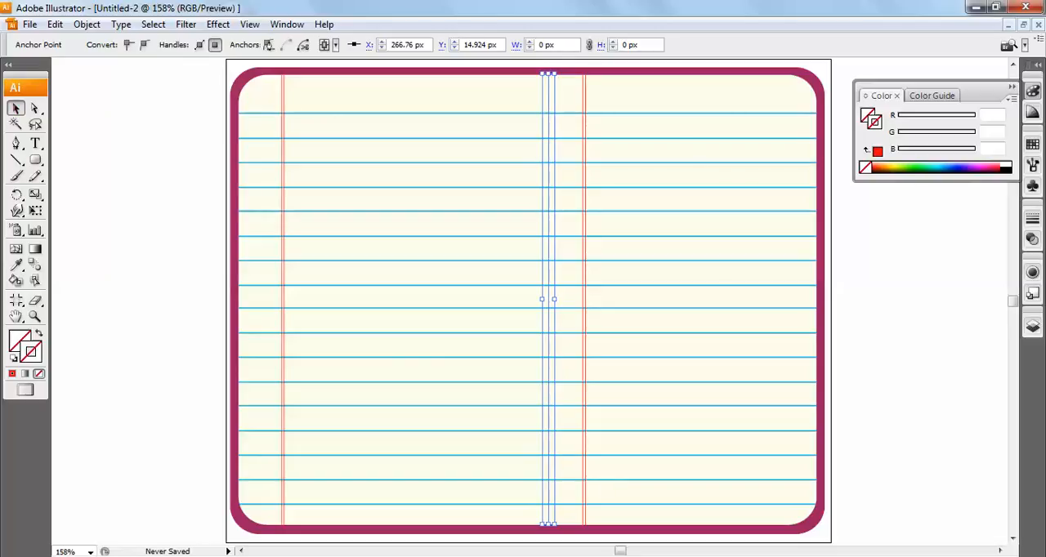
Give the new vertical path a soft yellow stroke (RGB 249, 231, 107) and no fill
{"action": "left_click", "coordinate": [135, 44]}
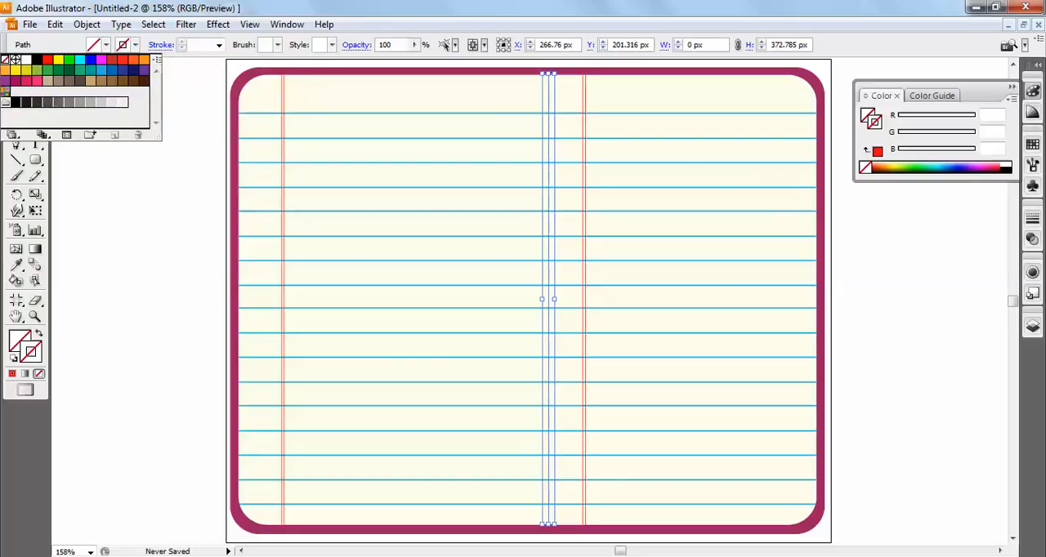
{"action": "double_click", "coordinate": [18, 339]}
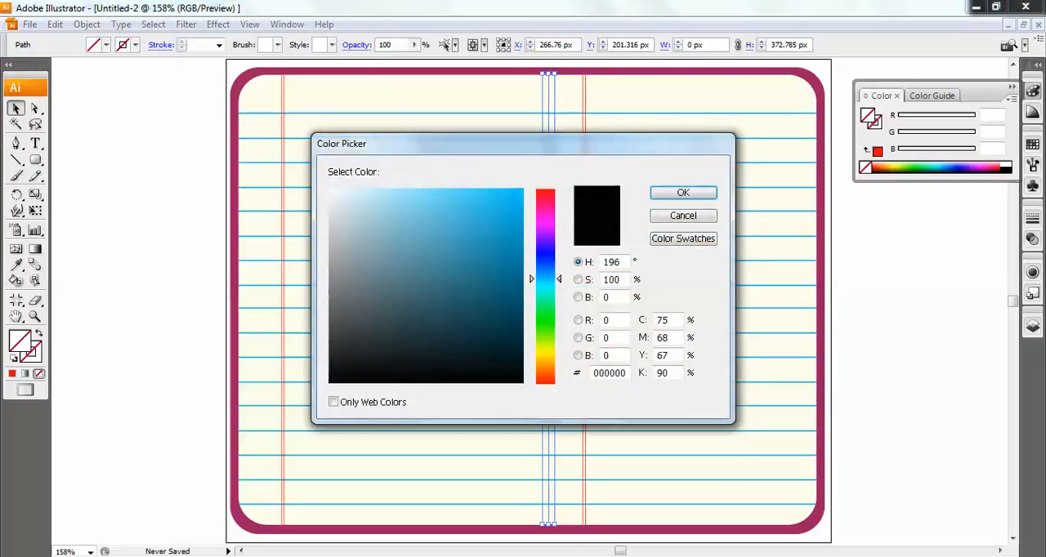
{"action": "left_click", "coordinate": [546, 356]}
{"action": "left_click_drag", "start_coordinate": [523, 254], "coordinate": [439, 194]}
{"action": "left_click", "coordinate": [683, 193]}
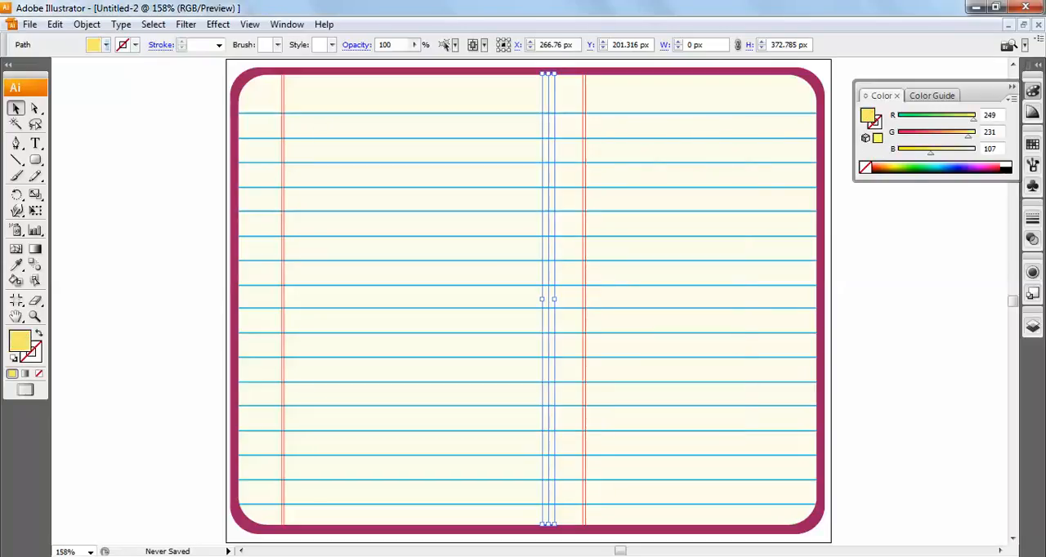
{"action": "key", "text": "shift+x"}
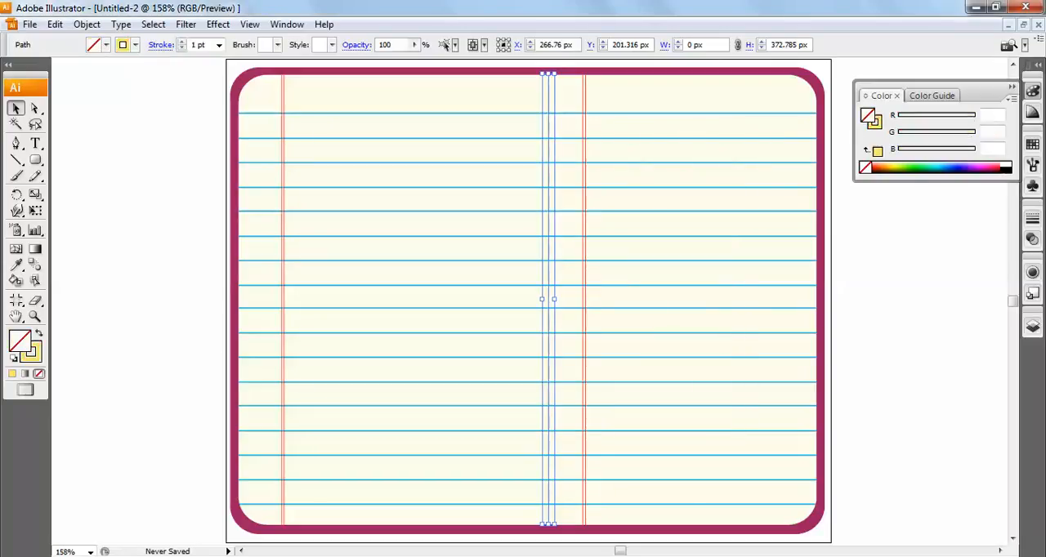
Set the yellow vertical line's stroke weight to 2 pt and clear the selection
{"action": "left_click_drag", "start_coordinate": [208, 45], "coordinate": [161, 44]}
{"action": "type", "text": "2"}
{"action": "key", "text": "Return"}
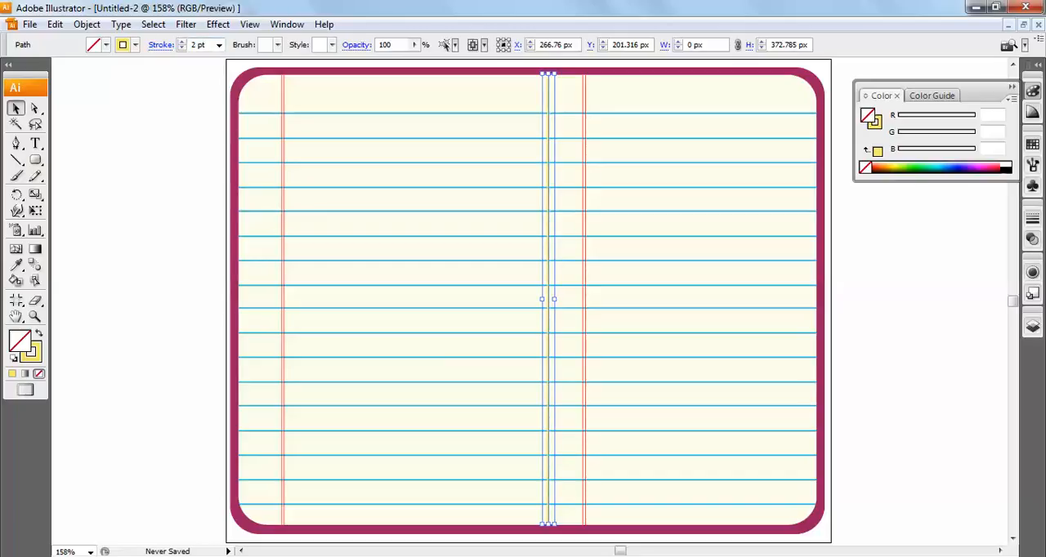
{"action": "key", "text": "ctrl+shift+a"}
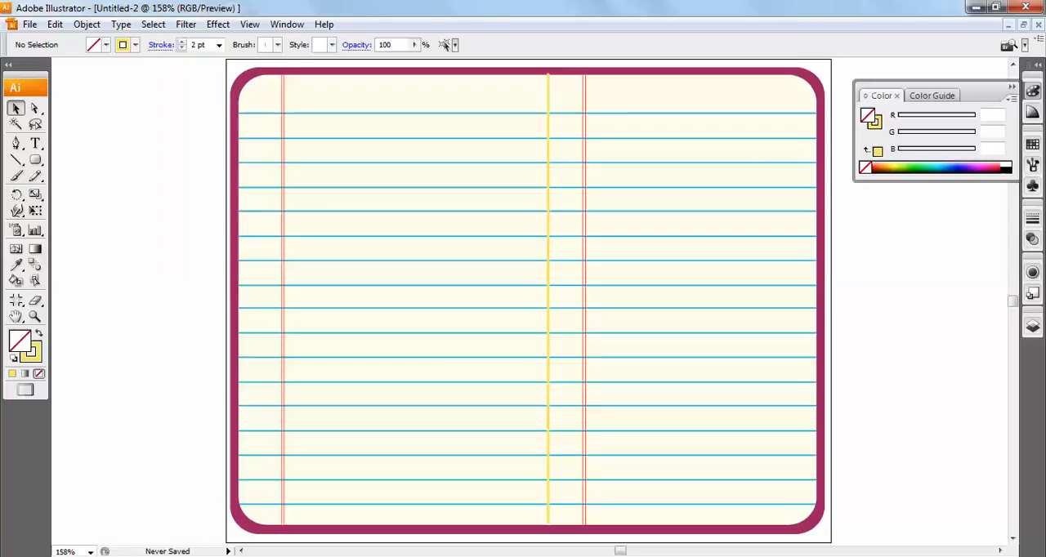
Change the vertical divider line's stroke color to light gray (RGB 196, 196, 196)
{"action": "key", "text": "x"}
{"action": "left_click", "coordinate": [548, 278]}
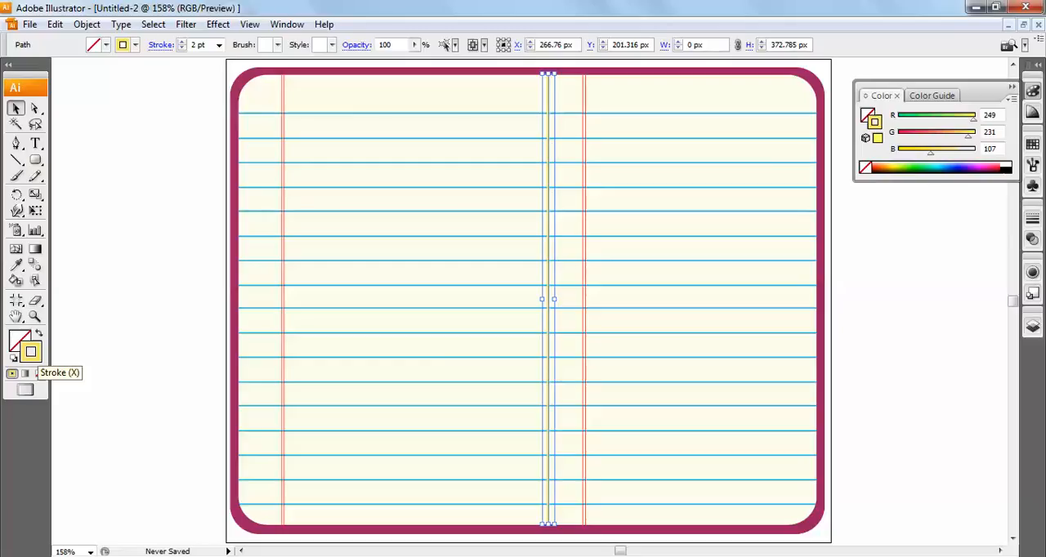
{"action": "double_click", "coordinate": [31, 353]}
{"action": "mouse_move", "coordinate": [398, 229]}
{"action": "left_mouse_down"}
{"action": "mouse_move", "coordinate": [342, 237]}
{"action": "mouse_move", "coordinate": [330, 219]}
{"action": "mouse_move", "coordinate": [330, 235]}
{"action": "left_mouse_up"}
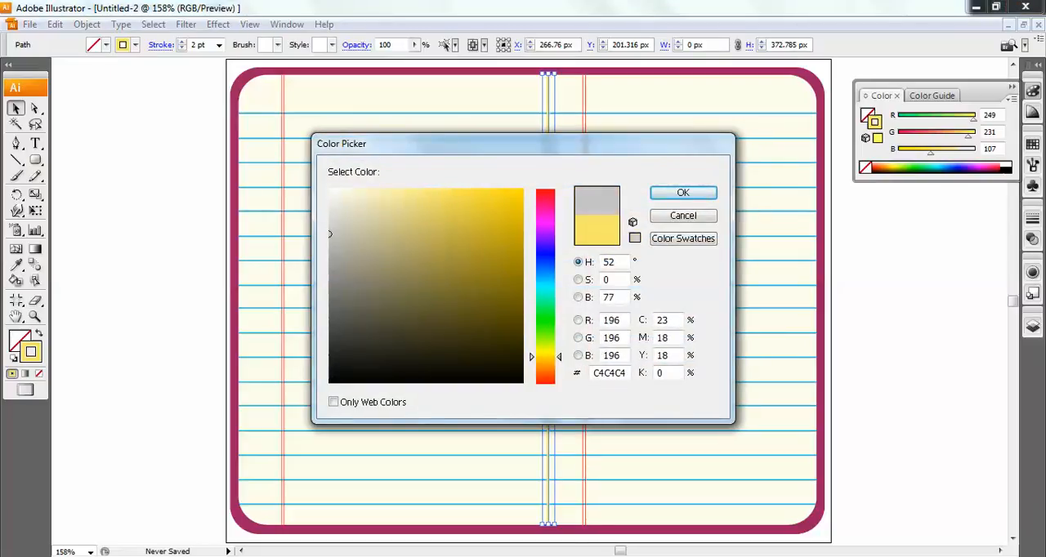
{"action": "left_click", "coordinate": [684, 193]}
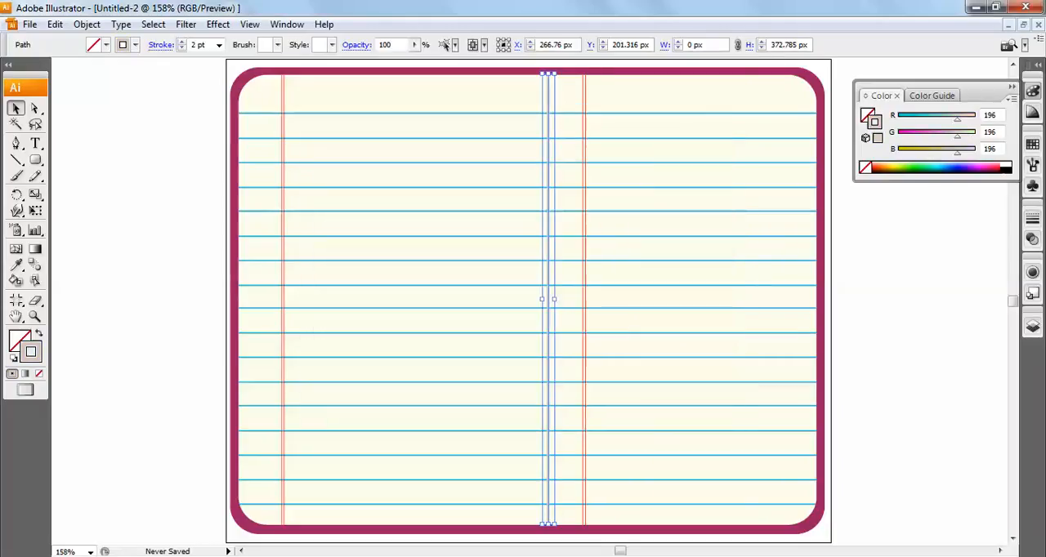
Set the gray divider line's stroke weight to 1.5 pt and clear the selection
{"action": "left_click_drag", "start_coordinate": [208, 44], "coordinate": [186, 45]}
{"action": "type", "text": "1.5"}
{"action": "key", "text": "Return"}
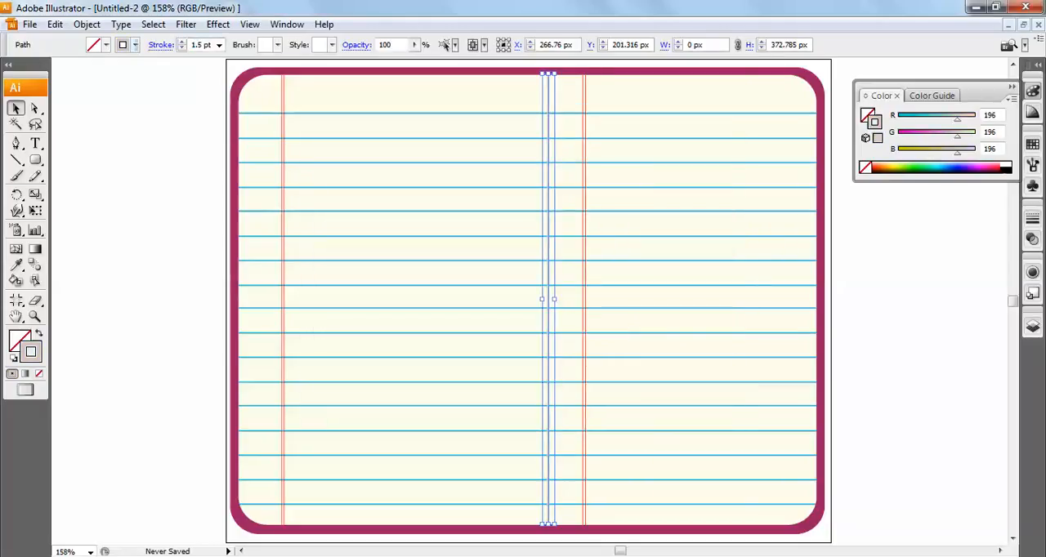
{"action": "key", "text": "ctrl+shift+a"}
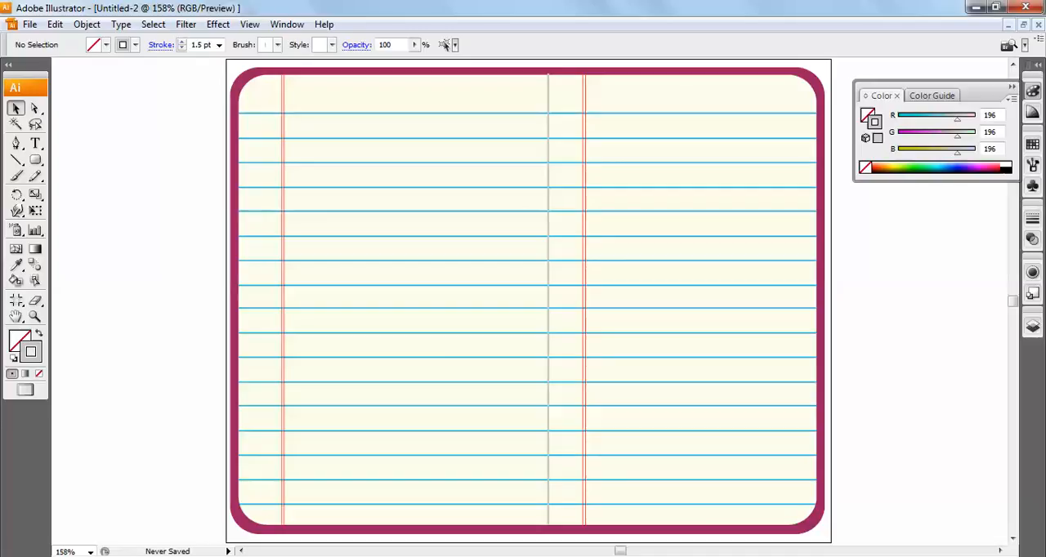
Lower the gray divider line to Y 200.316 px, shift it left to the panel's horizontal centre and clear the selection
{"action": "left_click", "coordinate": [549, 299]}
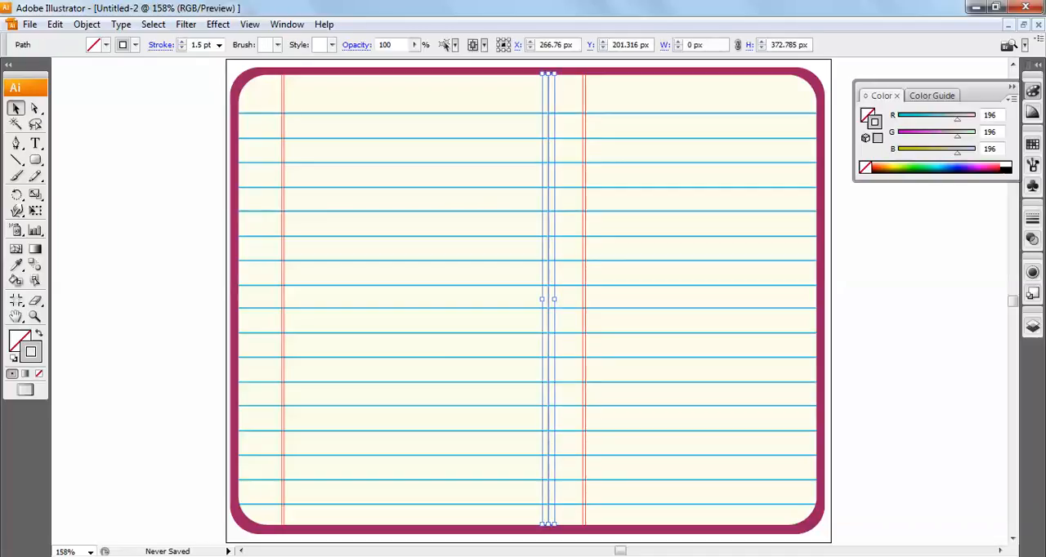
{"action": "key", "text": "ctrl+shift+a"}
{"action": "left_click", "coordinate": [552, 299]}
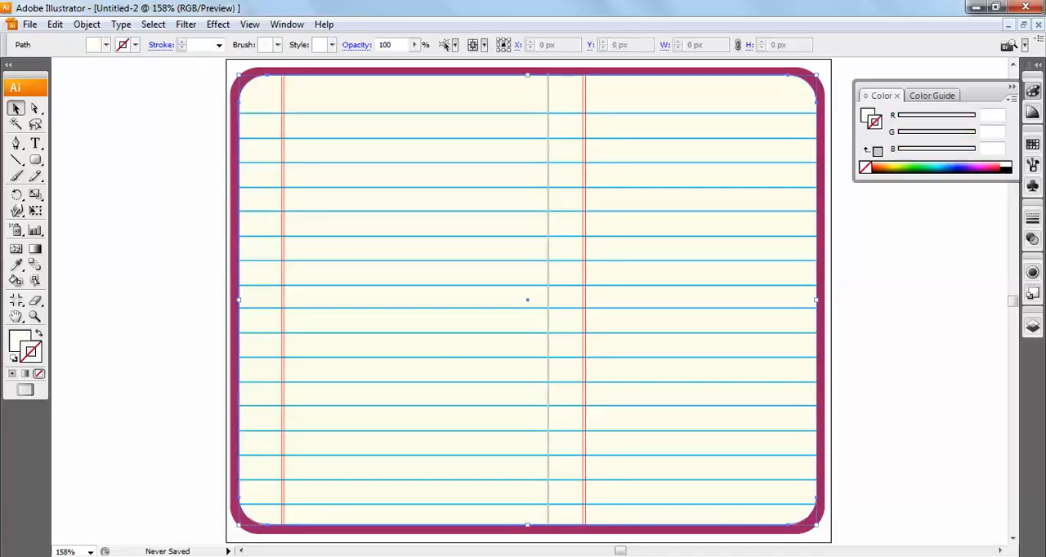
{"action": "left_click", "coordinate": [548, 299]}
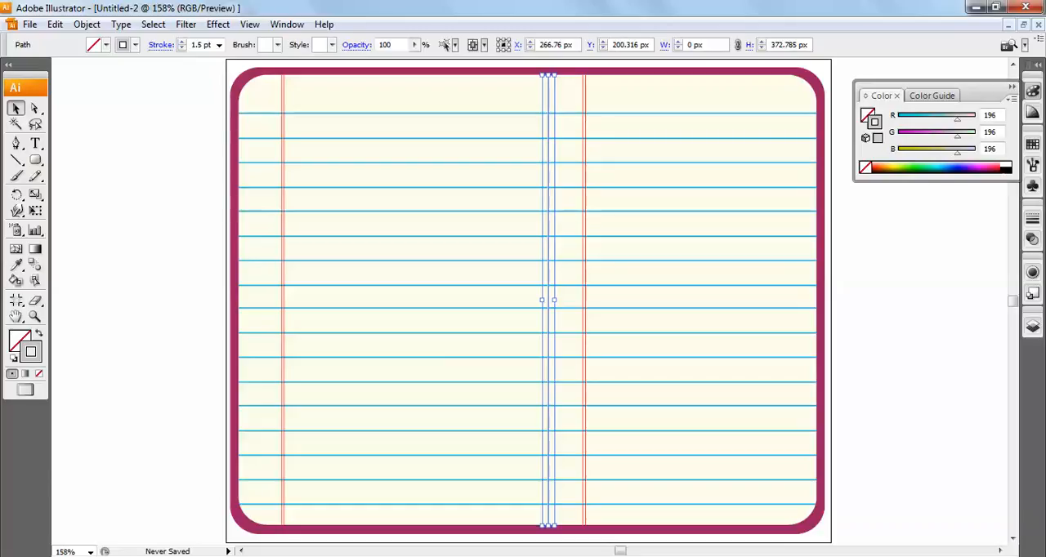
{"action": "key", "text": "ctrl+shift+a"}
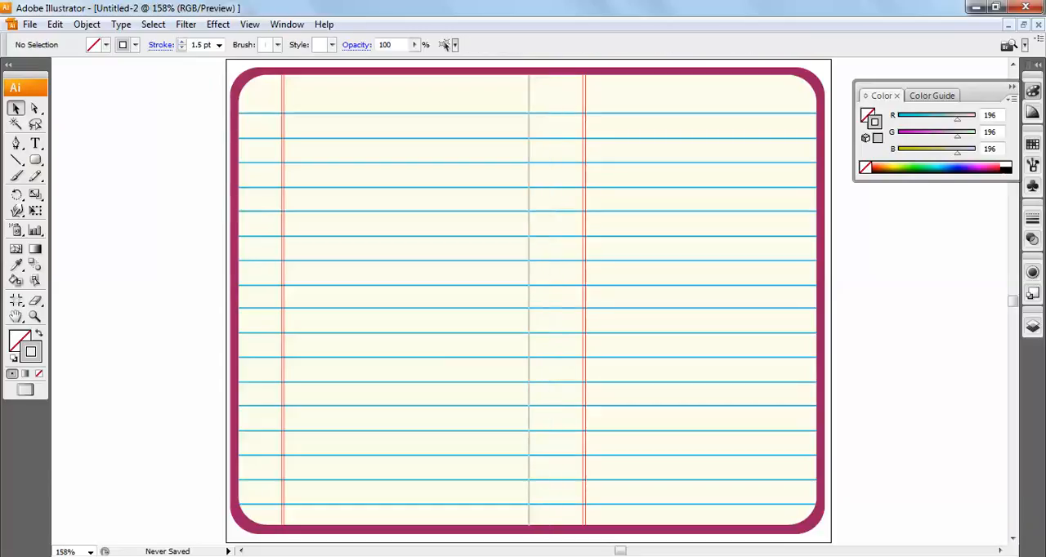